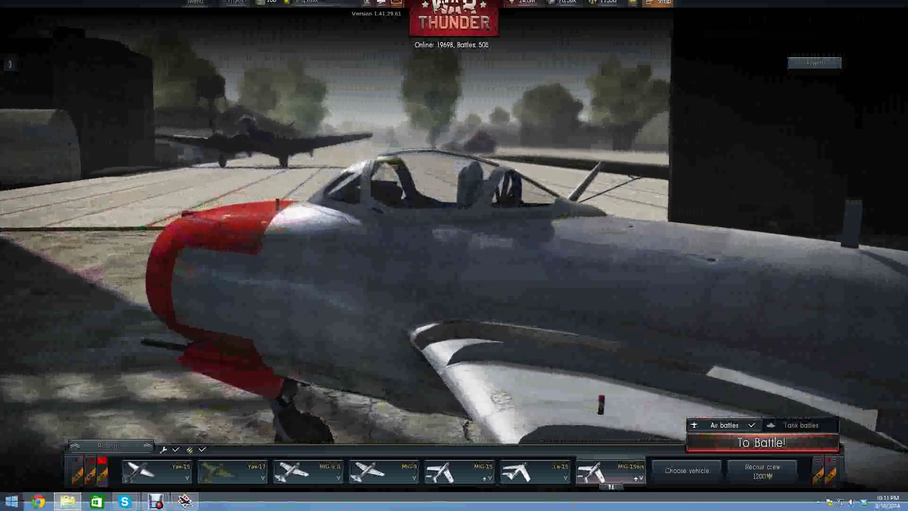
Open Chrome over the game and load live.warthunder.com
click(37, 502)
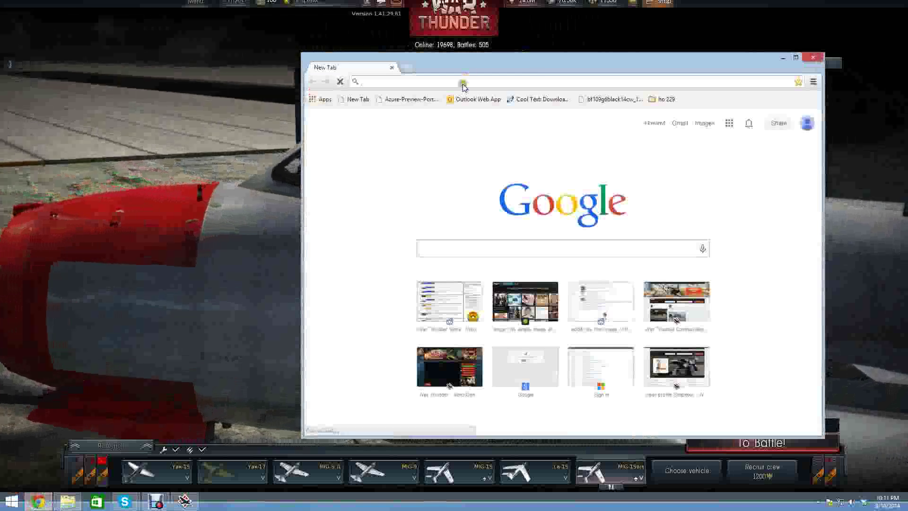
text(l)
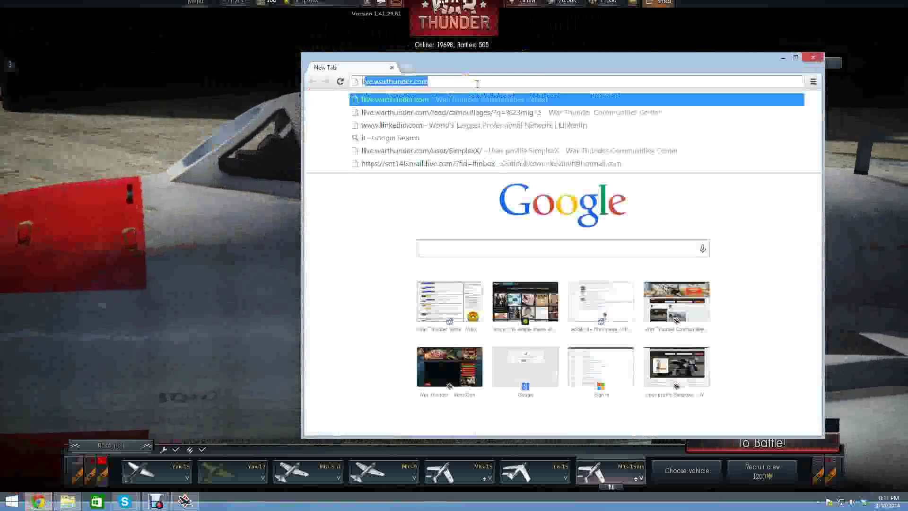
text(ive.war)
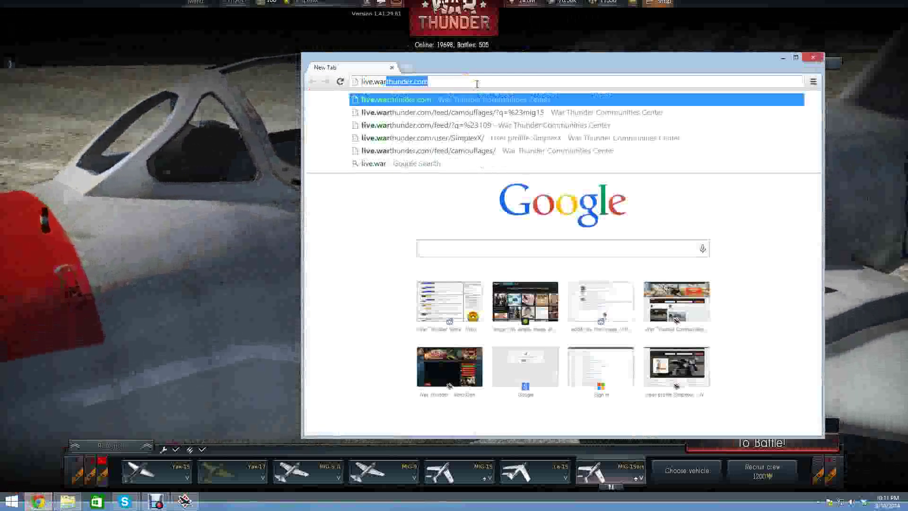
key(Return)
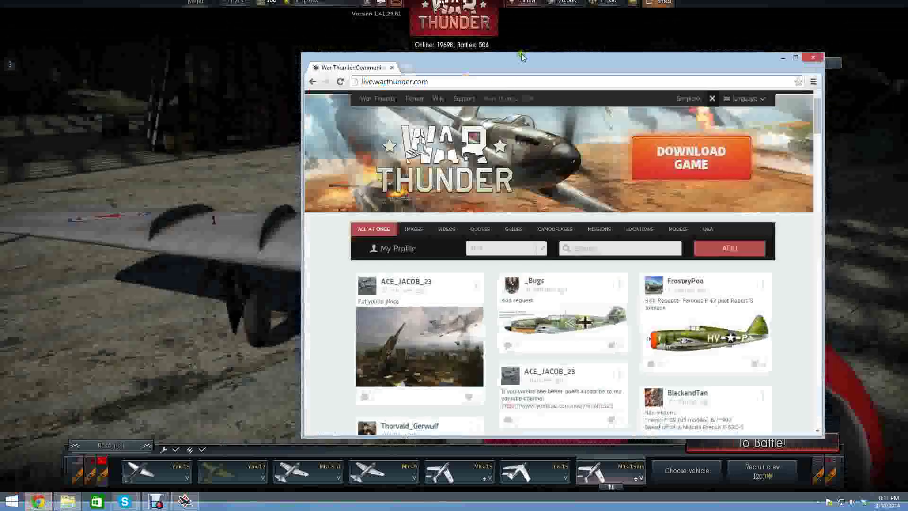
Maximize the browser window and reload the War Thunder Live feed
drag(521, 57, 415, 59)
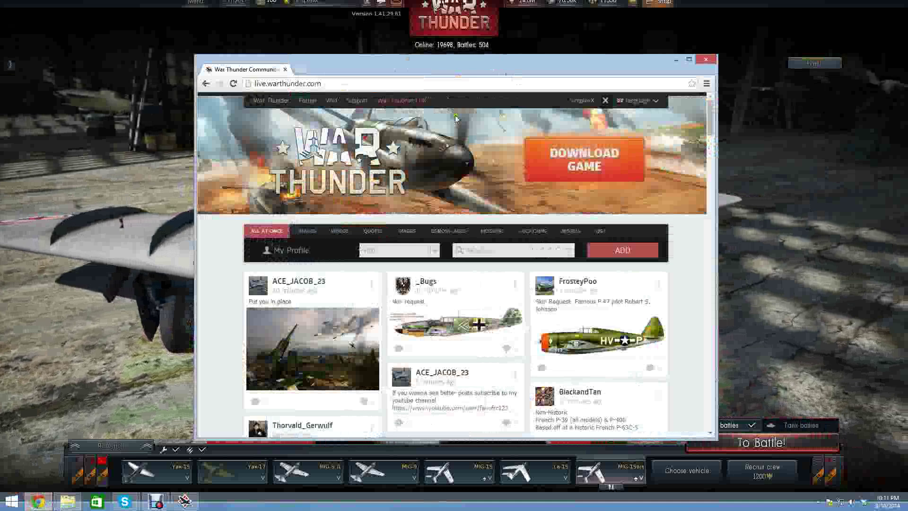
drag(615, 72, 610, 29)
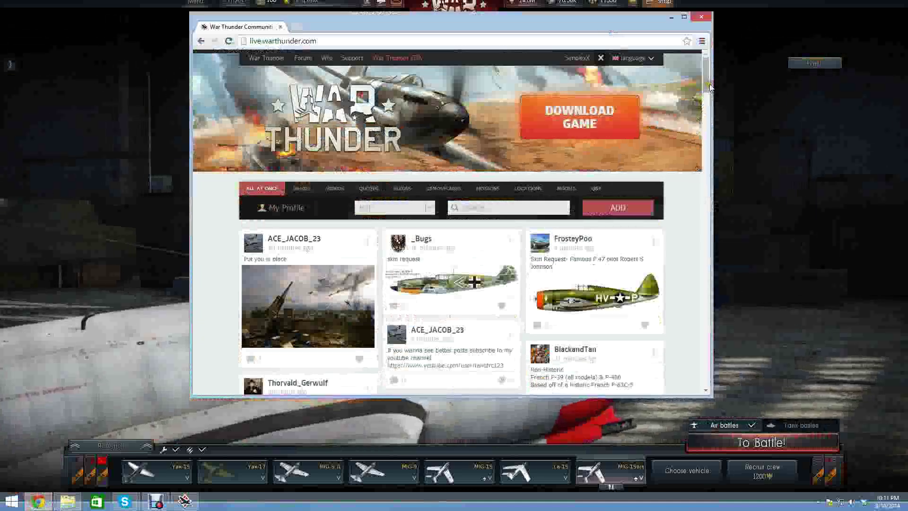
scroll(709, 88, down, 8)
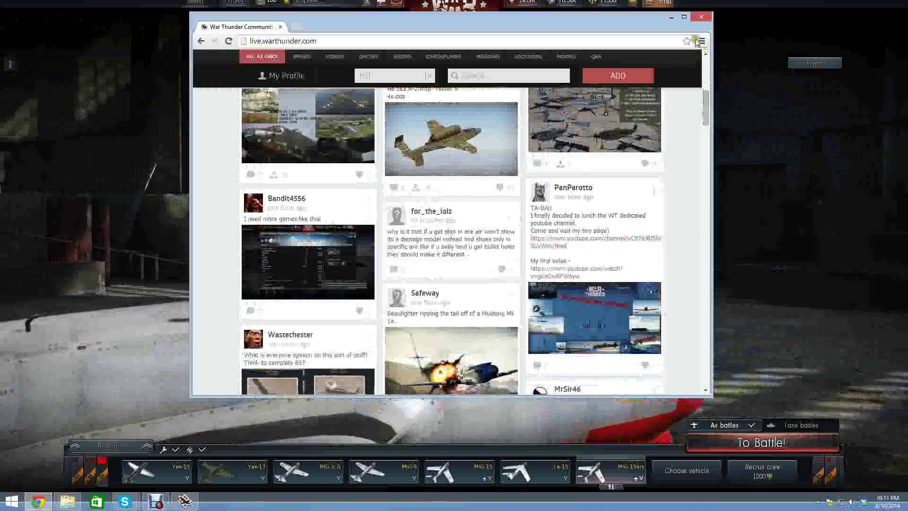
click(684, 16)
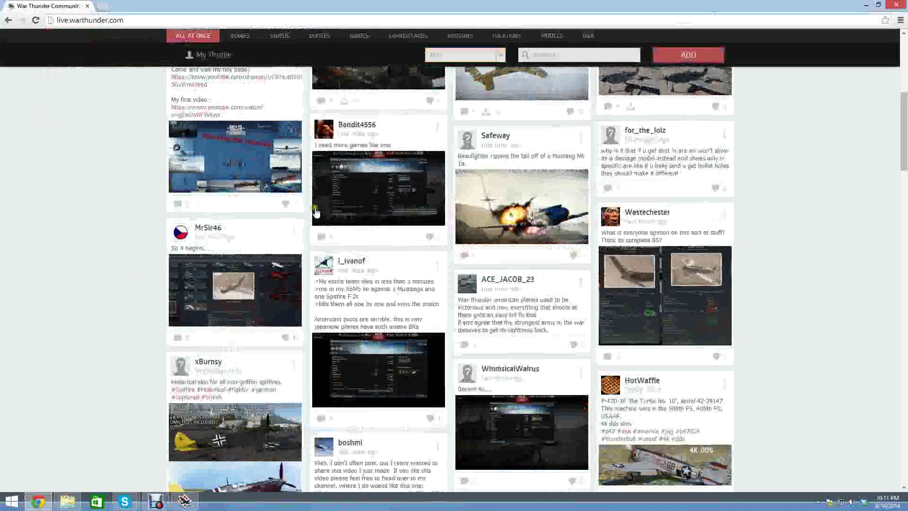
scroll(572, 374, down, 7)
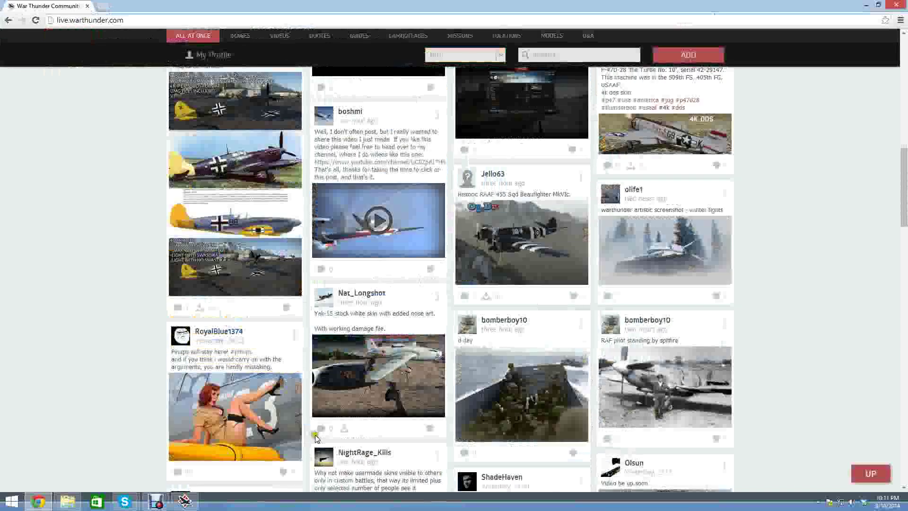
key(F5)
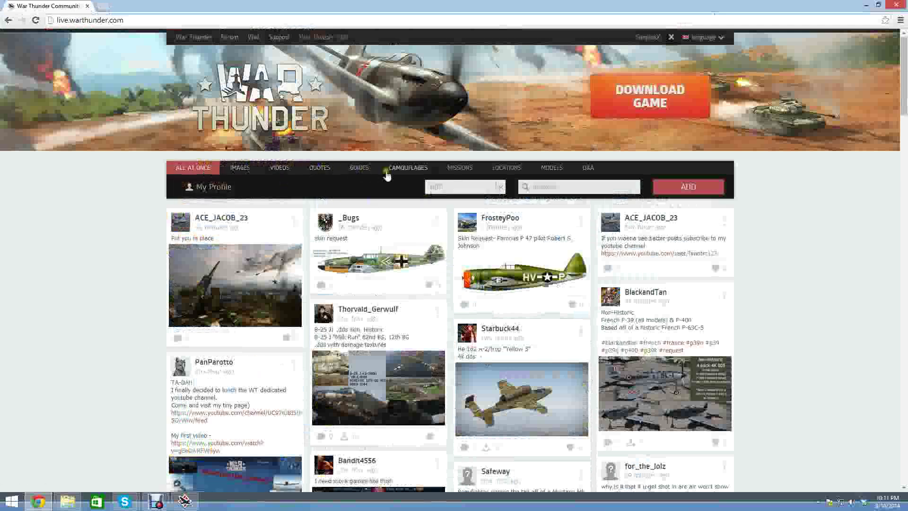
Switch the feed to the CAMOUFLAGES category and browse the player-made skins
click(409, 169)
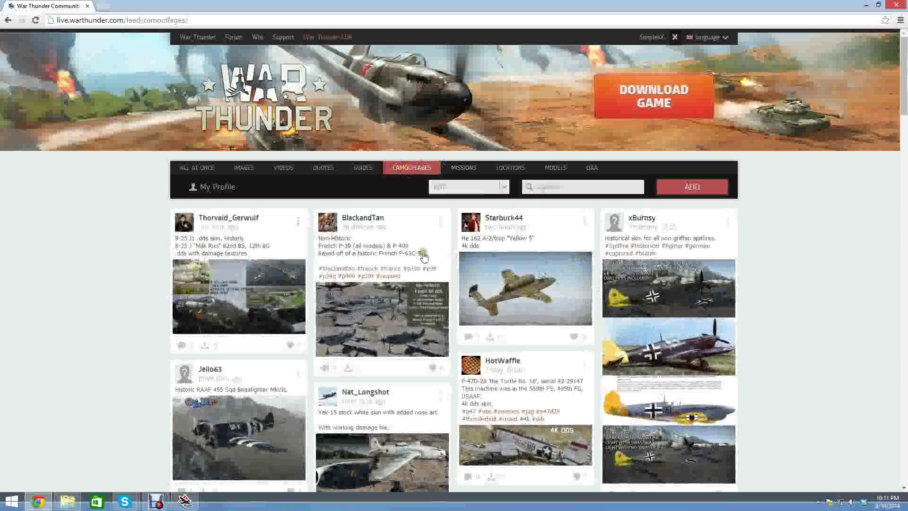
scroll(667, 282, down, 2)
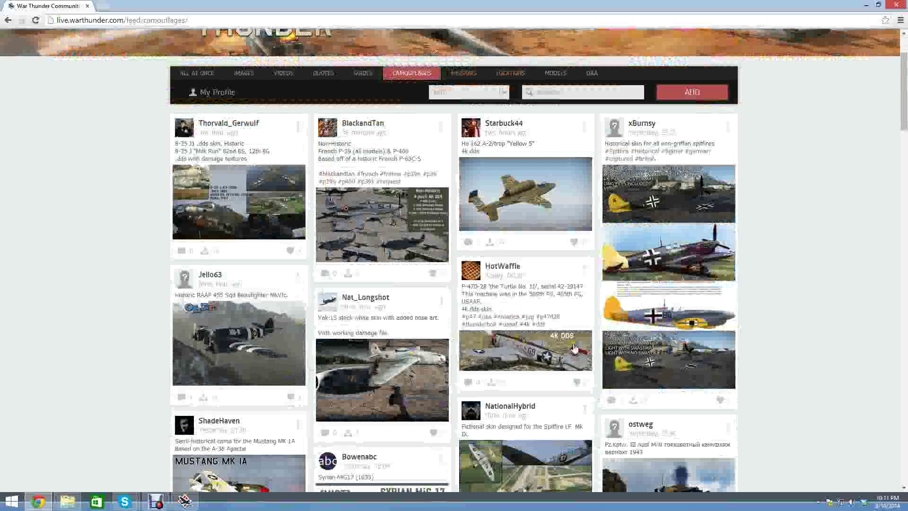
scroll(575, 348, down, 3)
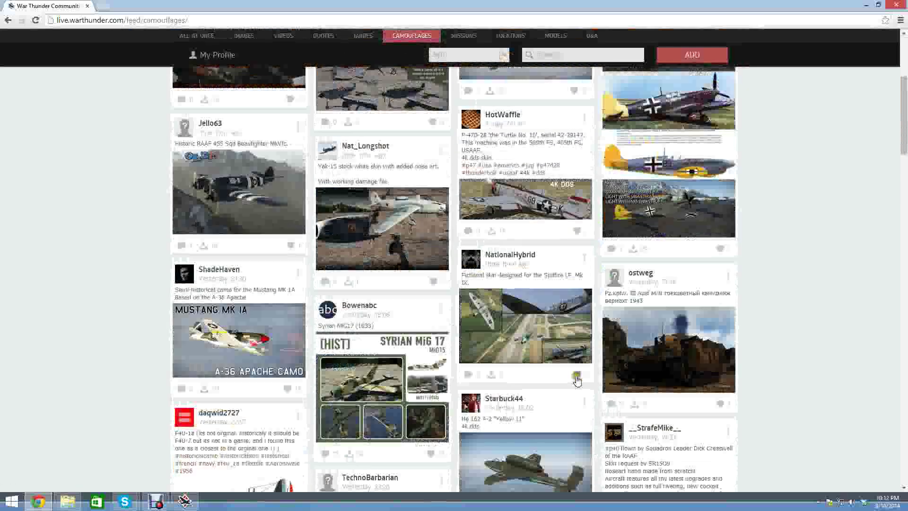
scroll(633, 426, down, 2)
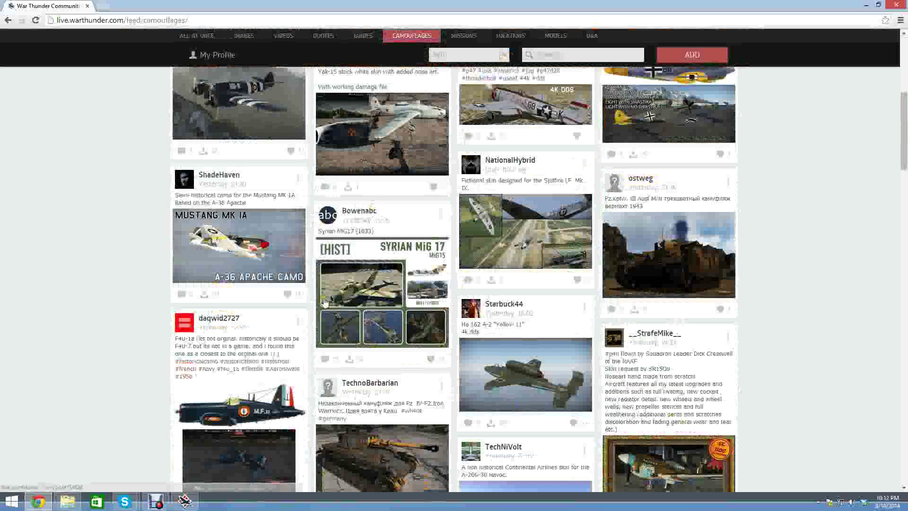
scroll(414, 297, up, 7)
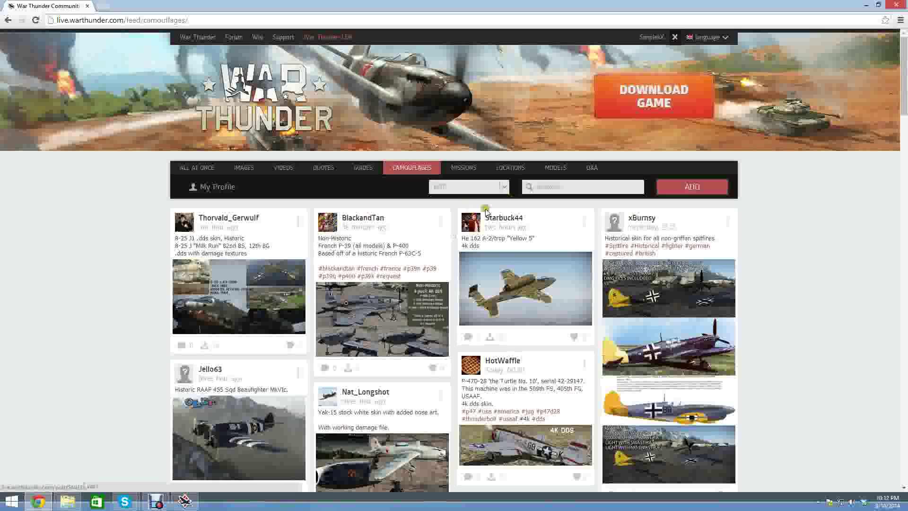
Sort the camouflage feed BY DOWNLOADS and scroll through the top skins
click(506, 189)
click(506, 188)
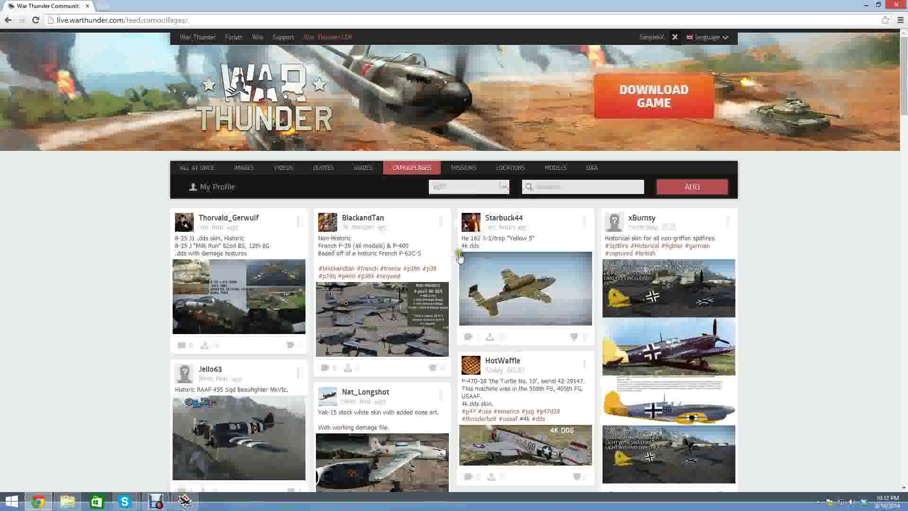
click(505, 188)
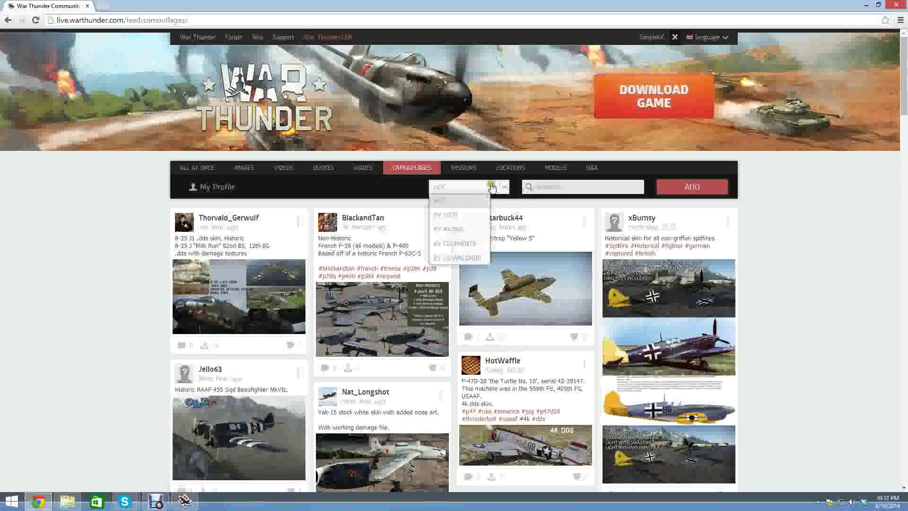
click(454, 258)
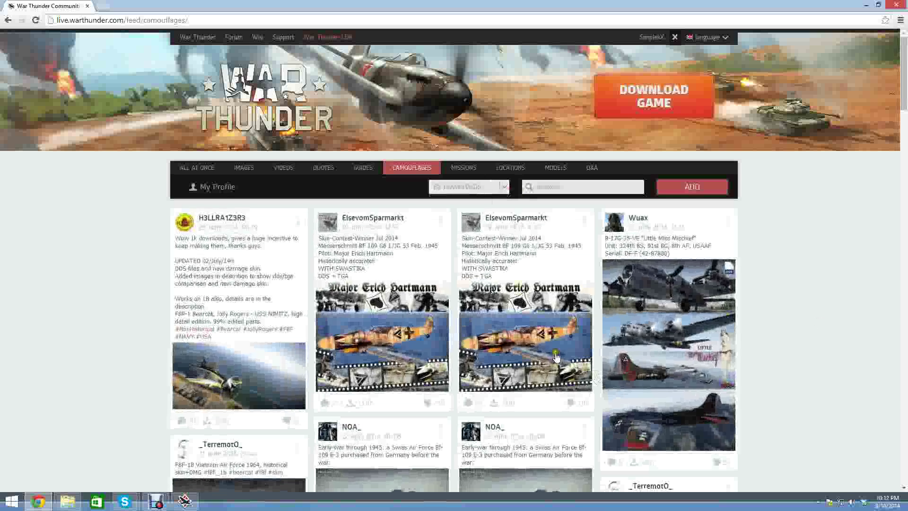
scroll(483, 283, down, 2)
scroll(466, 299, down, 1)
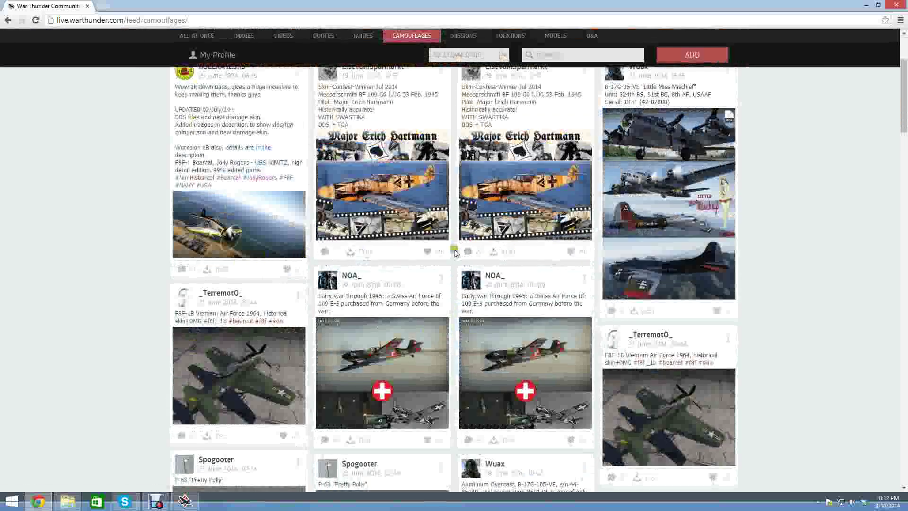
scroll(584, 303, down, 4)
scroll(584, 302, up, 7)
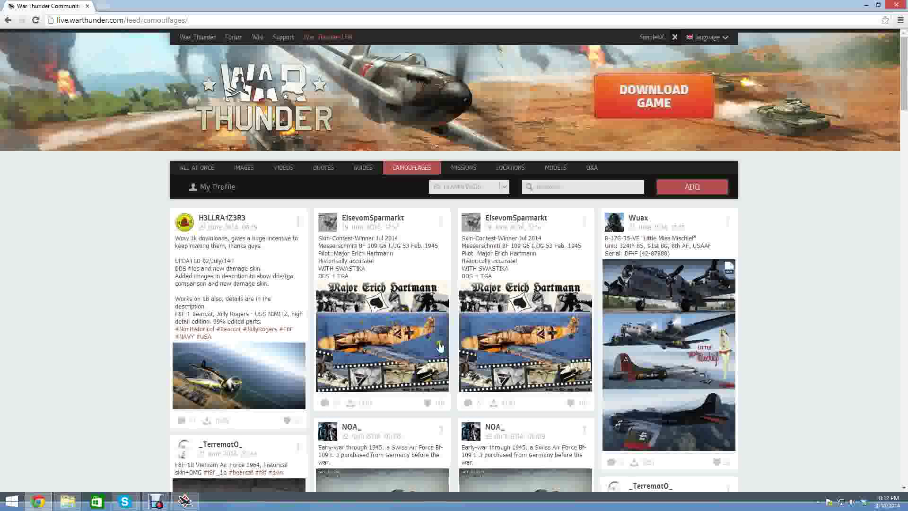
scroll(524, 361, down, 15)
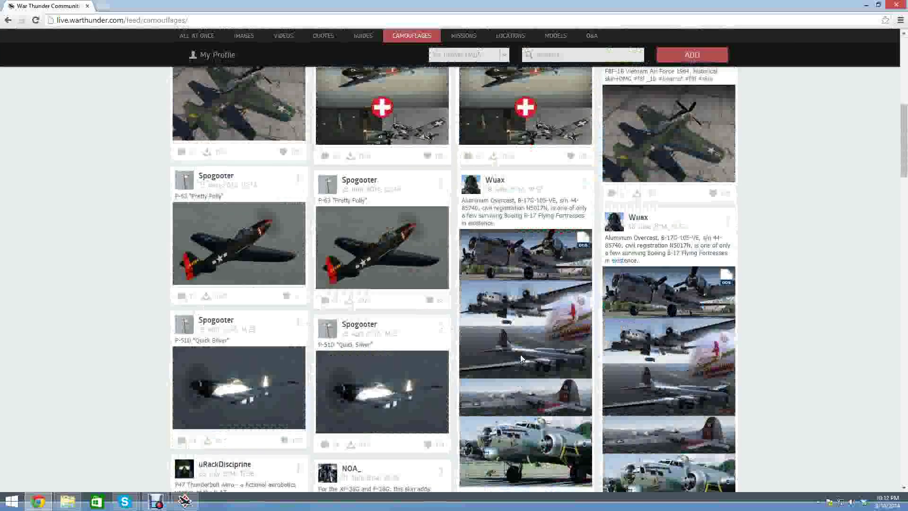
scroll(520, 360, down, 10)
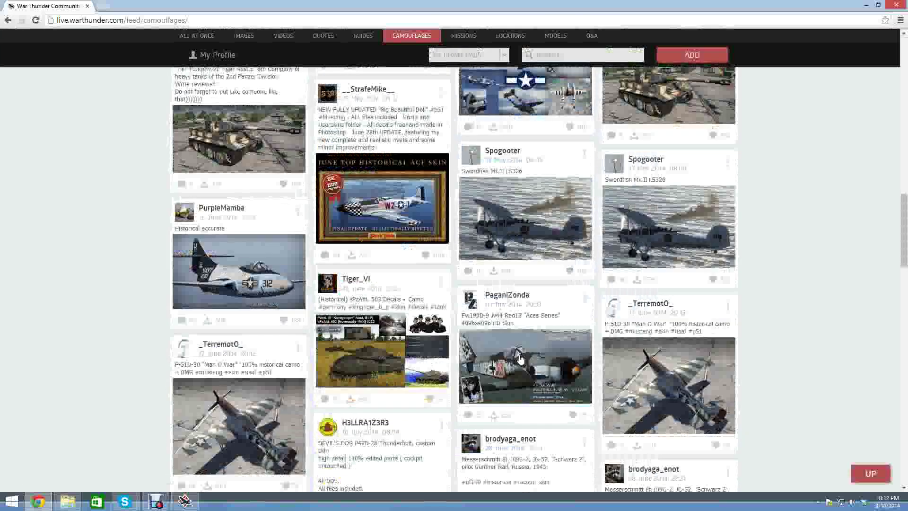
scroll(520, 360, down, 10)
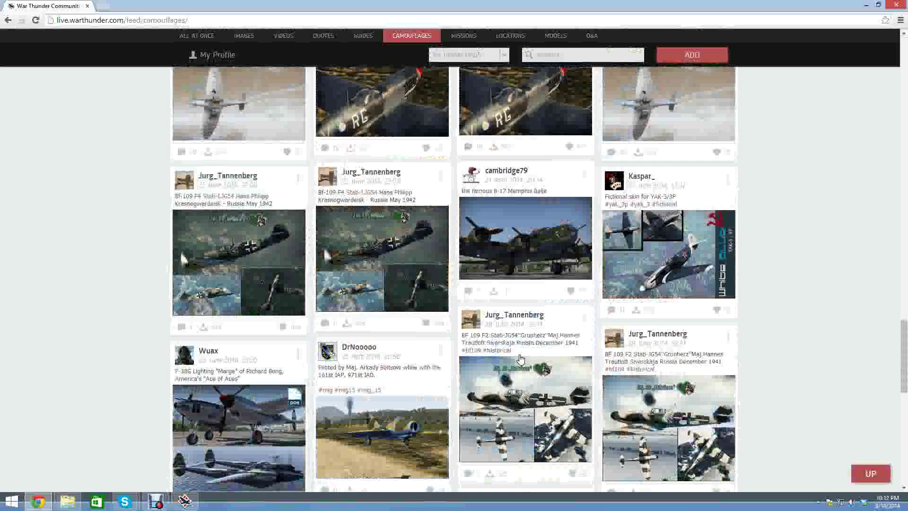
scroll(520, 359, up, 20)
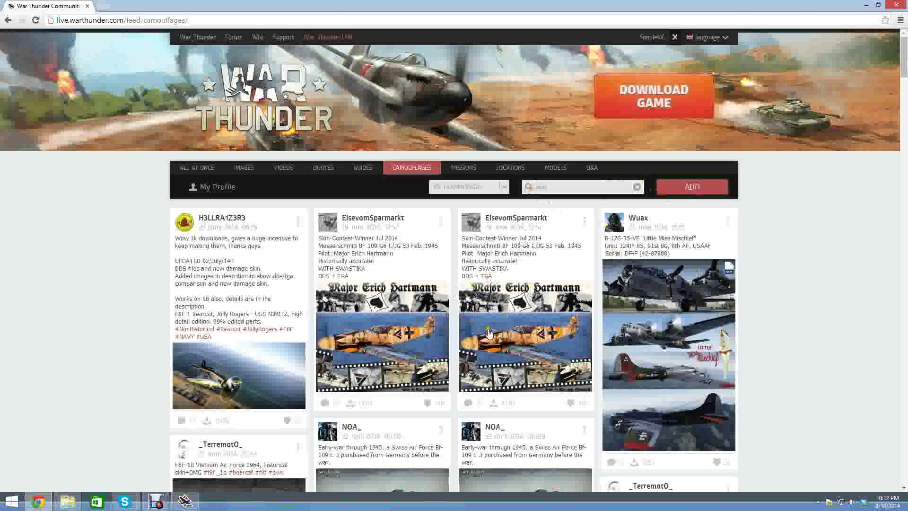
Scroll the filtered camouflage results with F8F Bearcat and Erich Hartmann skins, then return to the top
scroll(489, 334, down, 3)
scroll(489, 333, up, 4)
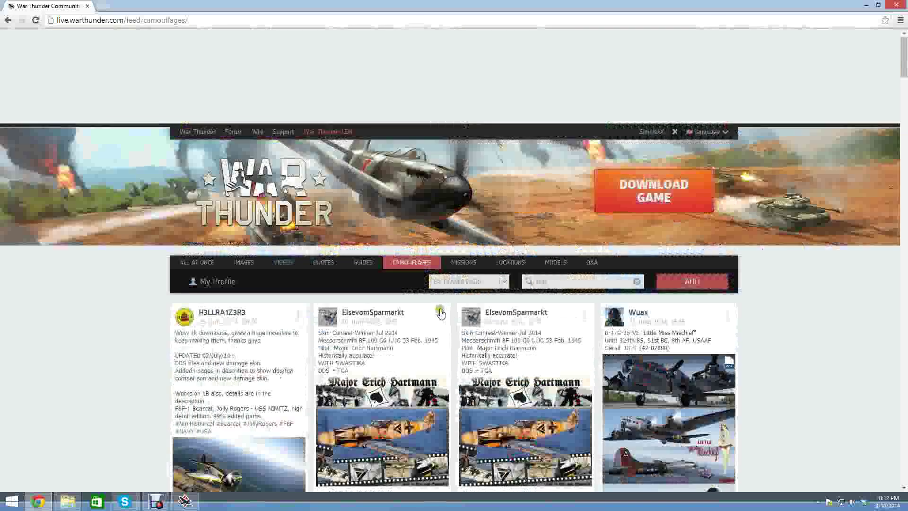
scroll(441, 314, down, 6)
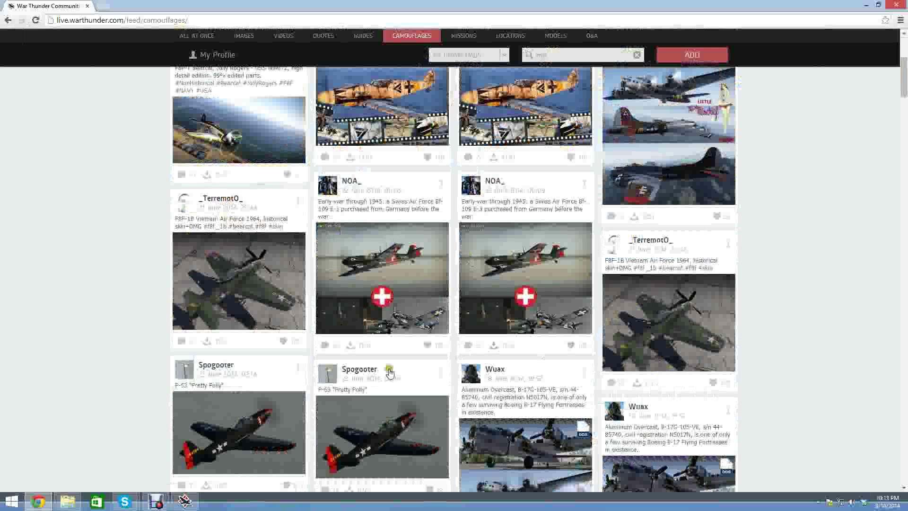
scroll(256, 290, up, 1)
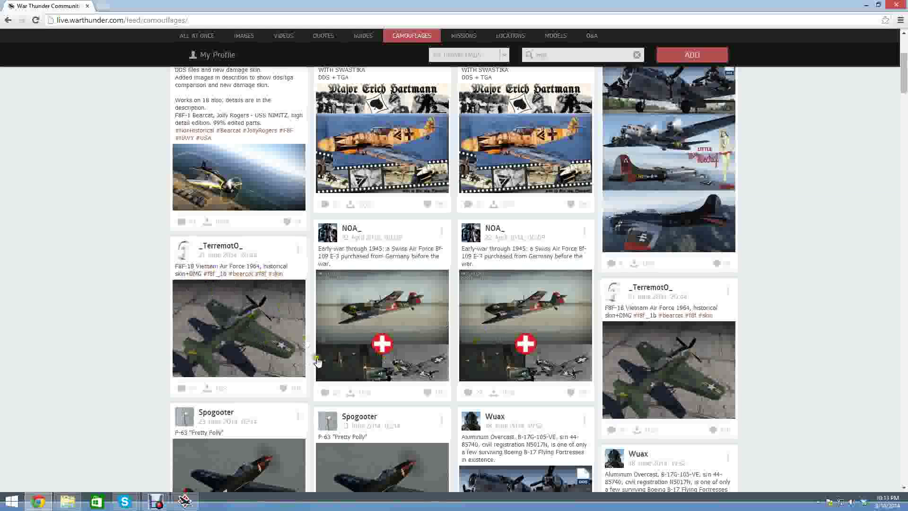
scroll(318, 364, down, 8)
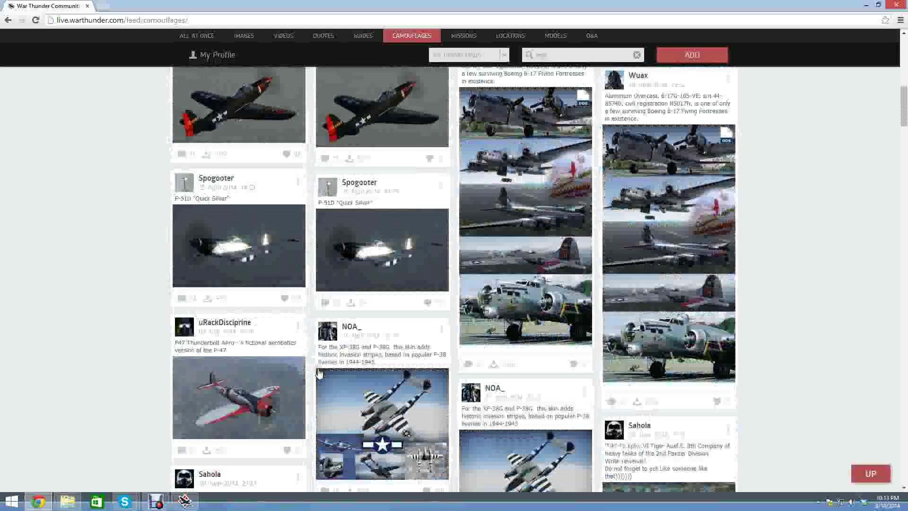
scroll(337, 341, up, 10)
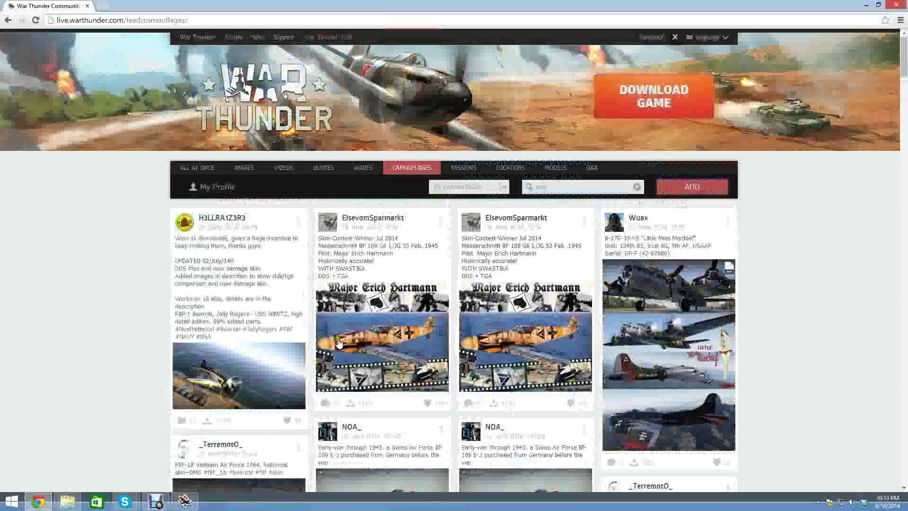
click(228, 333)
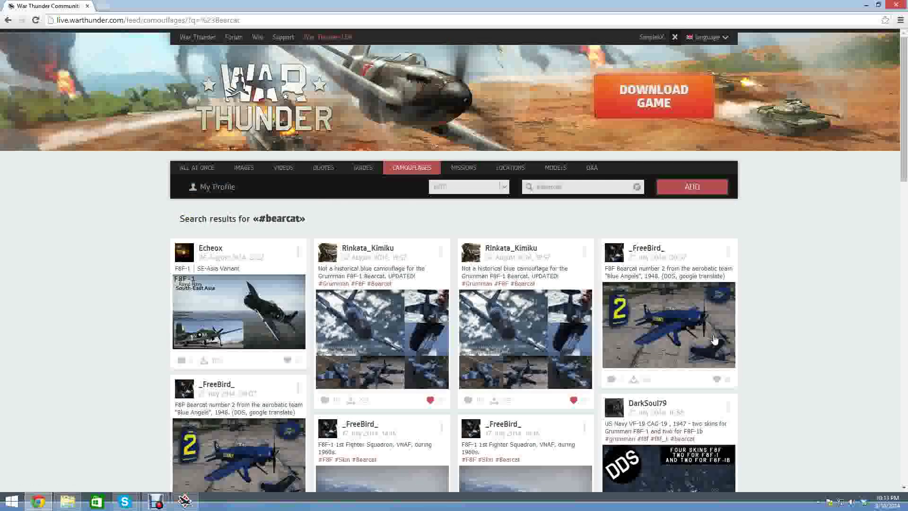
scroll(374, 295, down, 7)
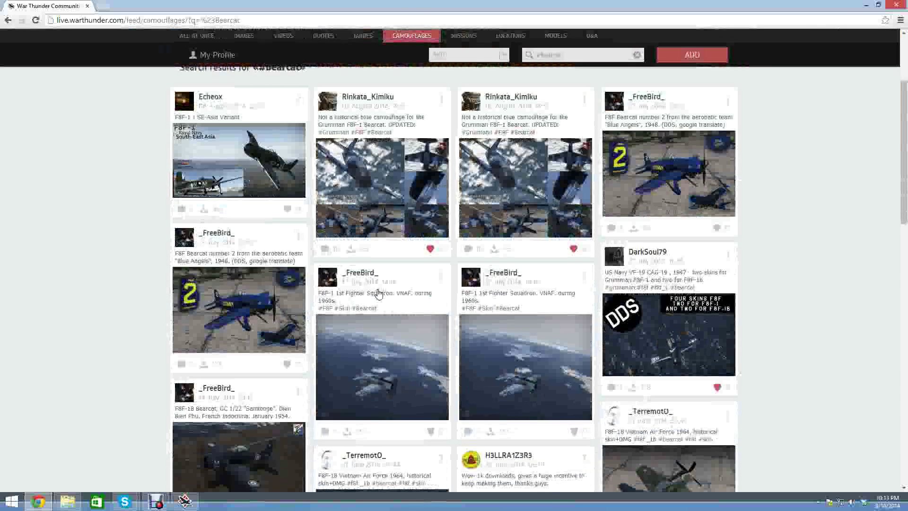
scroll(455, 401, down, 15)
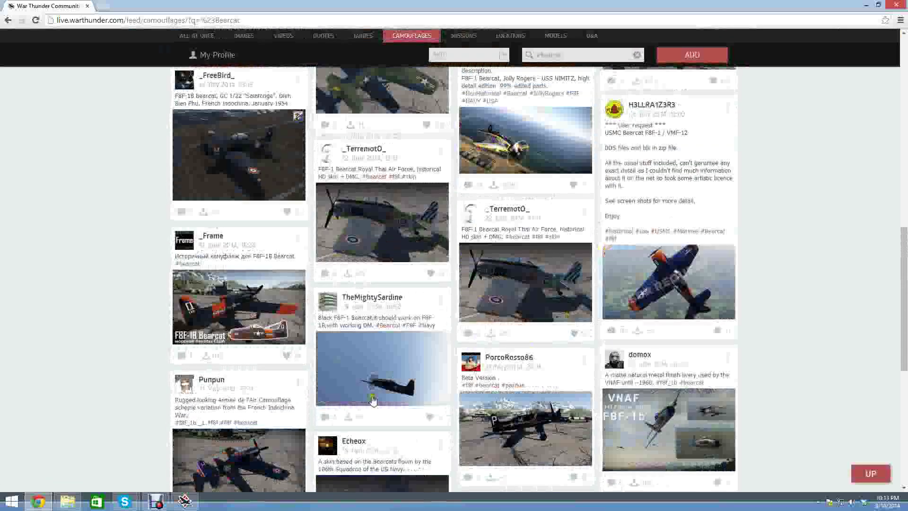
scroll(510, 293, up, 6)
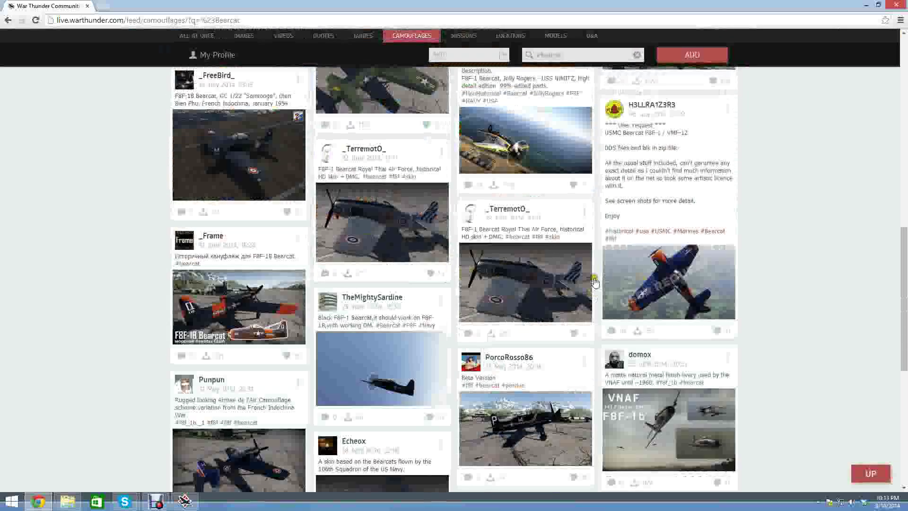
scroll(641, 292, up, 3)
scroll(492, 257, up, 15)
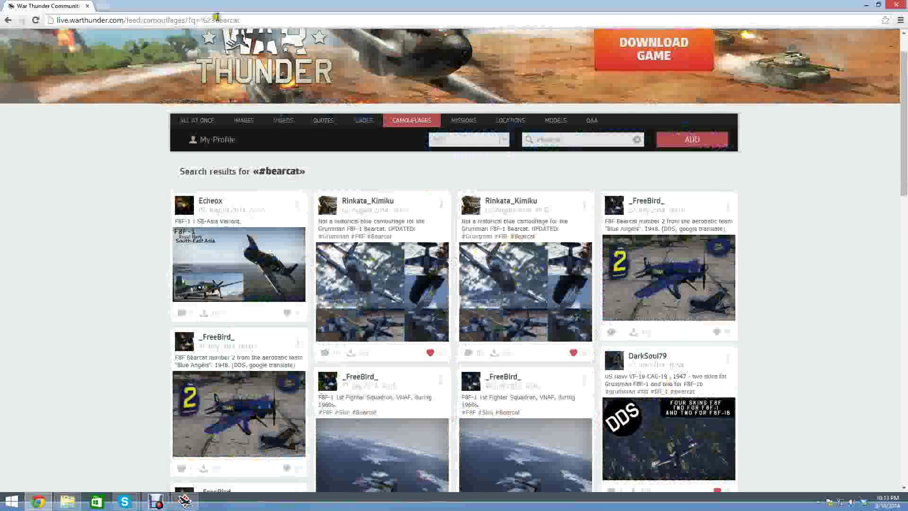
Replace 'bearcat' with 'mig15' in the address bar's search query and load it
drag(215, 20, 246, 20)
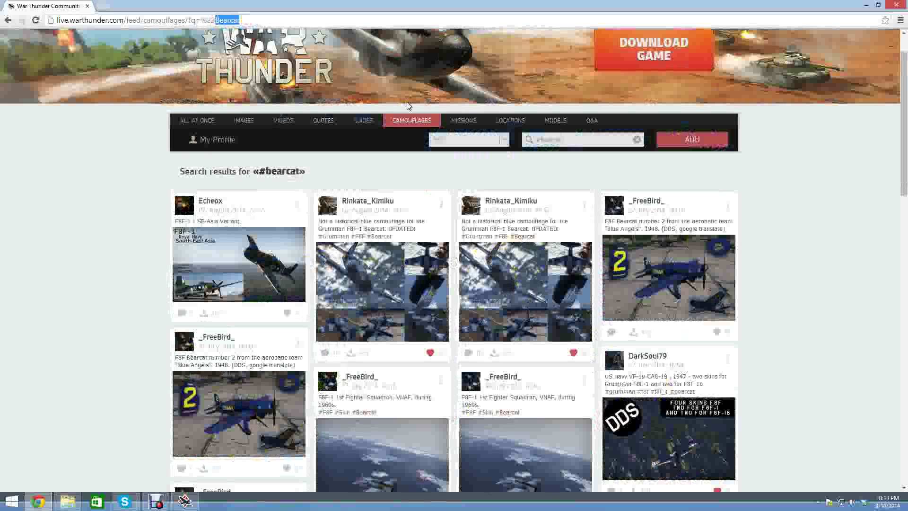
key(BackSpace)
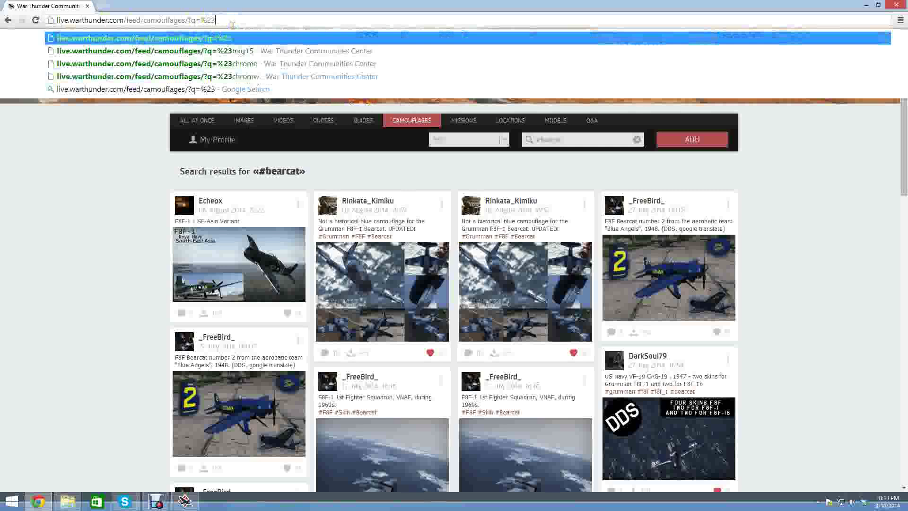
text(mi)
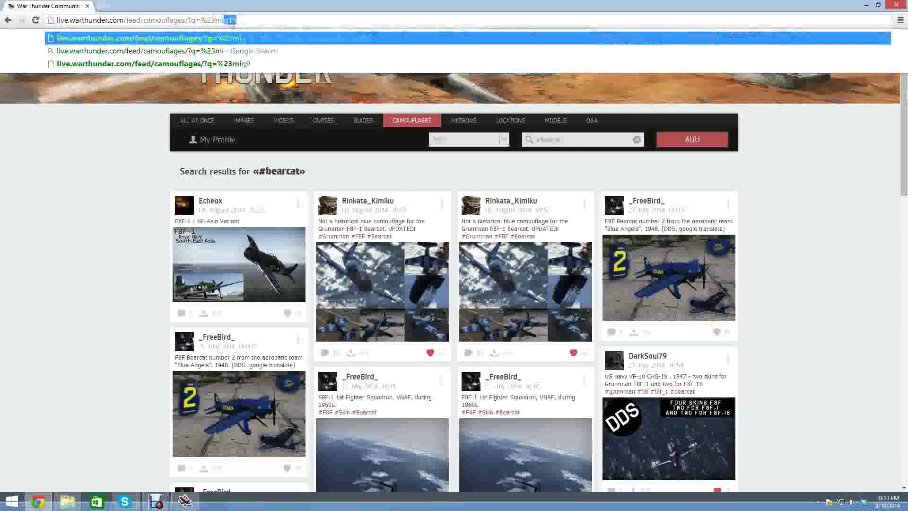
text(g15)
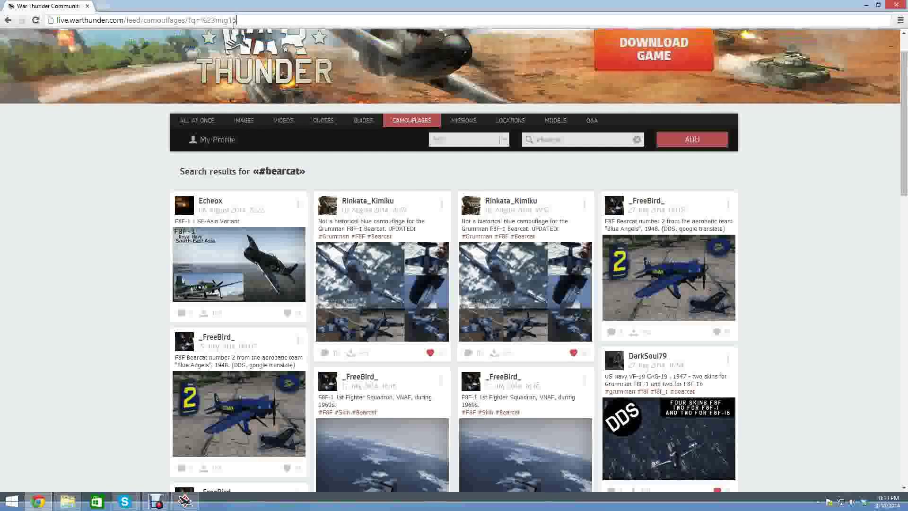
key(Return)
Scroll through the #mig15 results listing MiG-15 and MiG-17 skins
scroll(200, 150, down, 7)
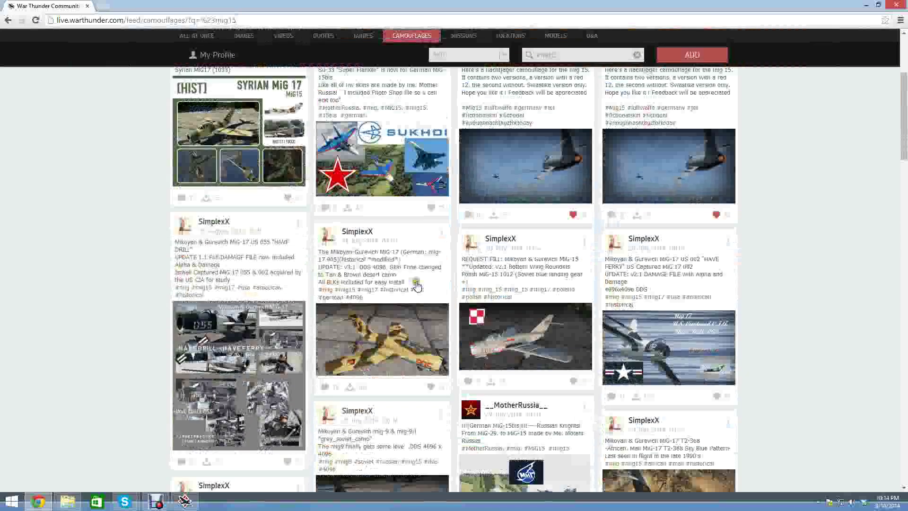
scroll(582, 355, down, 10)
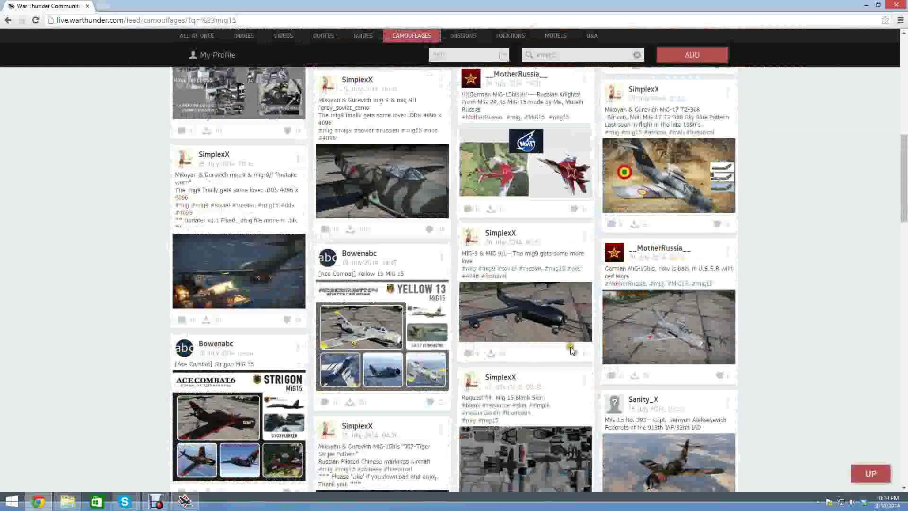
scroll(586, 362, down, 4)
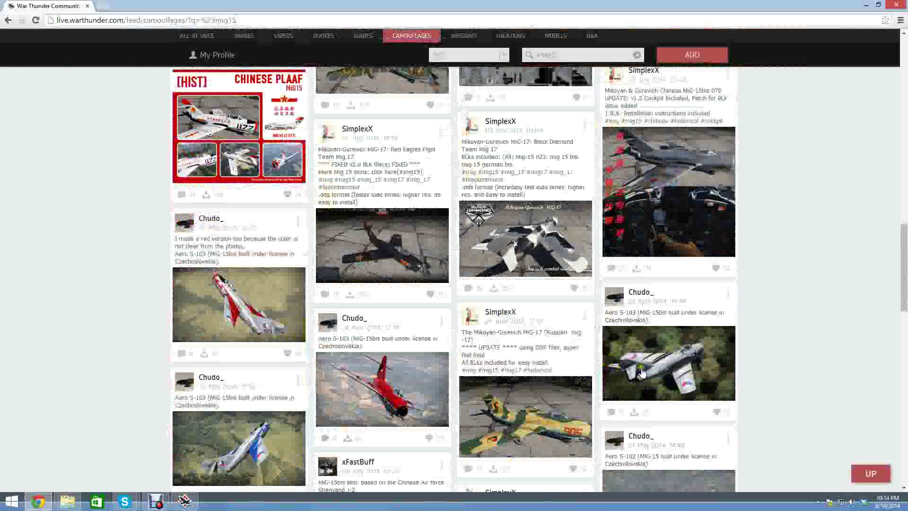
scroll(609, 239, up, 2)
scroll(429, 201, up, 6)
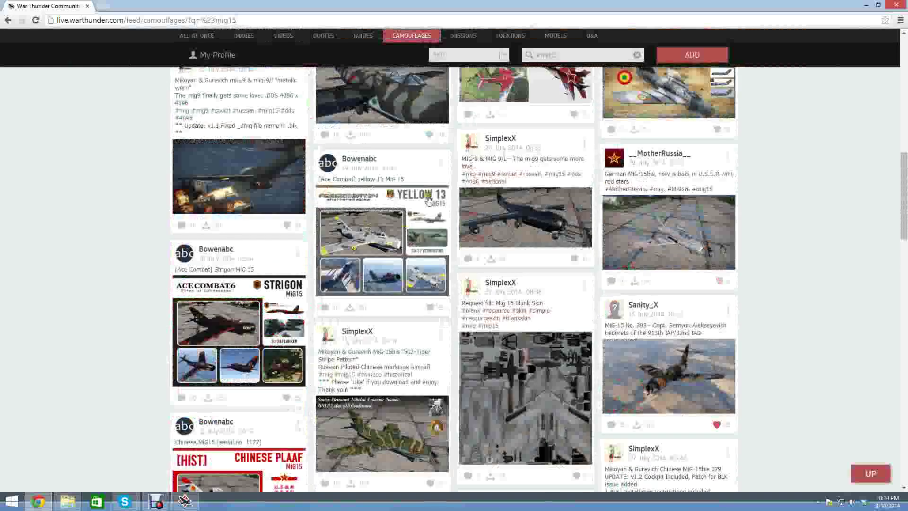
scroll(370, 343, up, 10)
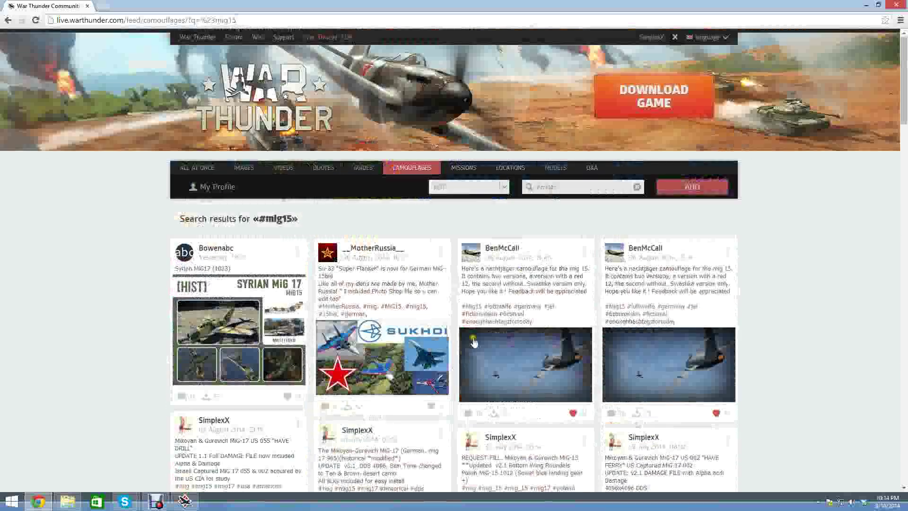
scroll(473, 341, down, 3)
scroll(502, 355, up, 1)
scroll(520, 364, down, 2)
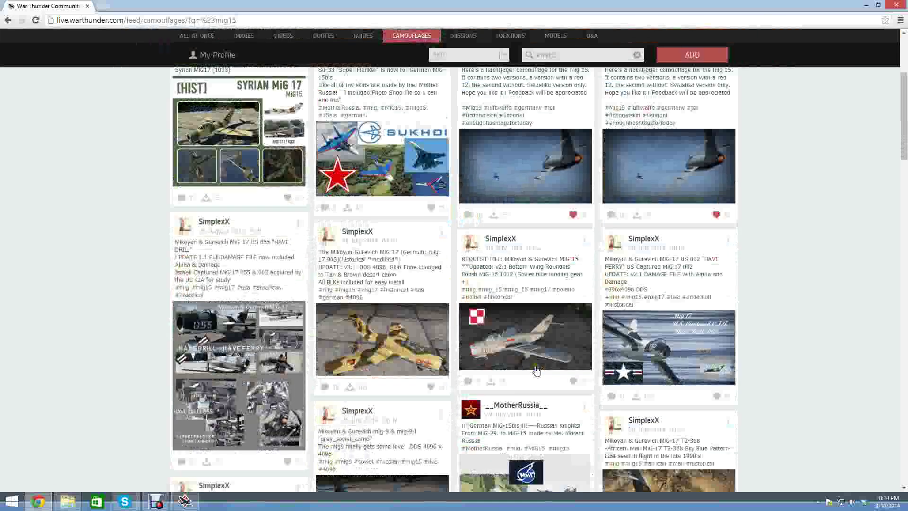
scroll(196, 186, up, 3)
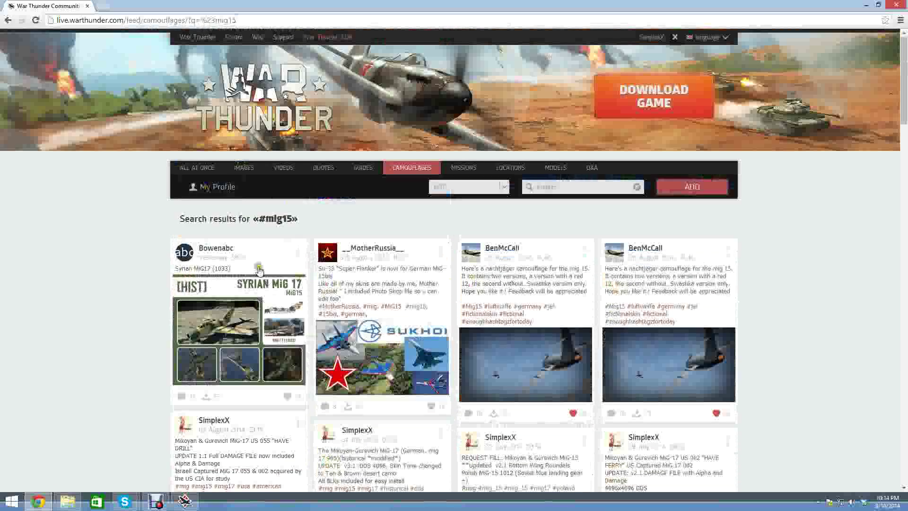
scroll(277, 289, down, 3)
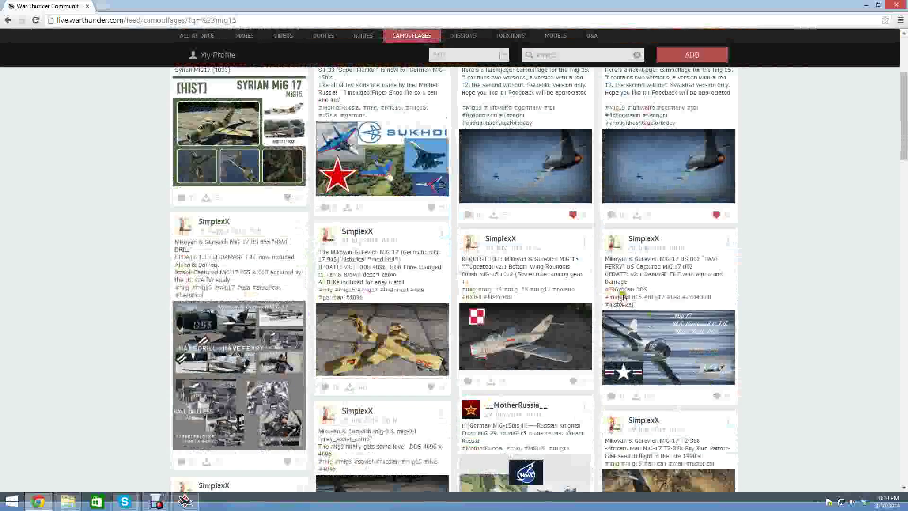
scroll(747, 308, down, 2)
scroll(743, 308, down, 5)
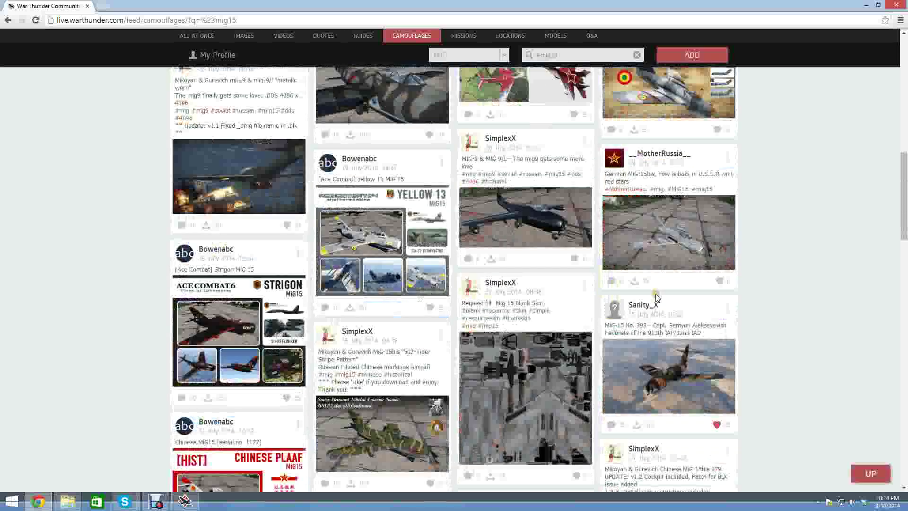
scroll(655, 300, down, 9)
scroll(652, 324, up, 15)
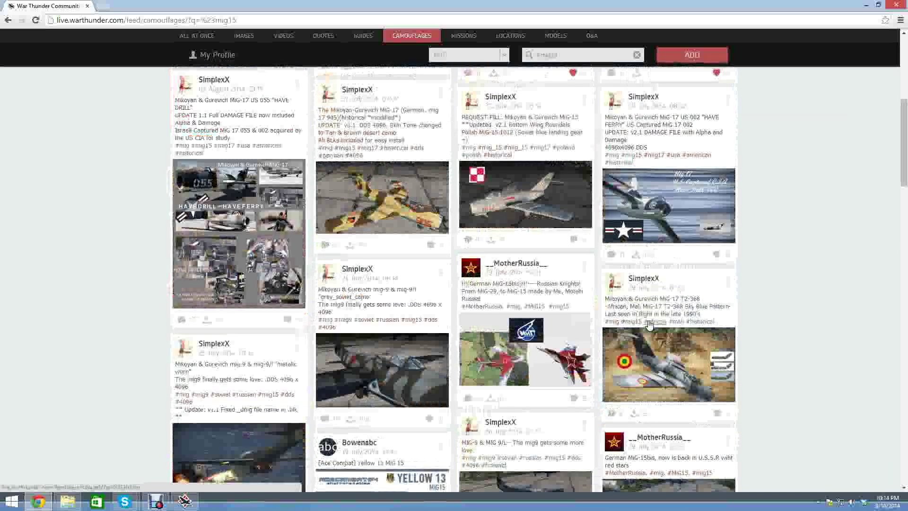
scroll(615, 312, down, 8)
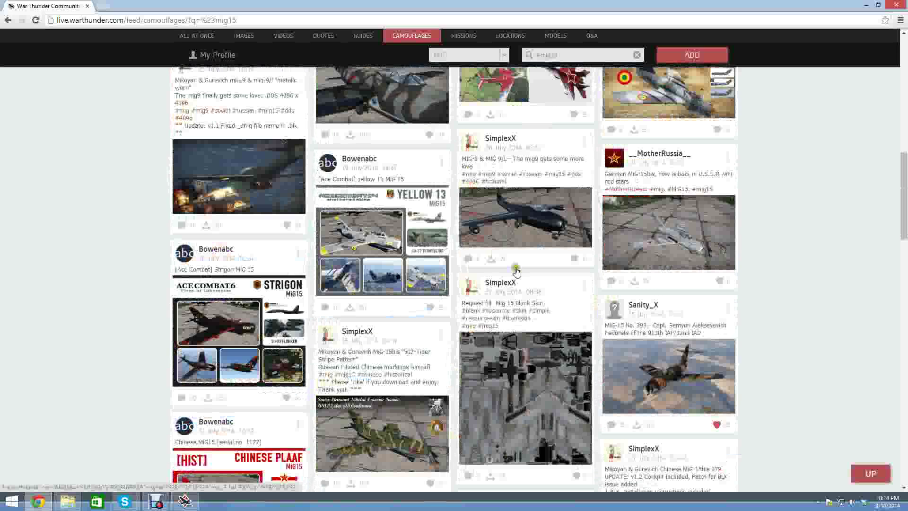
scroll(581, 300, down, 3)
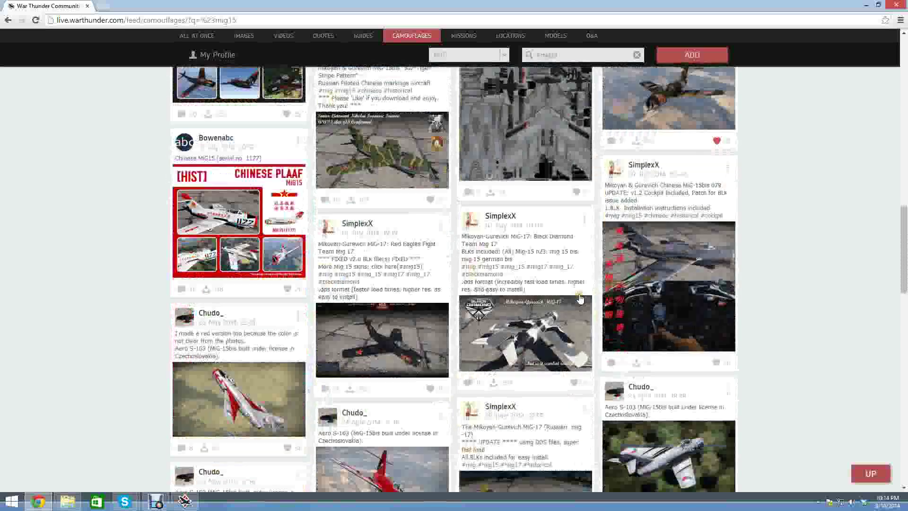
Open the 'MiG-17: Black Diamond Team Mig 17' skin post and scroll down to its comments
click(543, 352)
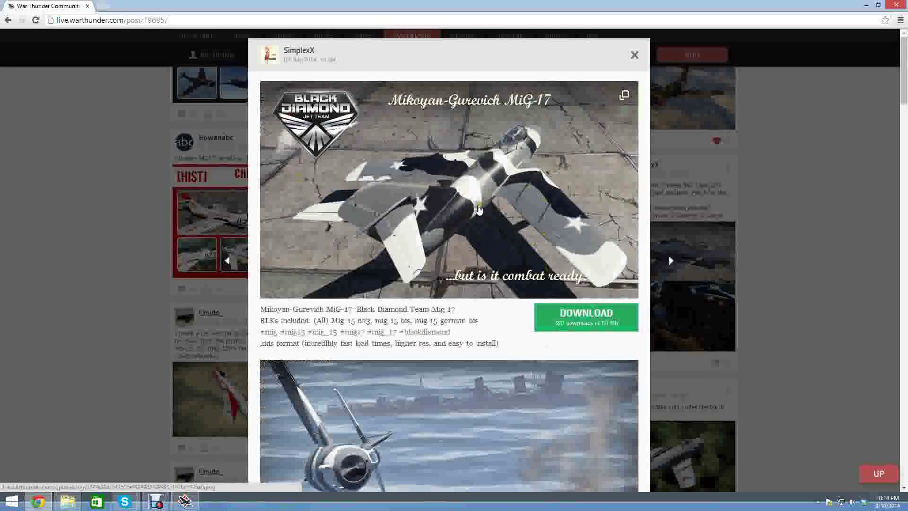
scroll(479, 209, down, 4)
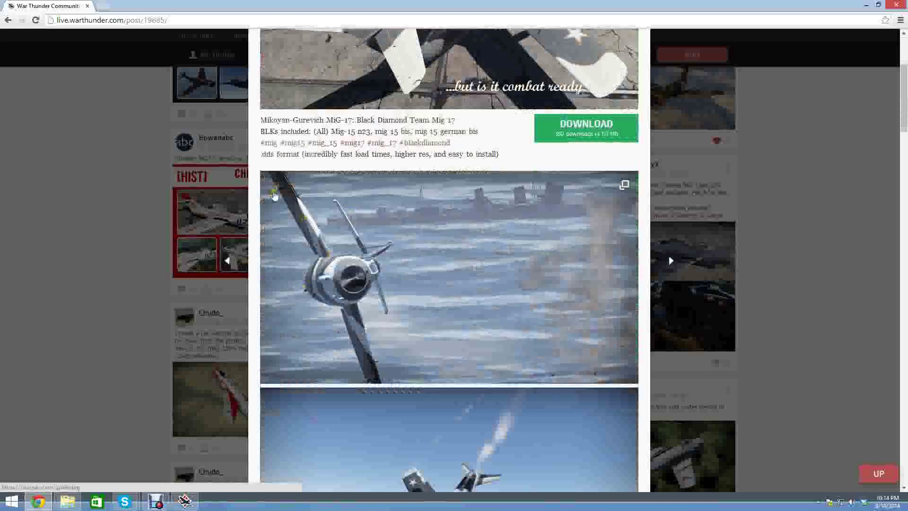
scroll(385, 310, down, 20)
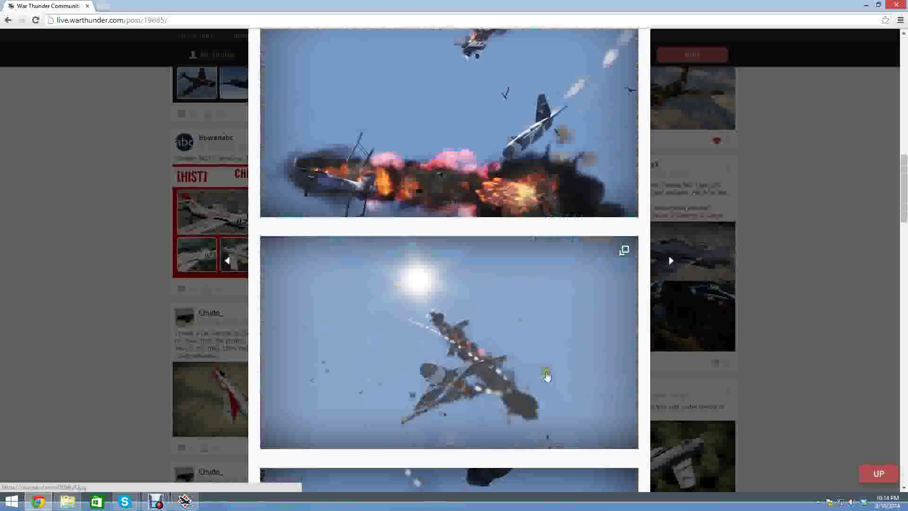
scroll(525, 361, down, 15)
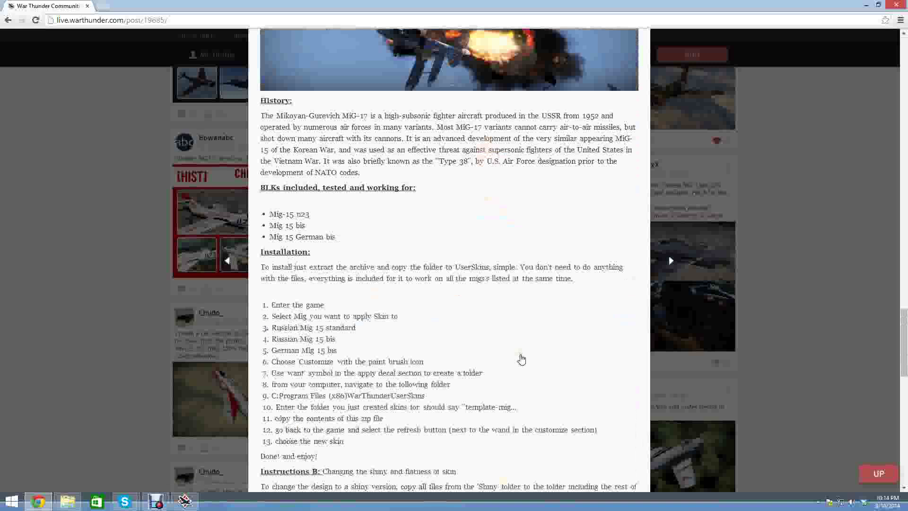
scroll(522, 359, up, 2)
scroll(428, 277, down, 5)
scroll(430, 279, up, 2)
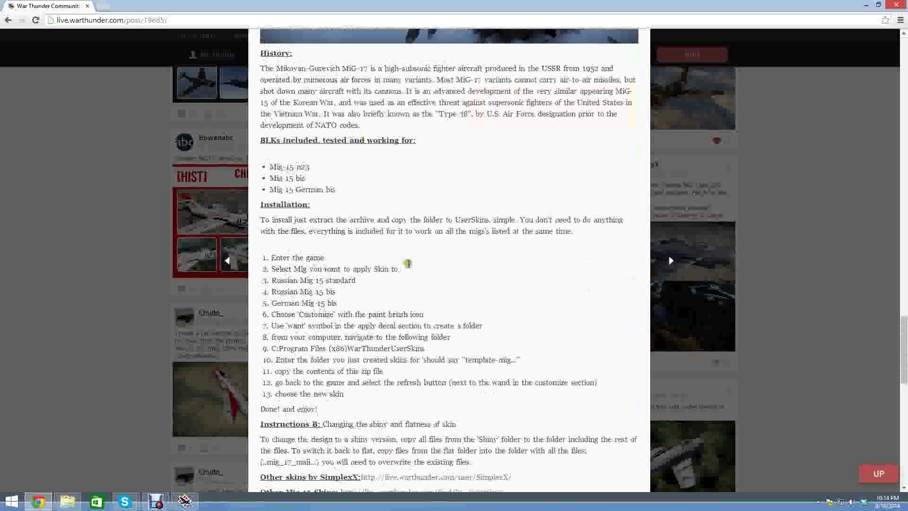
scroll(407, 277, down, 4)
scroll(397, 196, up, 1)
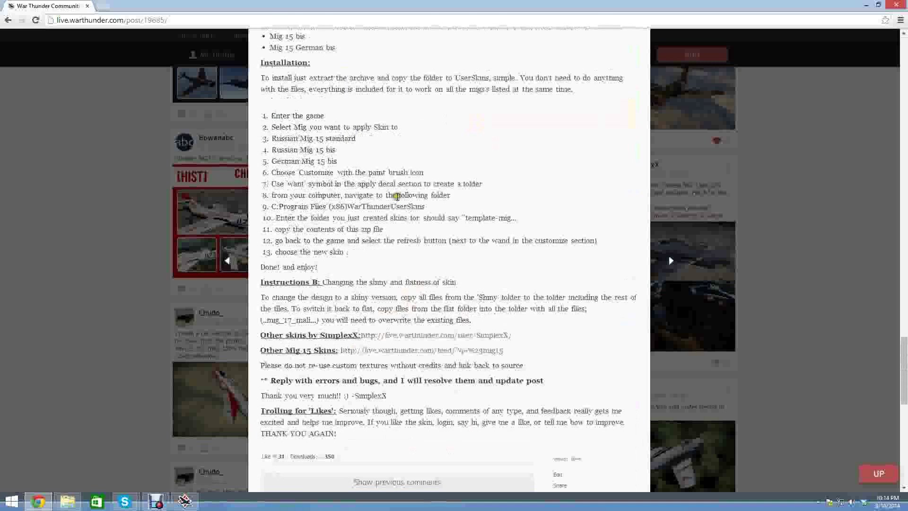
scroll(397, 196, up, 3)
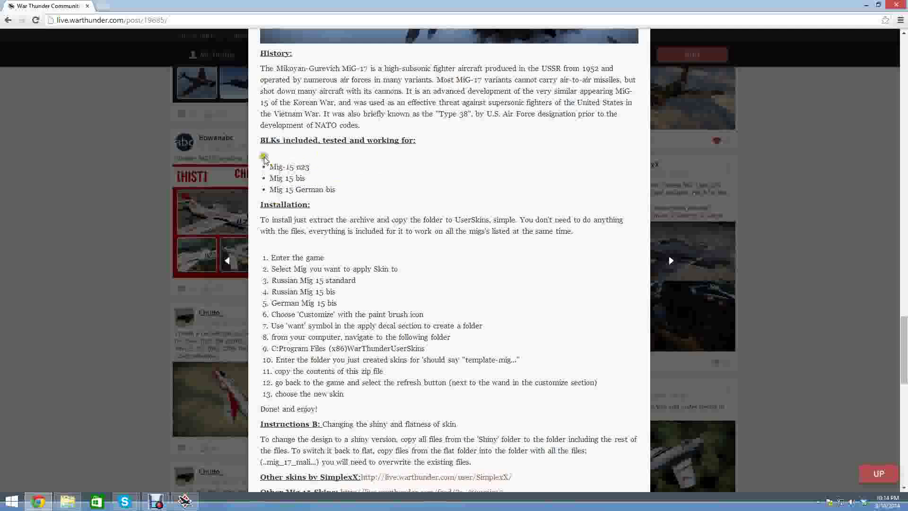
Scroll back up to the post's History, BLKs and Installation sections
scroll(356, 203, down, 5)
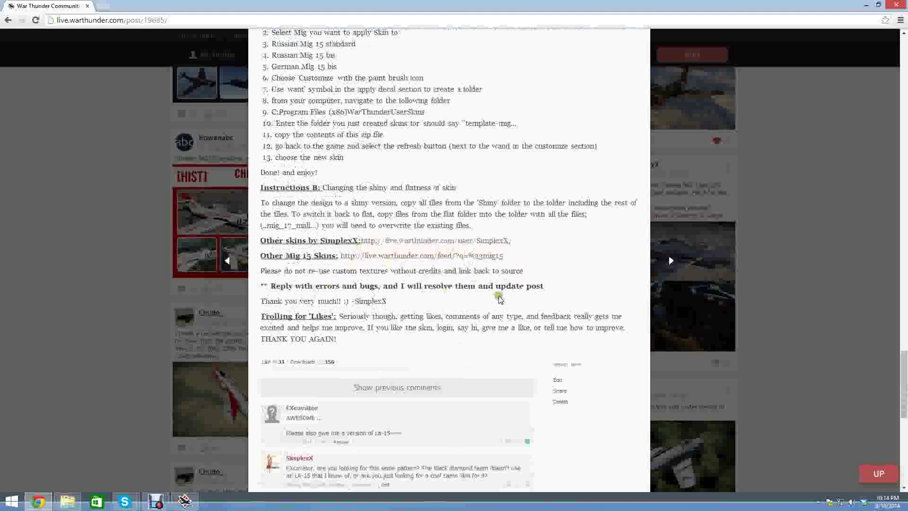
scroll(545, 297, down, 15)
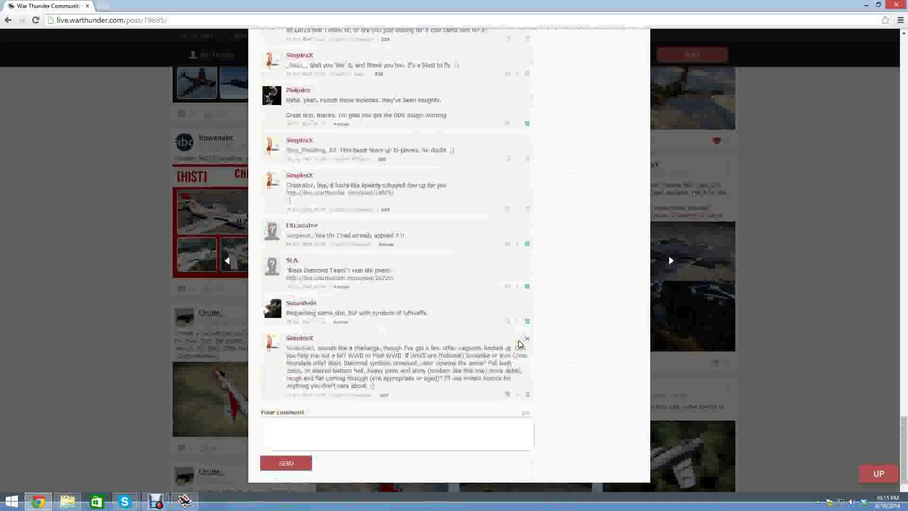
scroll(467, 393, up, 20)
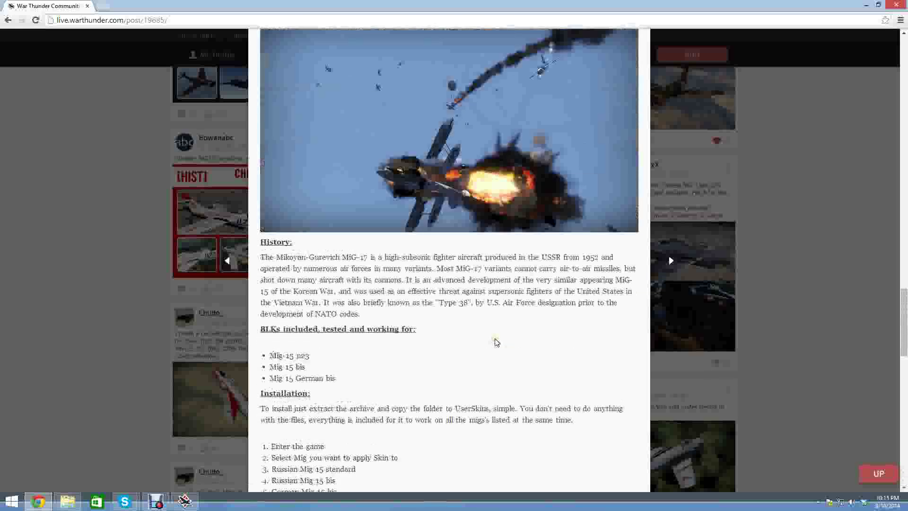
scroll(493, 338, up, 15)
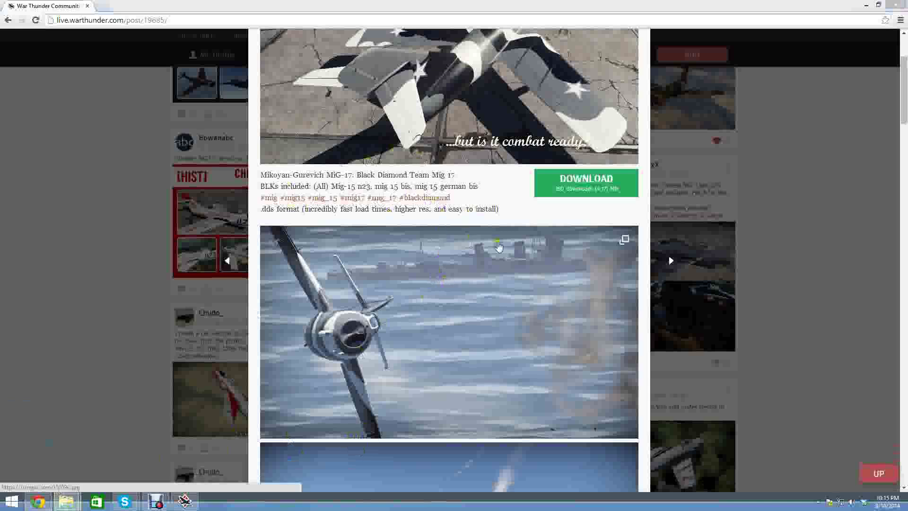
drag(904, 97, 904, 370)
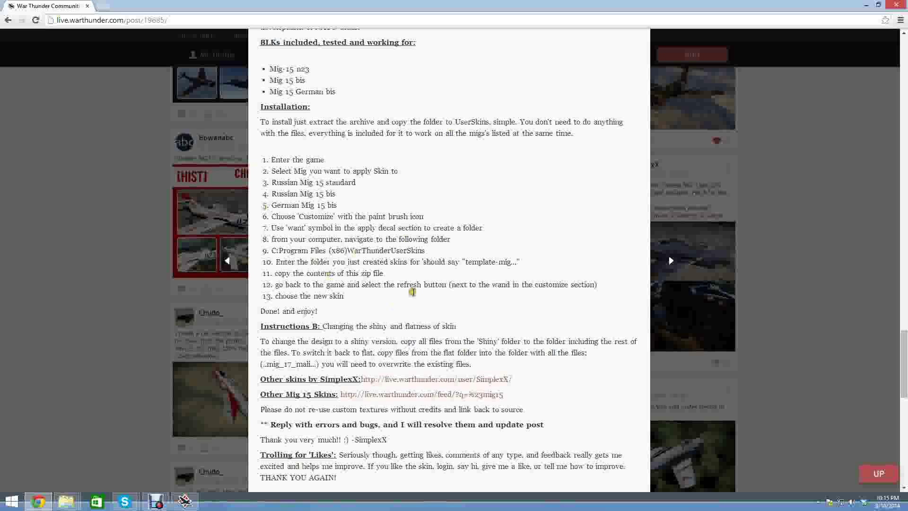
scroll(412, 292, down, 3)
scroll(505, 343, up, 1)
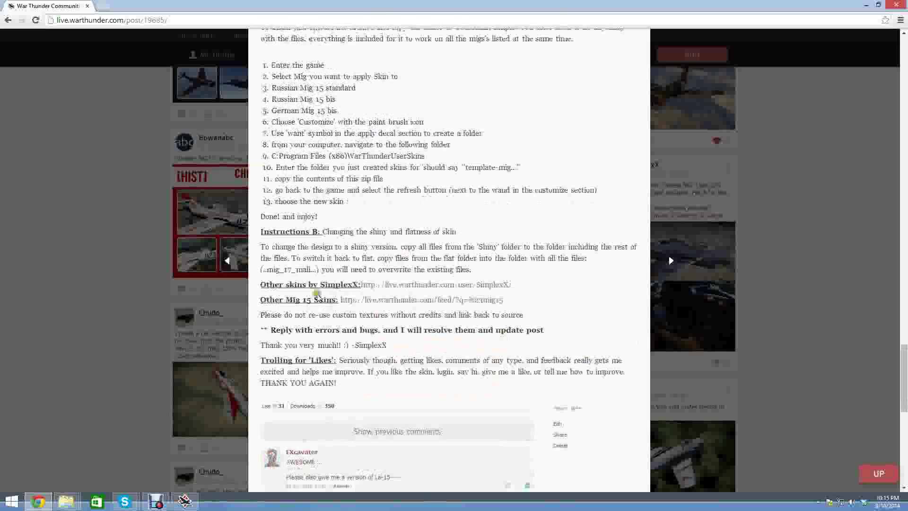
scroll(466, 220, up, 5)
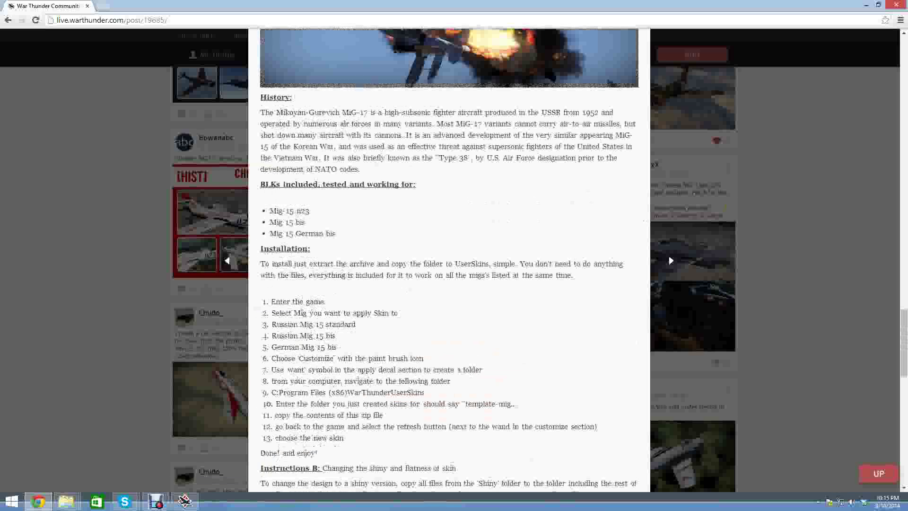
click(66, 501)
drag(814, 59, 586, 62)
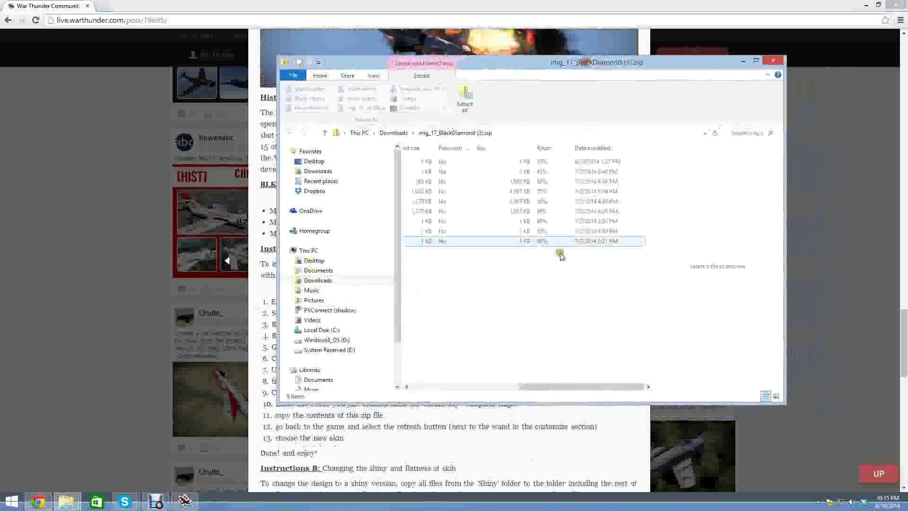
click(483, 386)
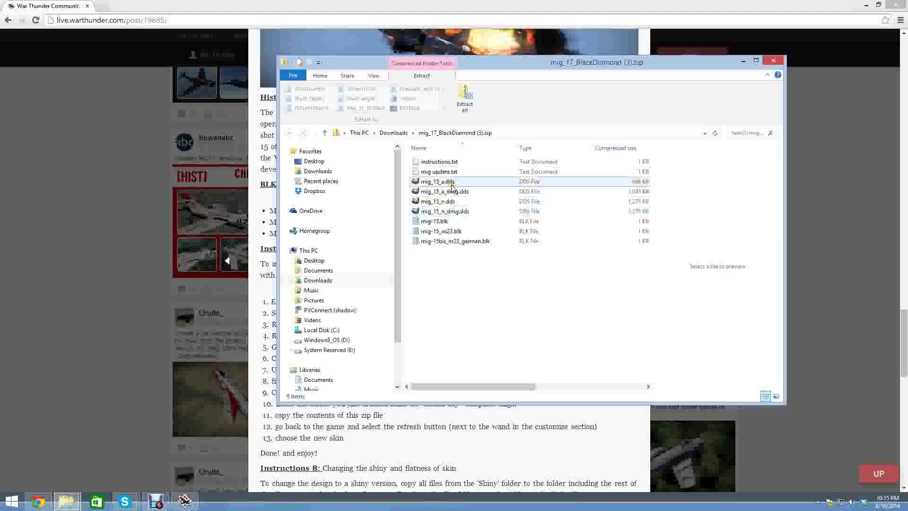
click(436, 223)
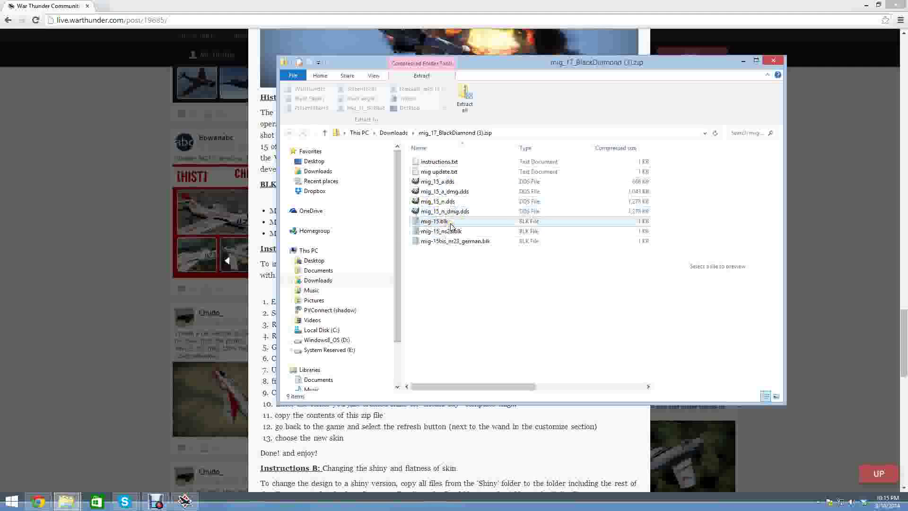
click(443, 222)
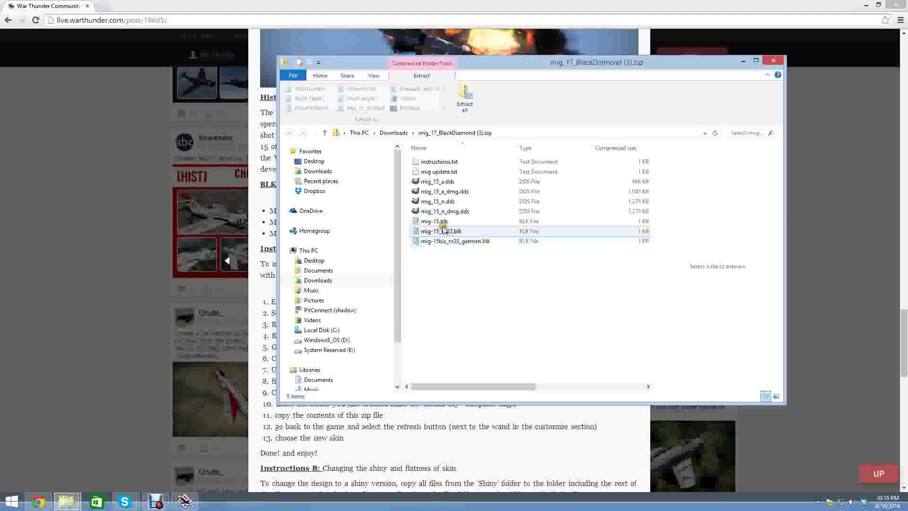
click(415, 230)
click(475, 278)
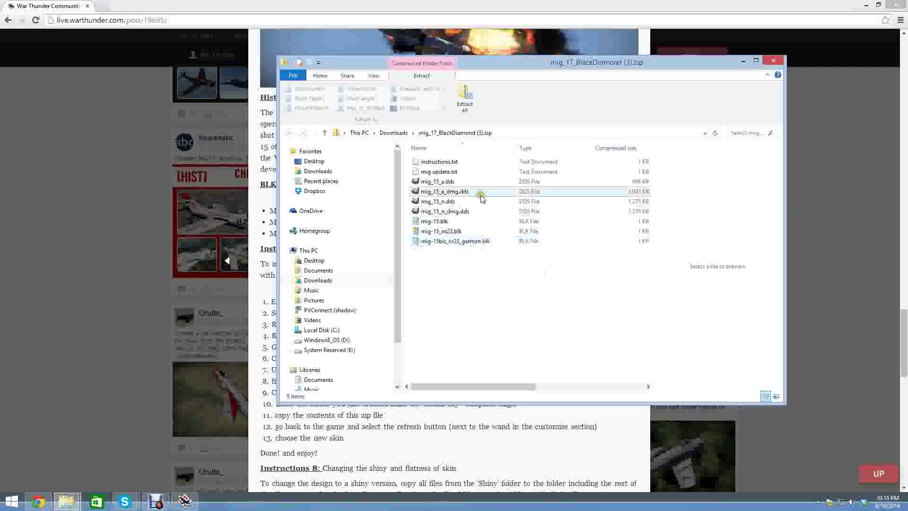
click(472, 152)
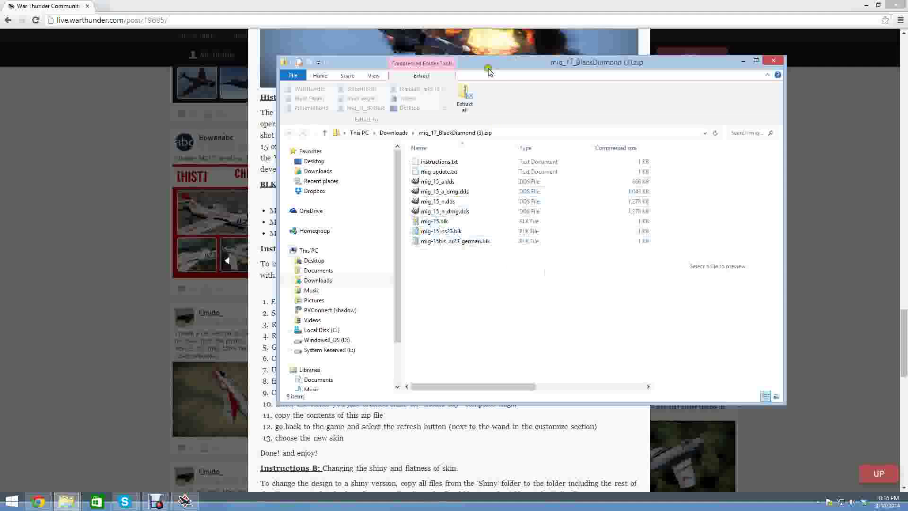
drag(484, 70, 907, 213)
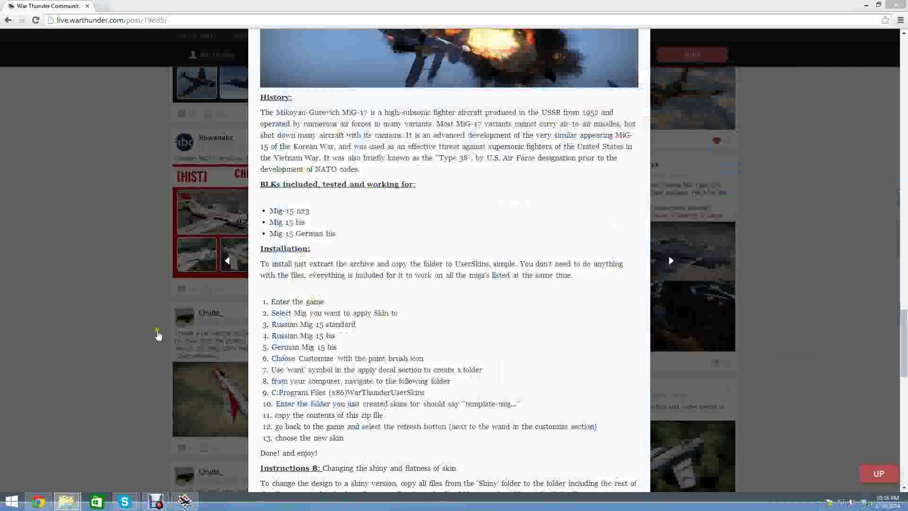
Return to the War Thunder hangar, orbit around the MiG, and bring up the MiG-15bis options
right_click(69, 500)
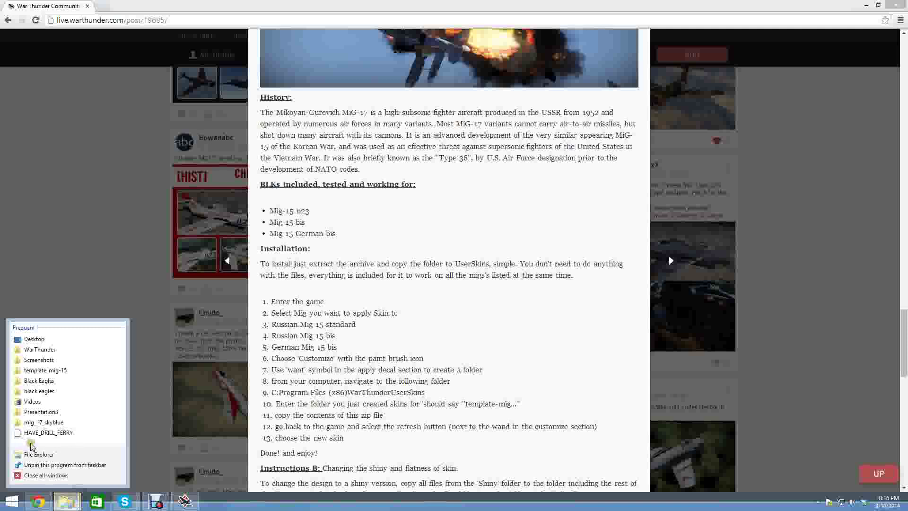
click(194, 505)
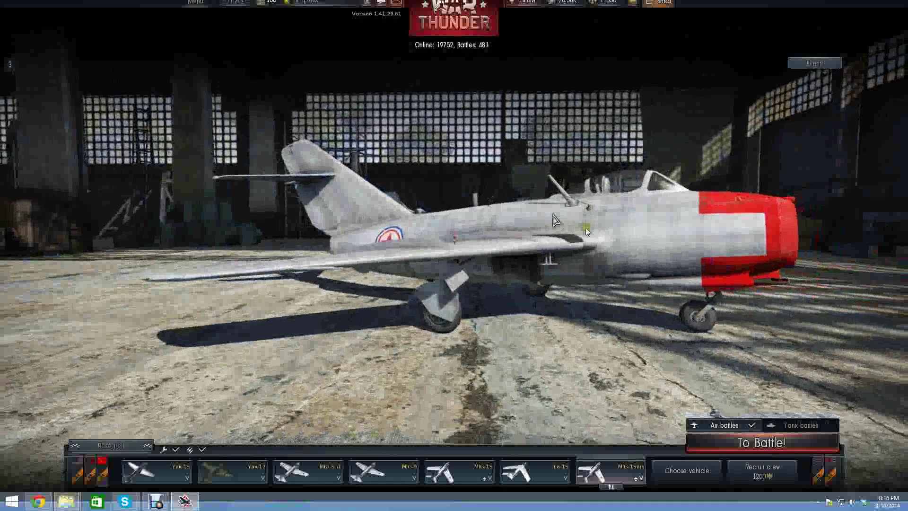
drag(437, 160, 578, 246)
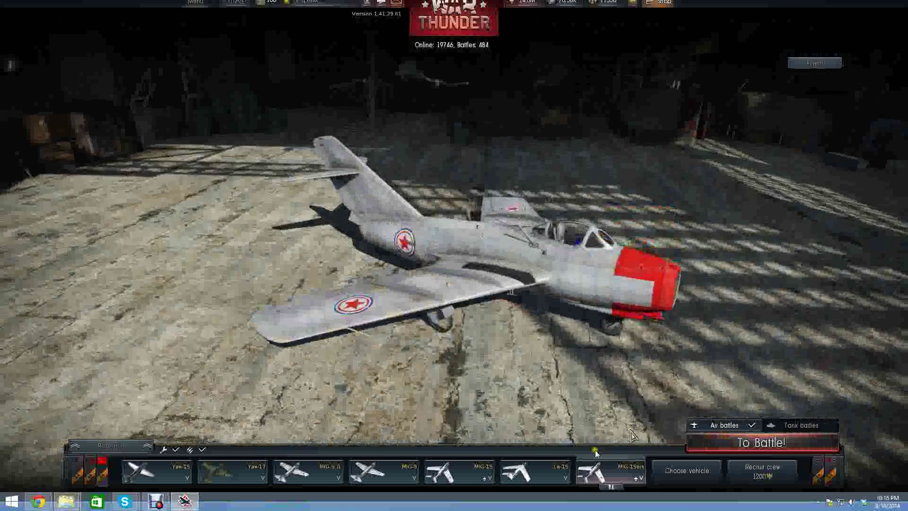
click(609, 482)
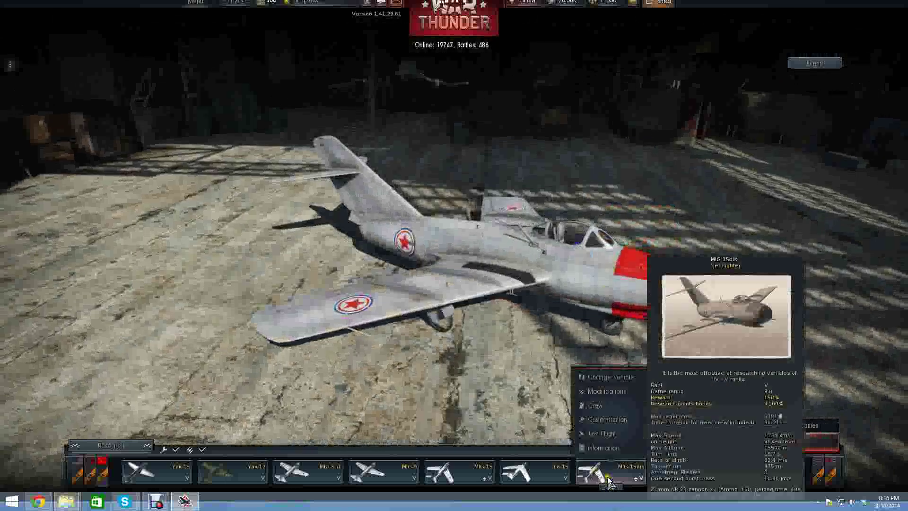
In Customization, create a user skin sample for the MiG-15bis and confirm it
click(599, 421)
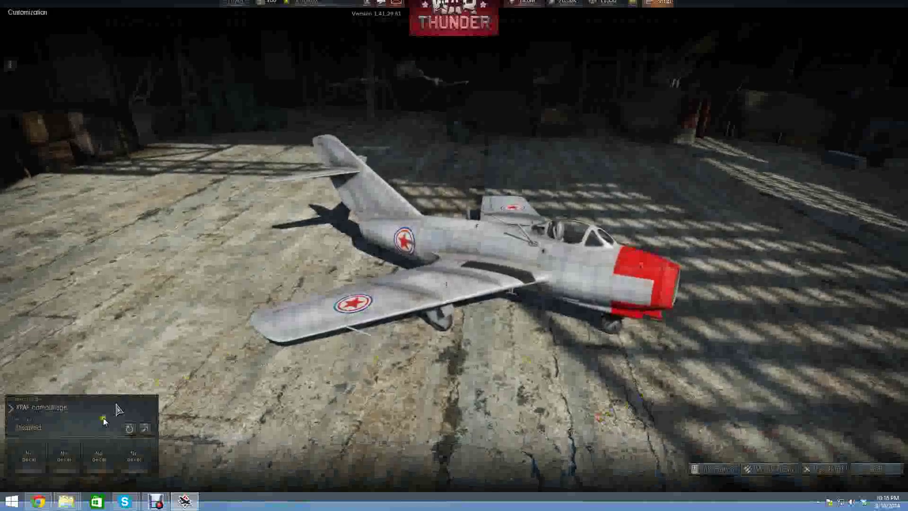
click(19, 423)
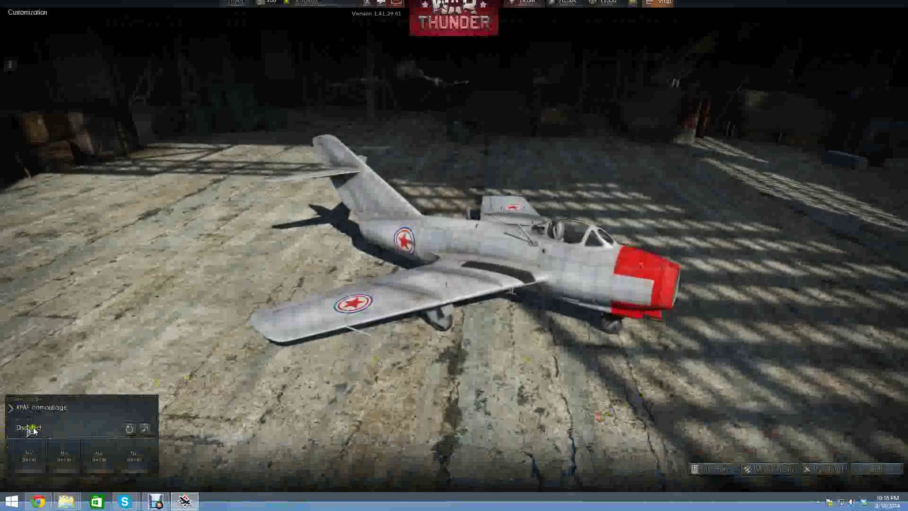
click(145, 428)
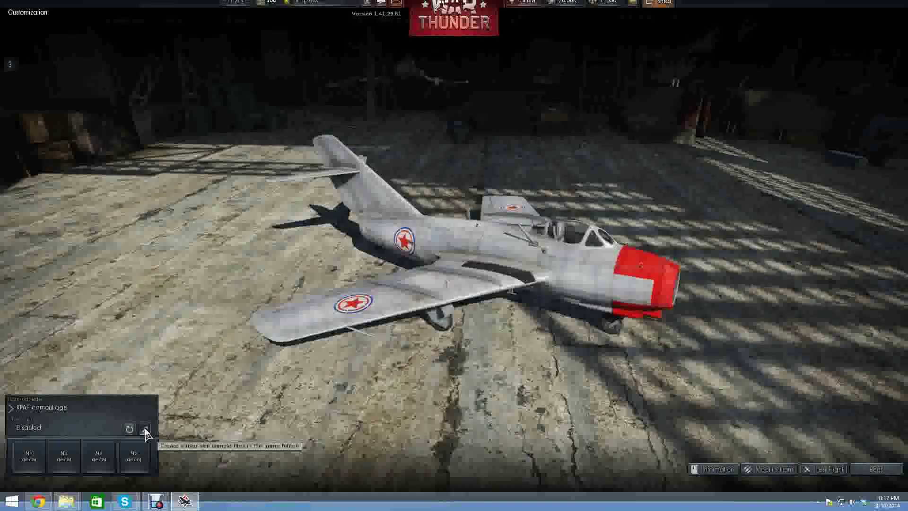
click(145, 427)
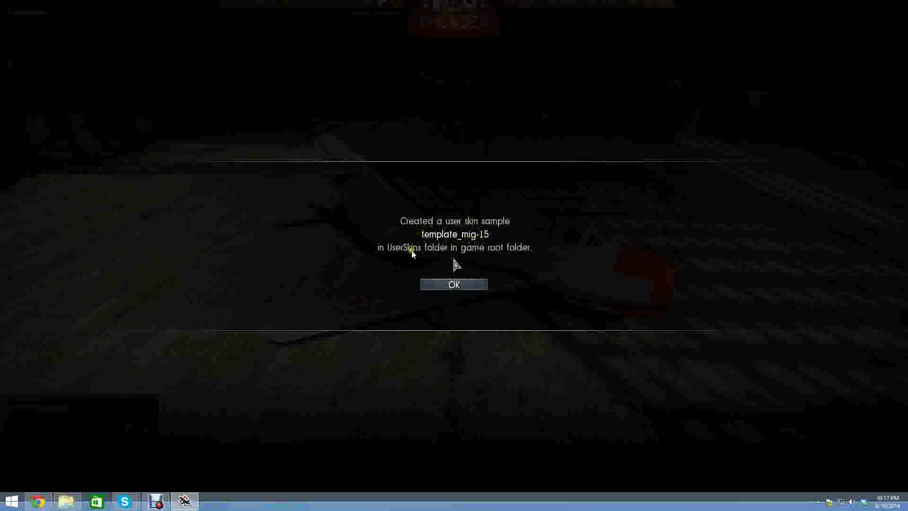
click(430, 286)
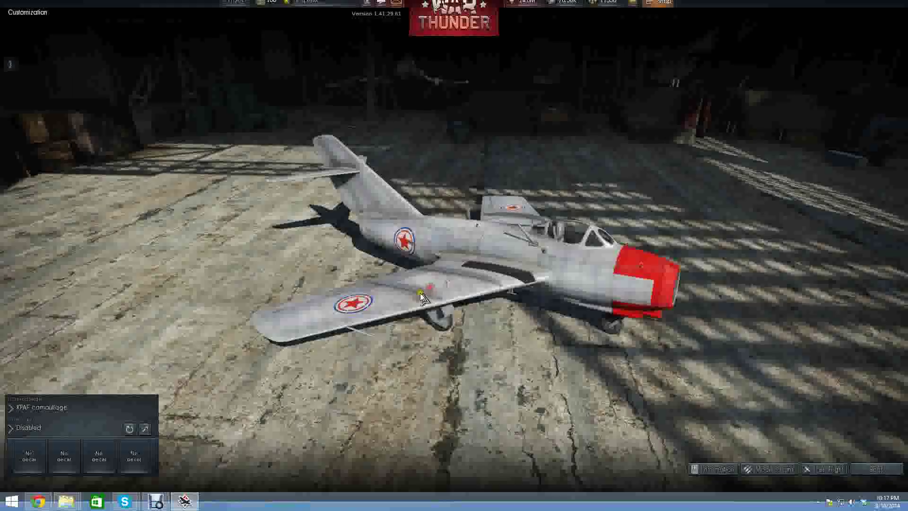
Apply the template_mig-15 user skin to the MiG-15bis and orbit to inspect it
click(37, 428)
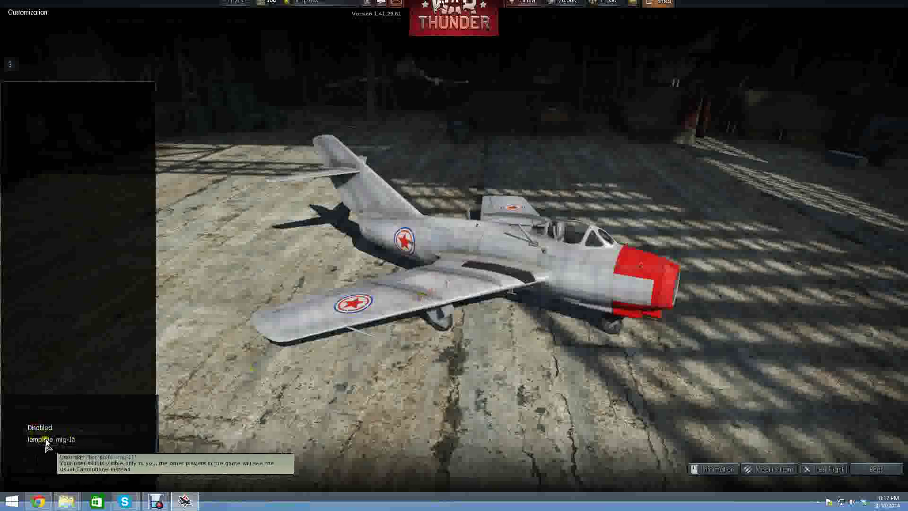
click(52, 438)
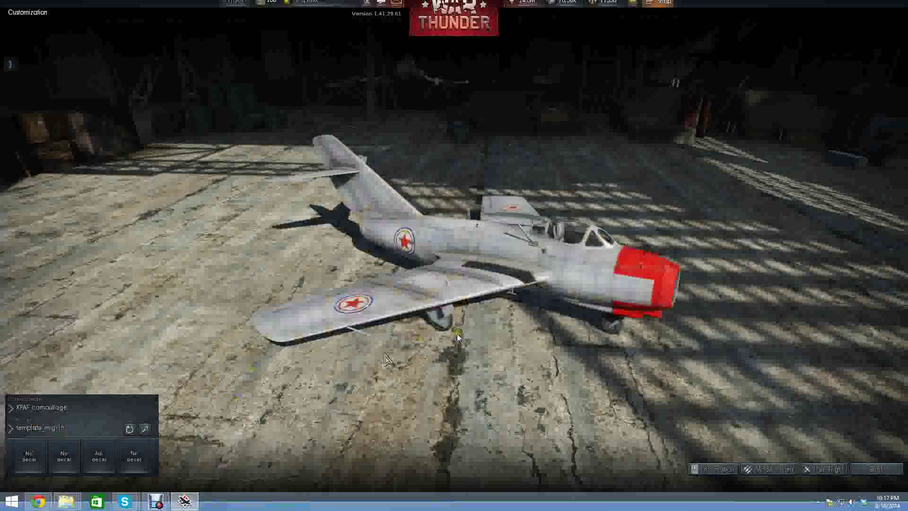
drag(458, 337, 506, 251)
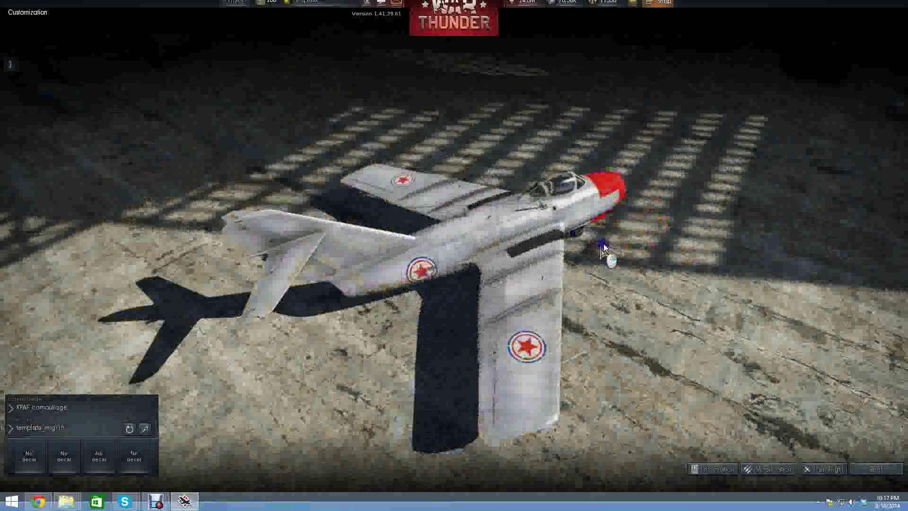
drag(604, 250, 279, 385)
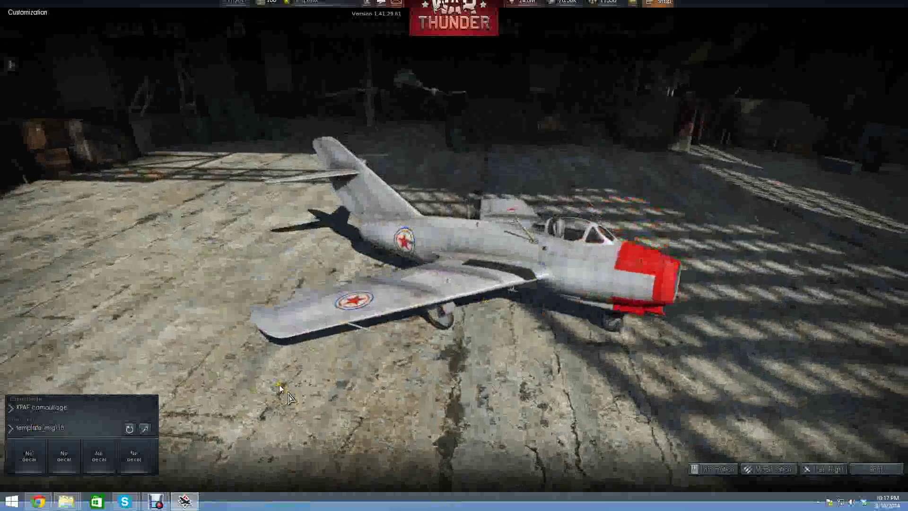
right_click(63, 506)
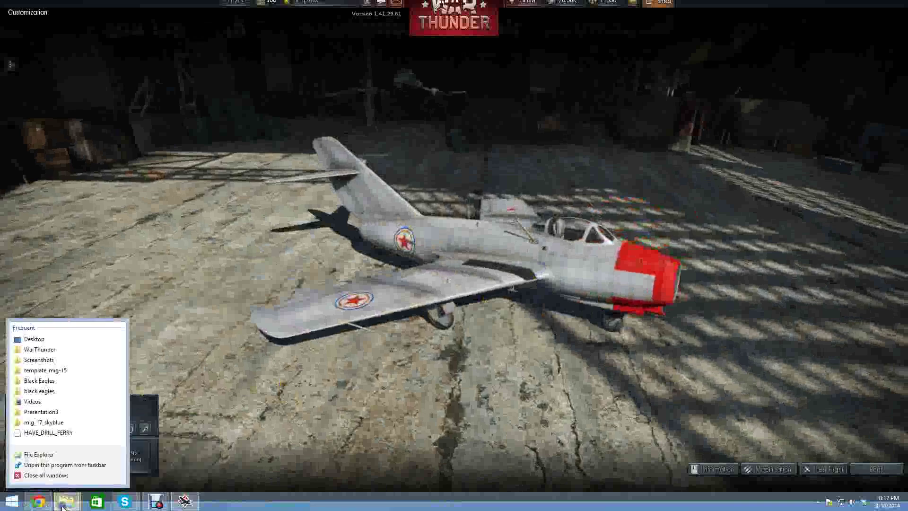
In File Explorer, go to C:\Program Files (x86)\WarThunder\UserSkins
click(35, 457)
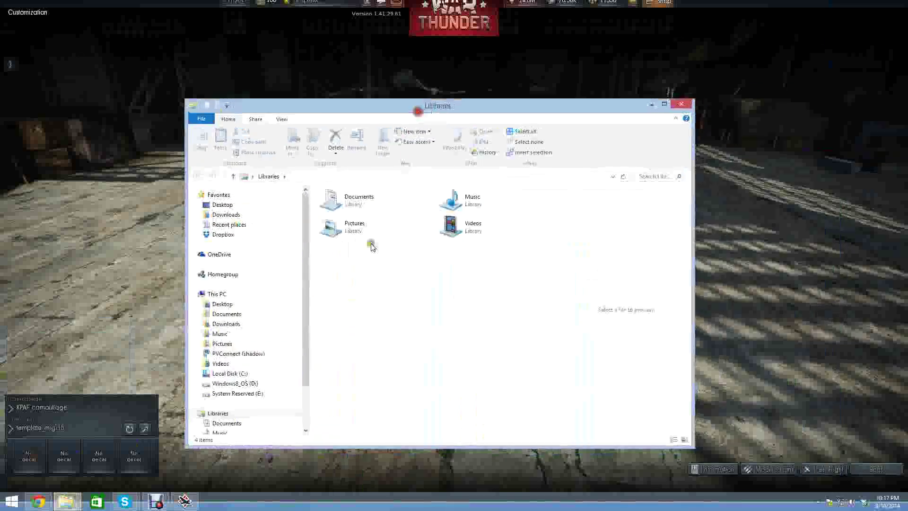
click(231, 374)
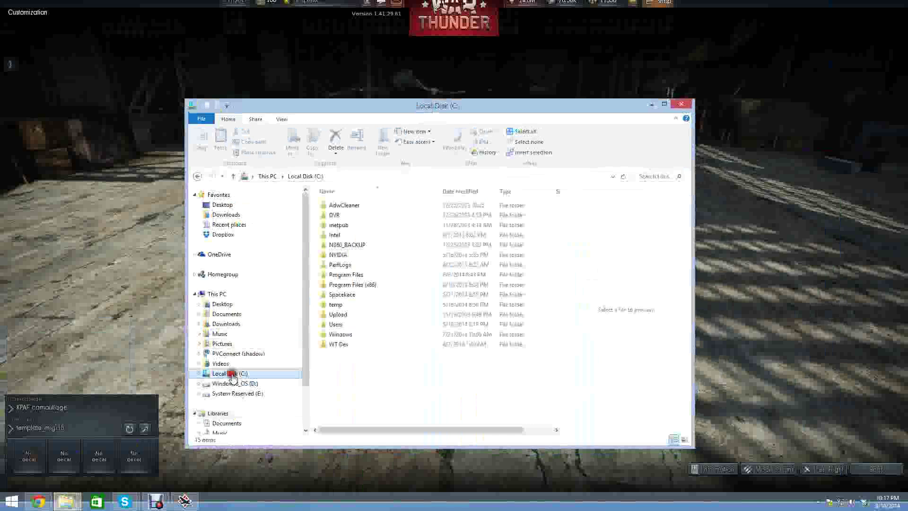
double_click(341, 285)
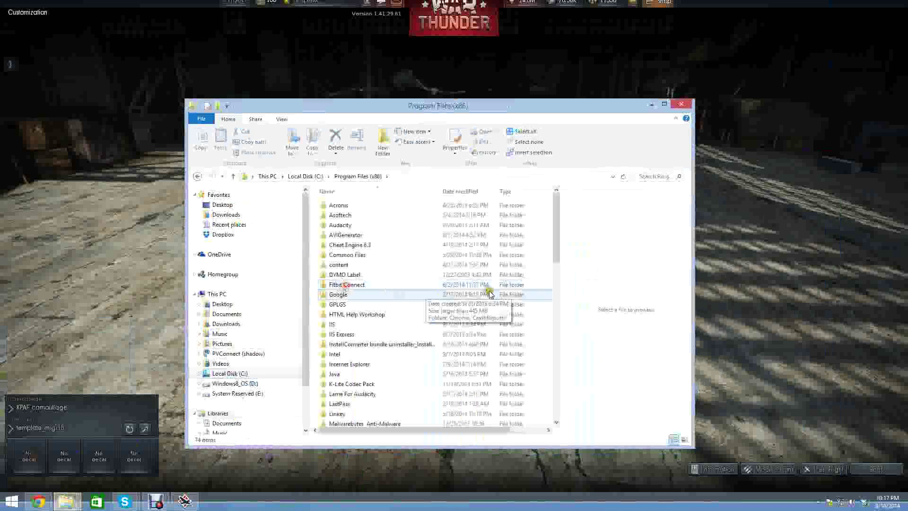
scroll(449, 269, down, 6)
scroll(450, 275, down, 7)
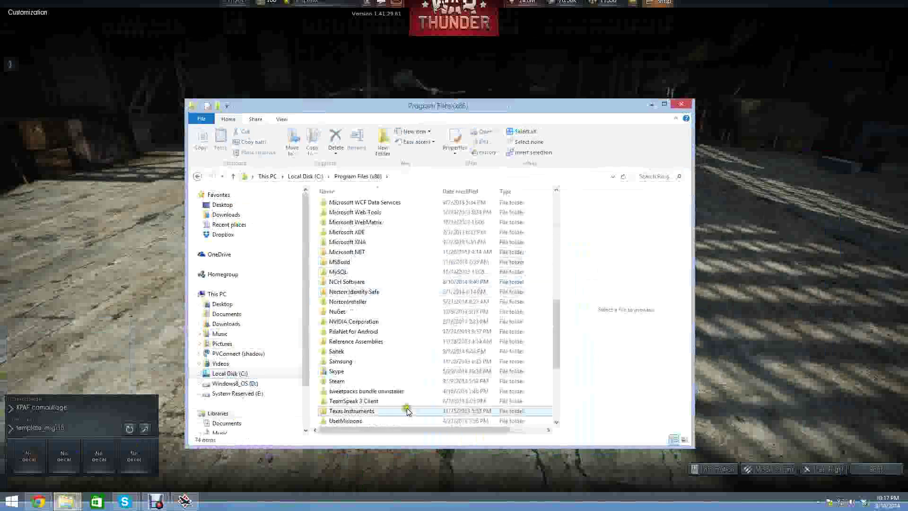
scroll(374, 406, down, 4)
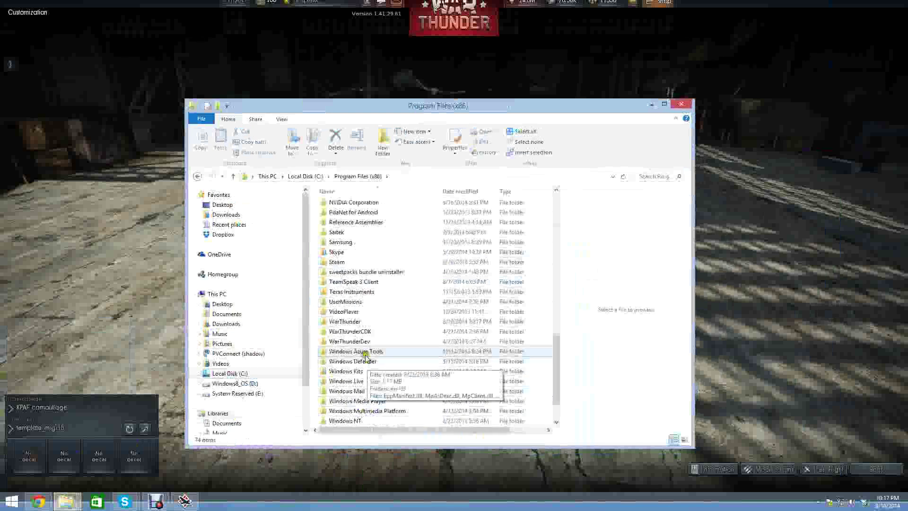
double_click(339, 321)
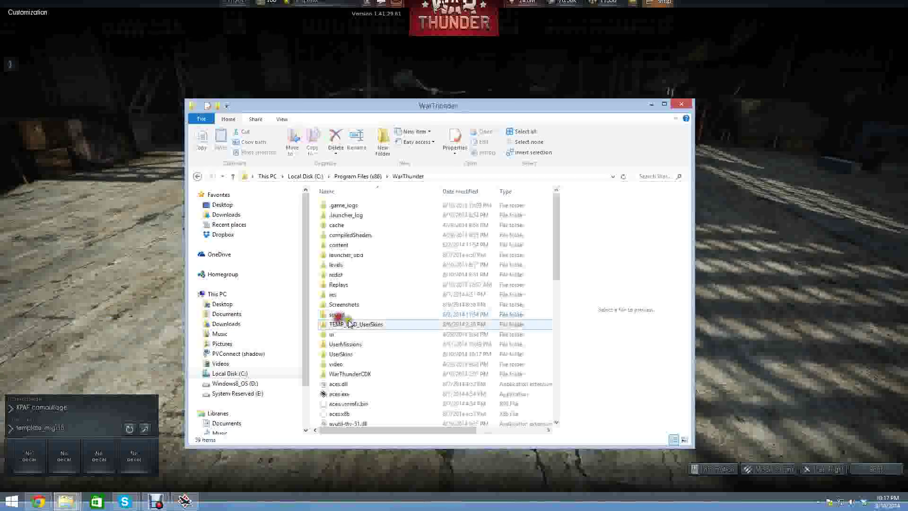
scroll(352, 322, down, 2)
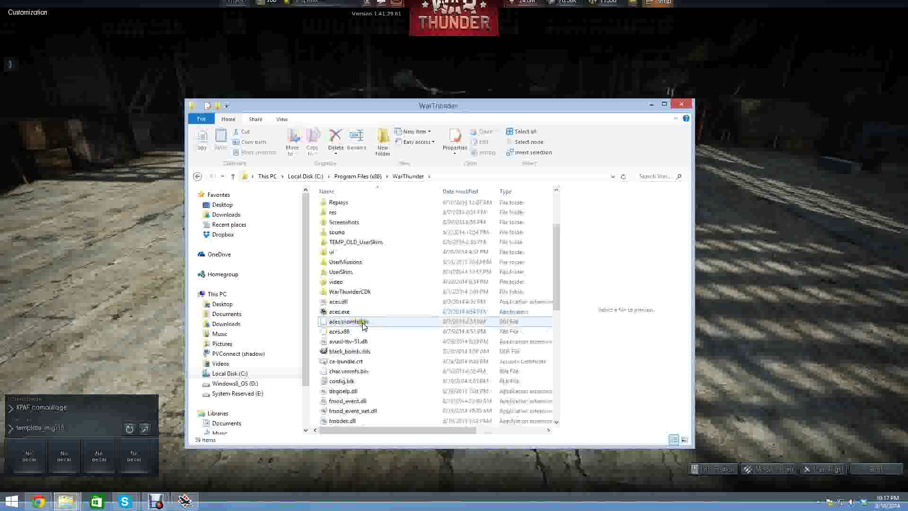
scroll(362, 325, up, 2)
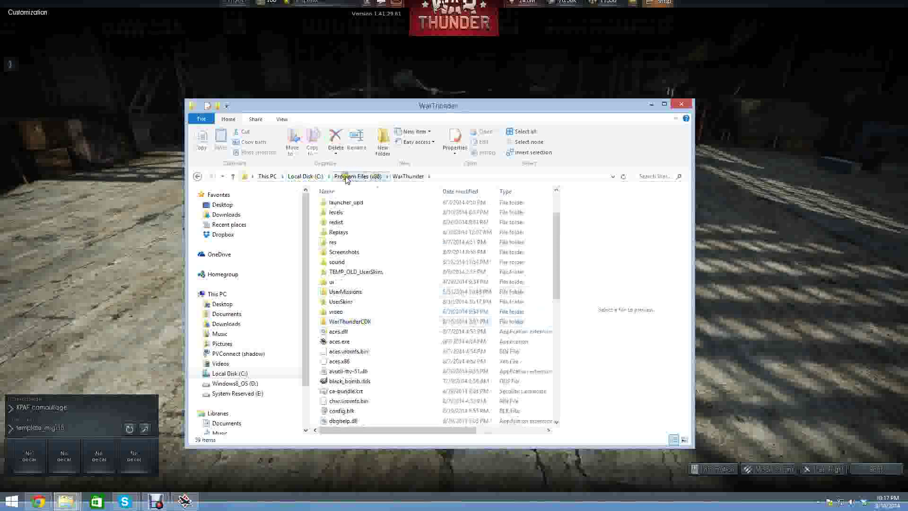
double_click(349, 304)
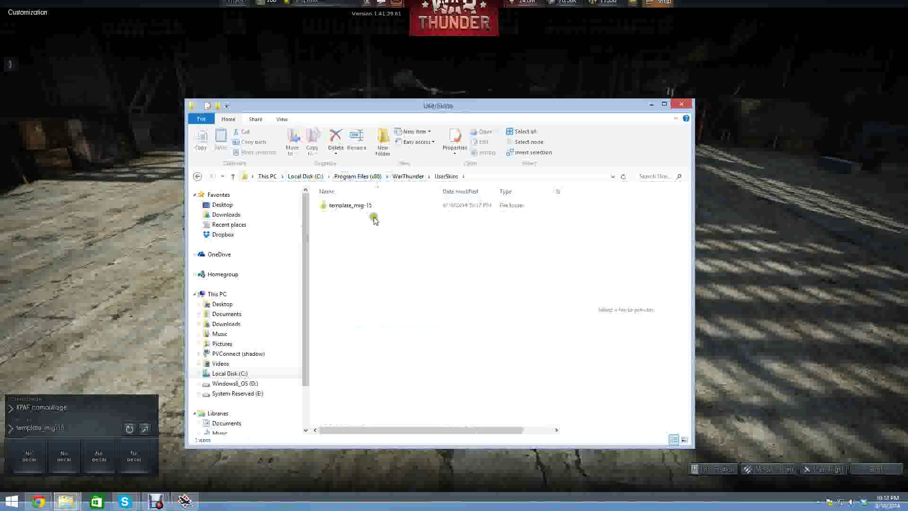
Open the template_mig-15 skin folder and move its window higher
click(340, 207)
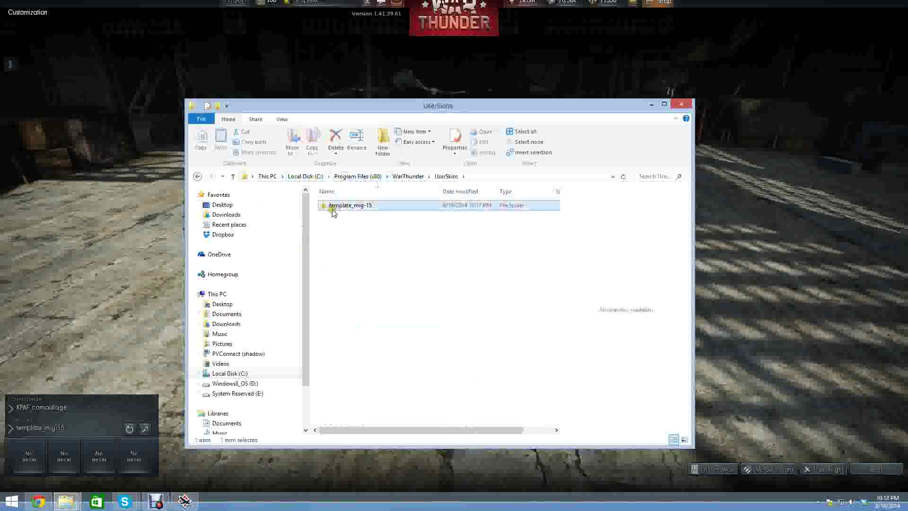
double_click(332, 207)
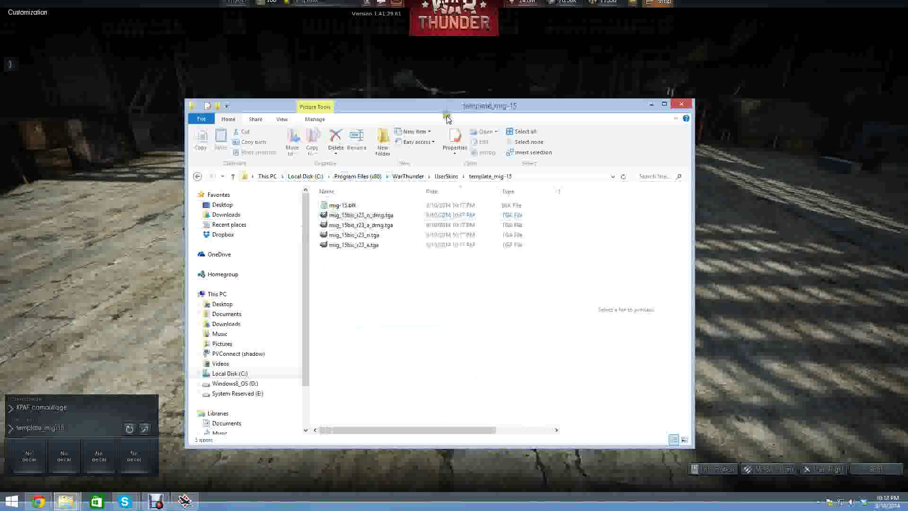
drag(453, 115, 479, 80)
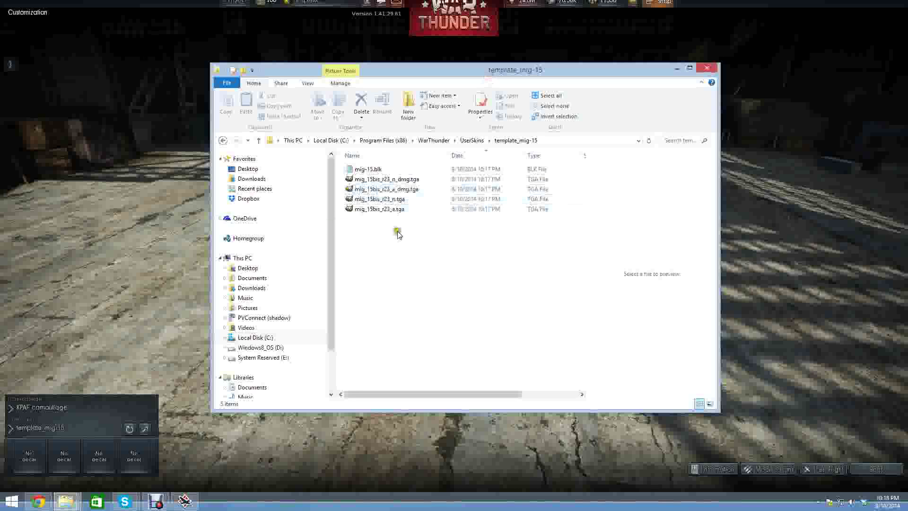
Open mig_15bis_r23_a.tga and its _dmg texture in GIMP, and mig-15.blk in Notepad
click(399, 209)
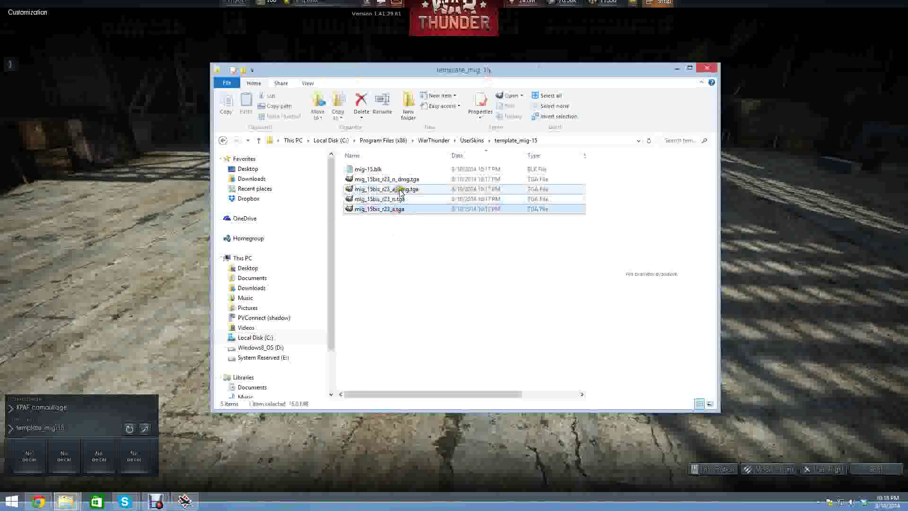
double_click(357, 214)
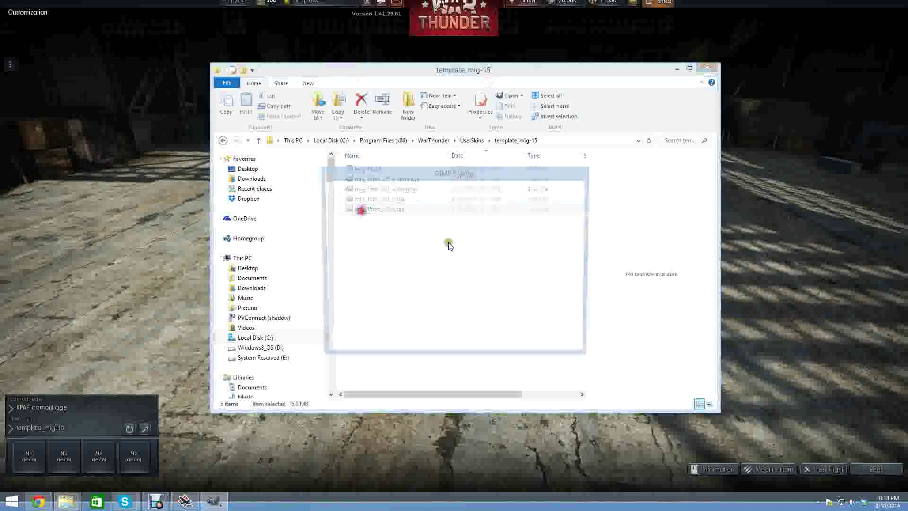
double_click(388, 189)
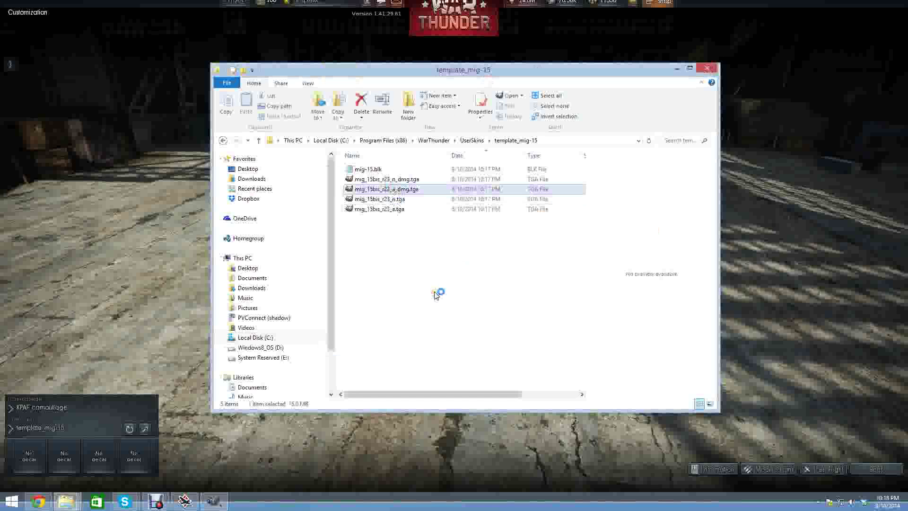
double_click(373, 170)
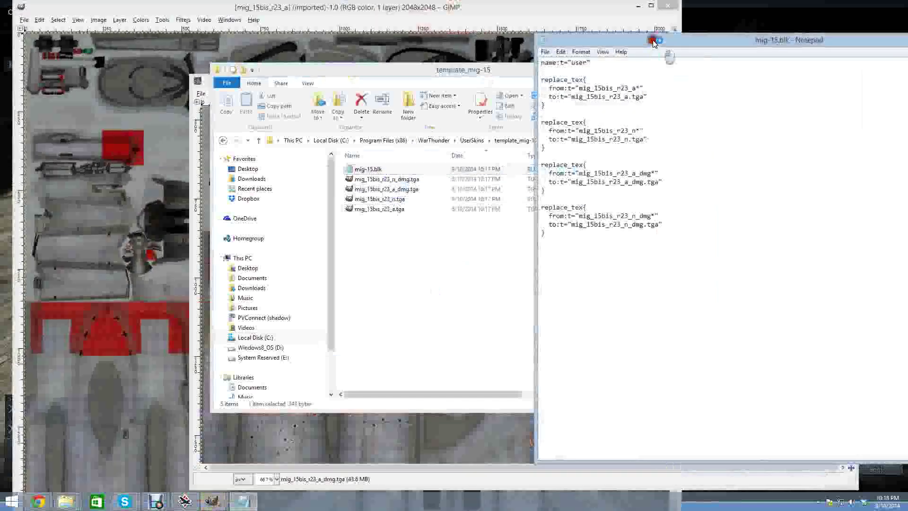
Bring GIMP's mig_15bis_r23_a_dmg texture forward, scroll through it, then close that image
drag(653, 40, 810, 95)
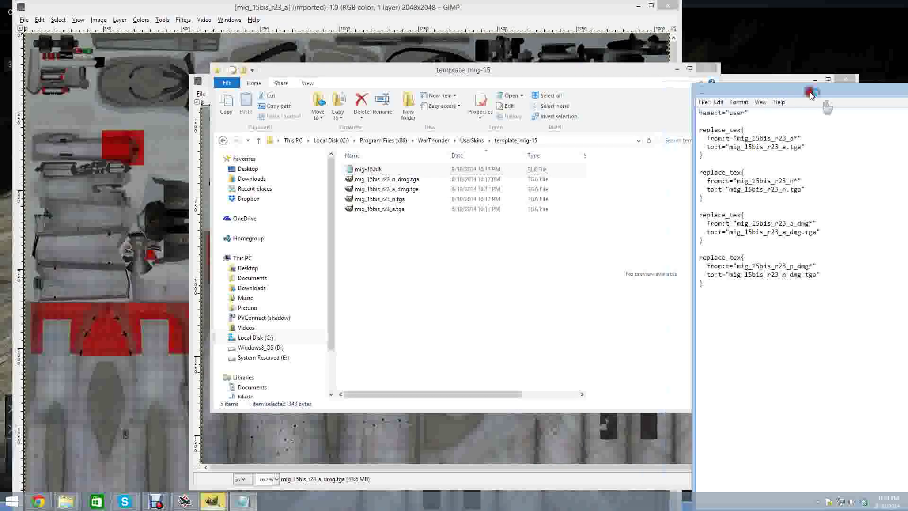
click(235, 7)
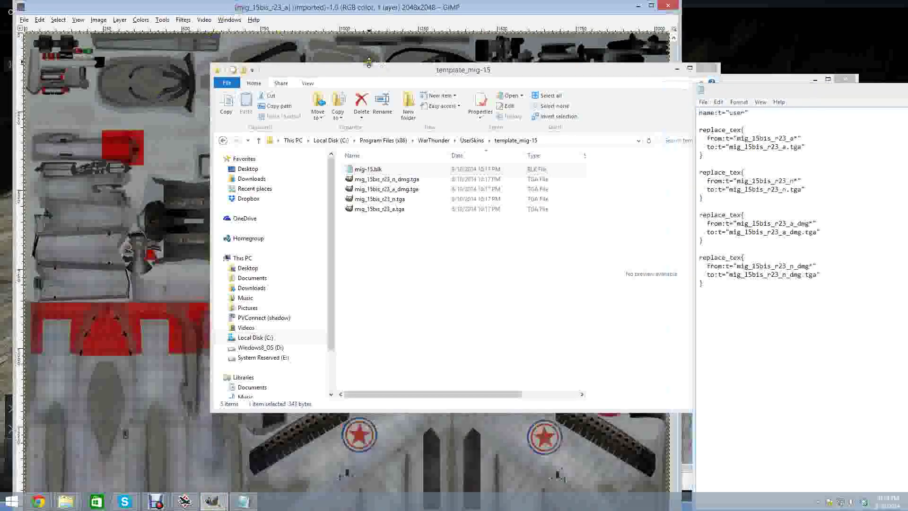
drag(369, 75, 729, 118)
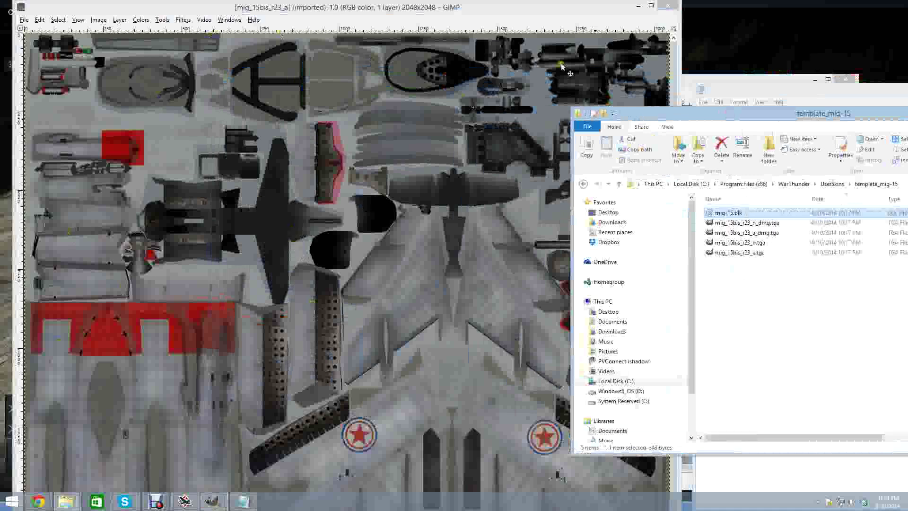
drag(624, 22, 388, 66)
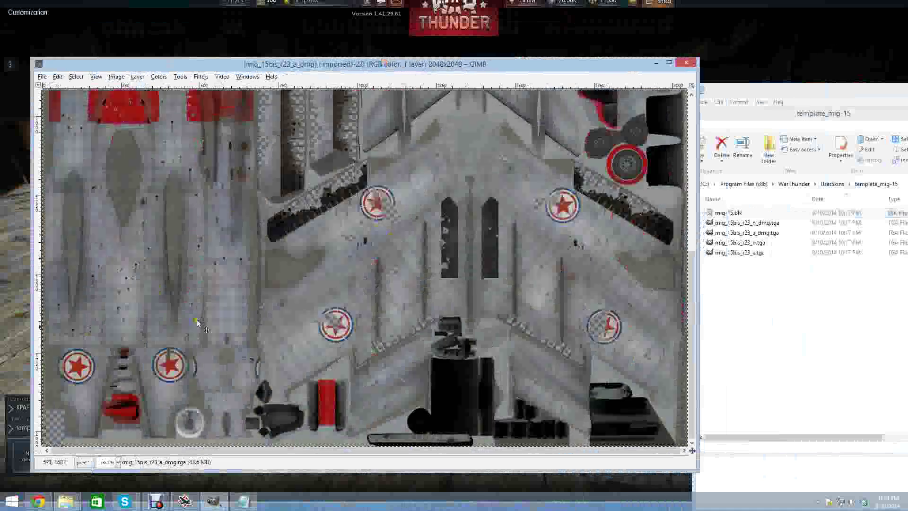
scroll(225, 337, up, 5)
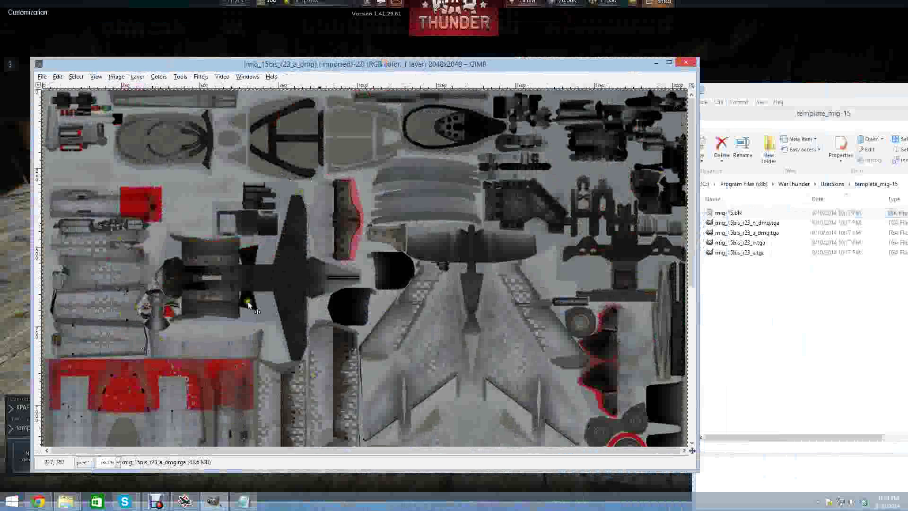
scroll(256, 374, down, 5)
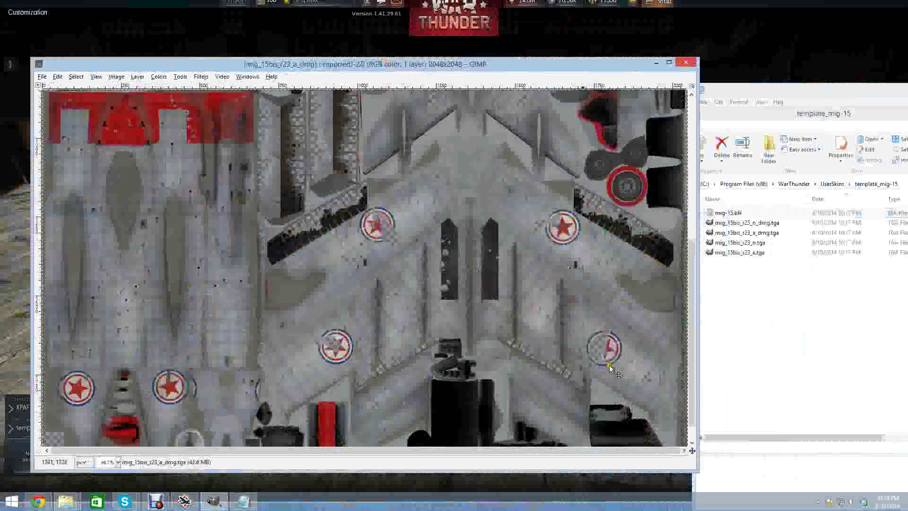
click(686, 62)
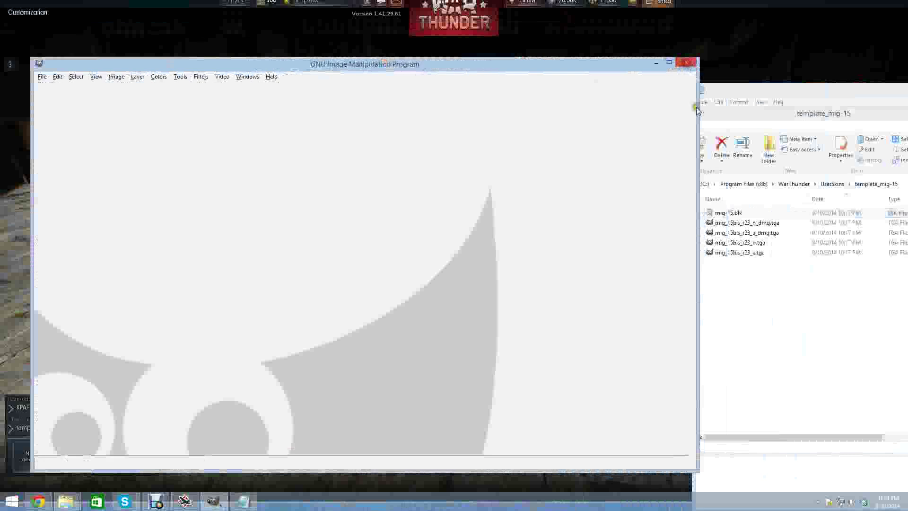
click(686, 62)
drag(749, 121, 226, 112)
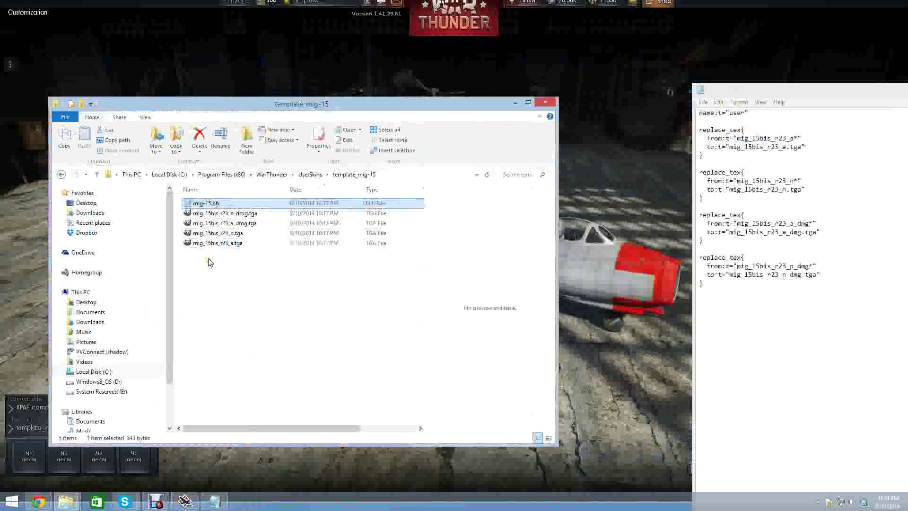
click(214, 234)
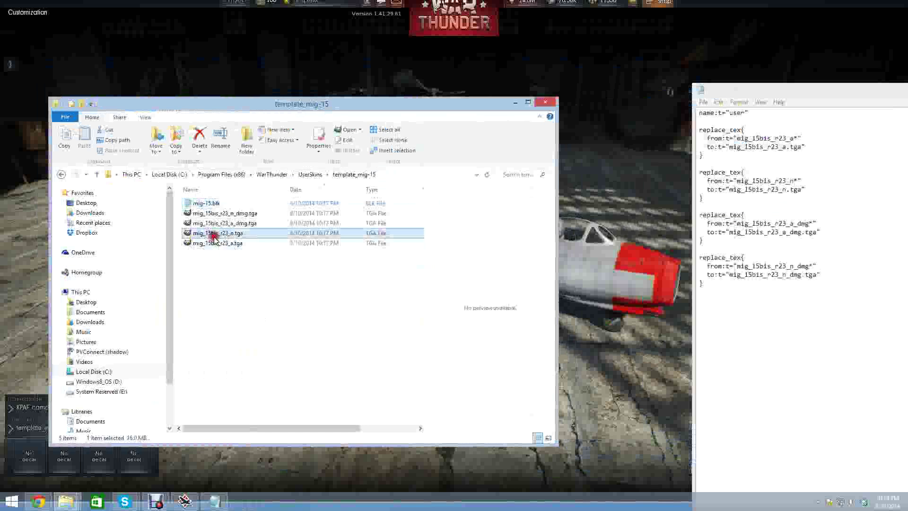
double_click(214, 235)
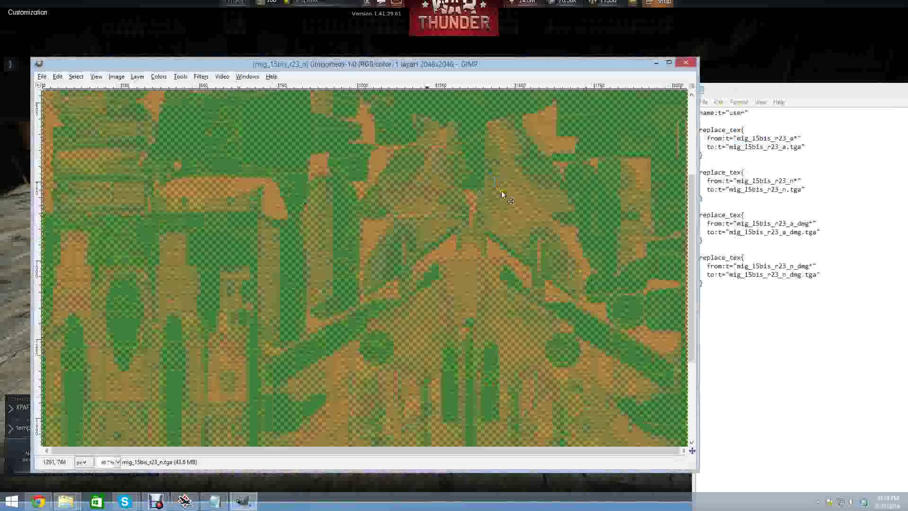
drag(679, 196, 708, 308)
scroll(345, 294, down, 5)
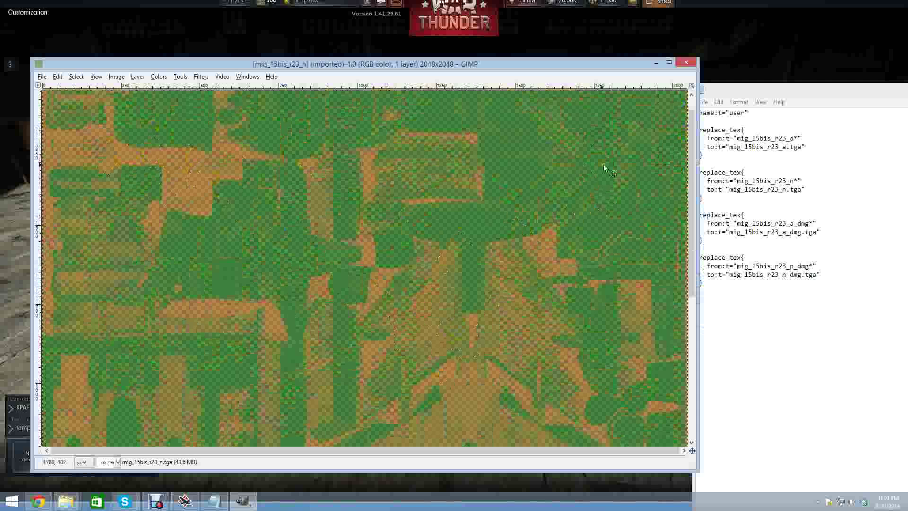
scroll(605, 168, down, 5)
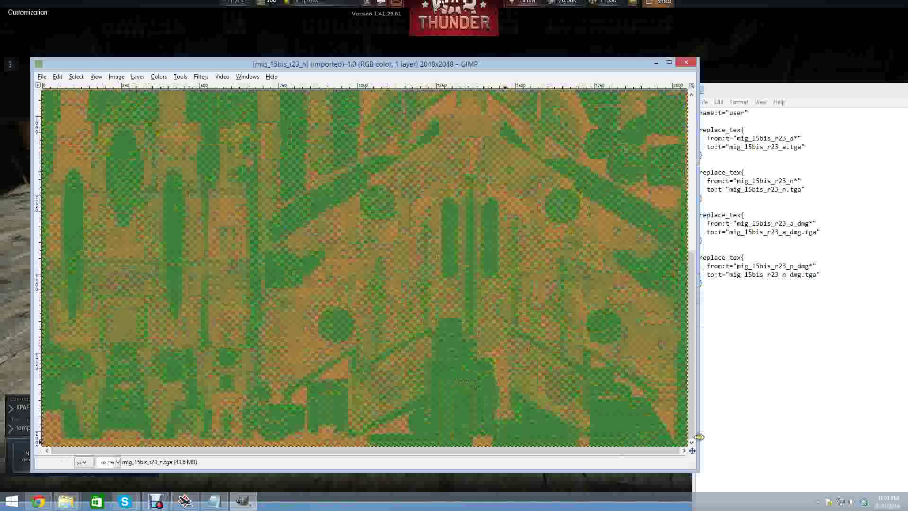
drag(699, 438, 770, 440)
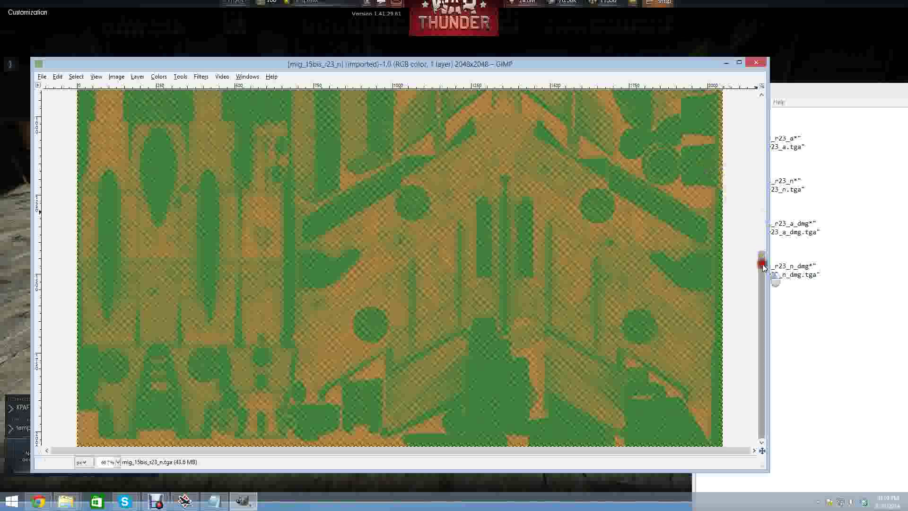
drag(763, 267, 760, 233)
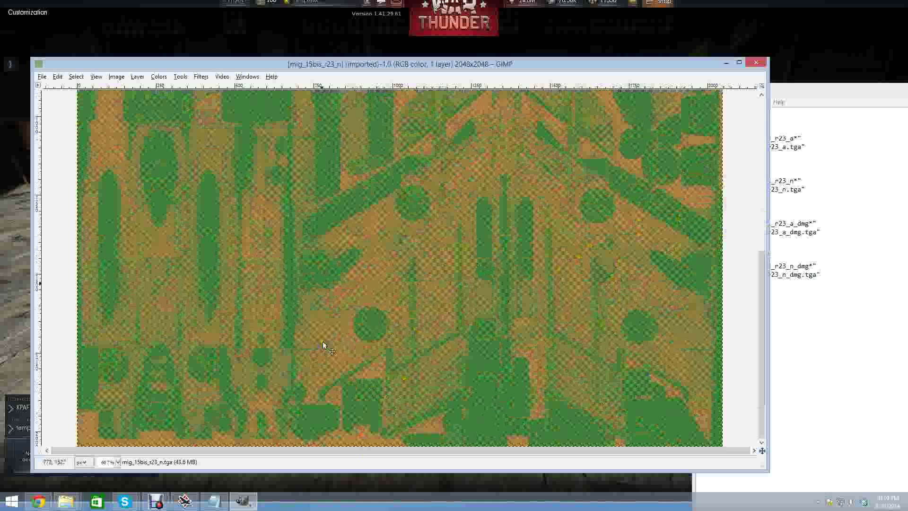
scroll(323, 343, up, 3)
scroll(234, 345, up, 3)
scroll(223, 327, down, 4)
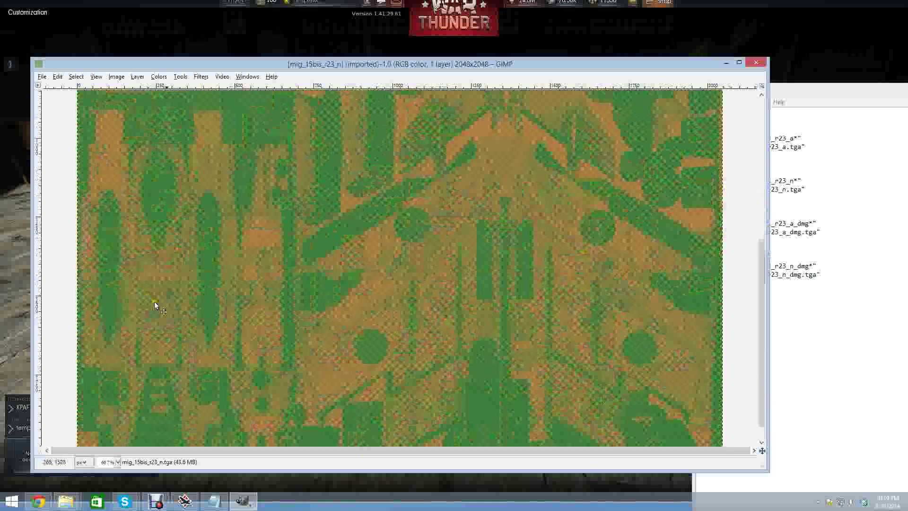
scroll(170, 293, down, 2)
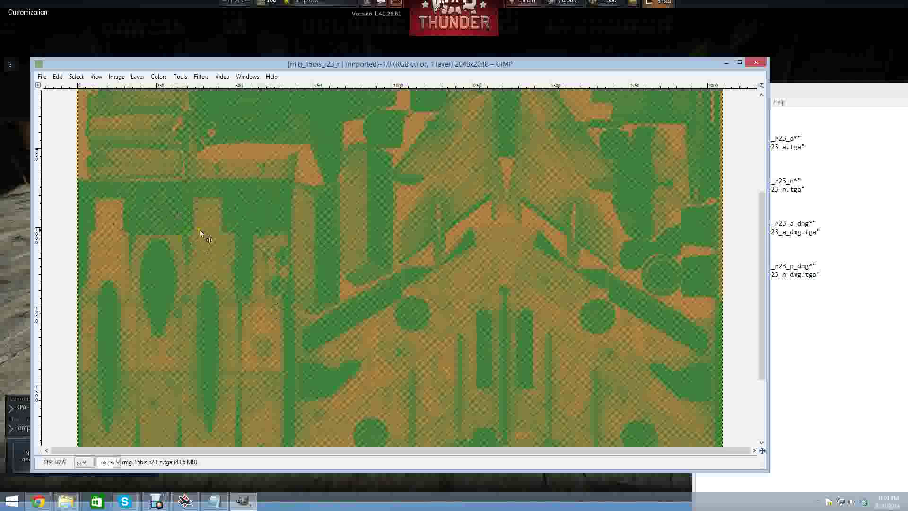
scroll(511, 320, up, 10)
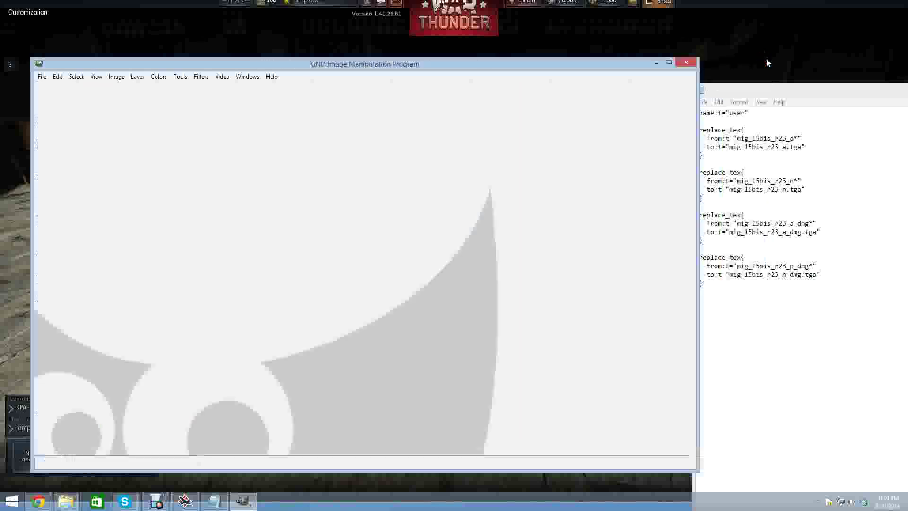
Close GIMP and pick through the mig_15bis_r23_n, mig_15bis_r23_a_dmg textures and mig-15.blk in the folder
click(681, 69)
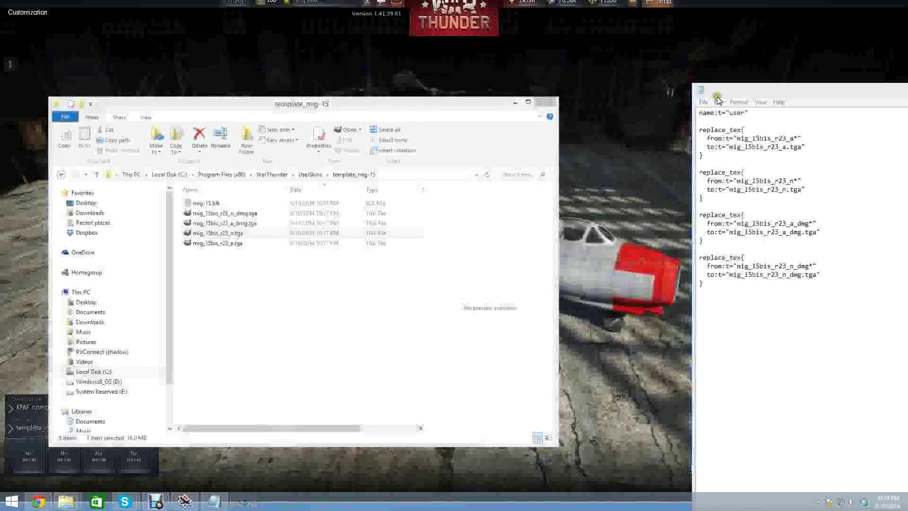
drag(744, 91, 568, 95)
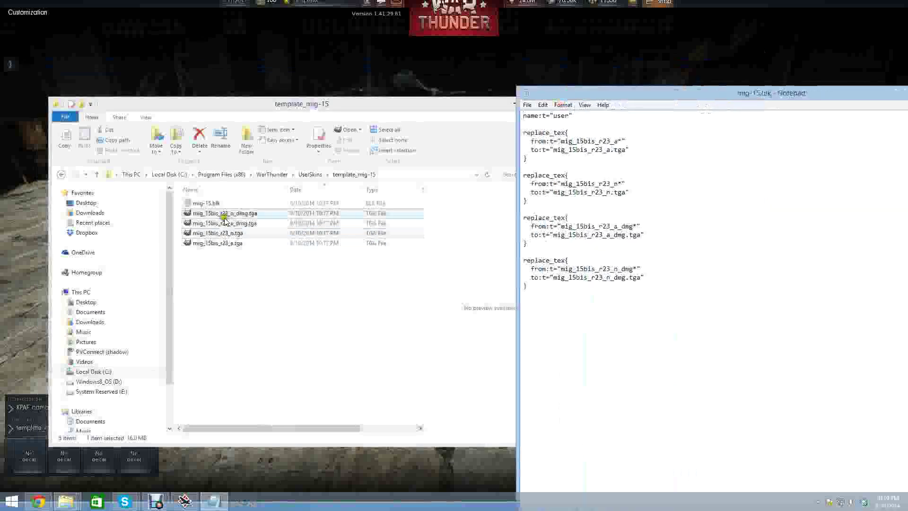
click(227, 233)
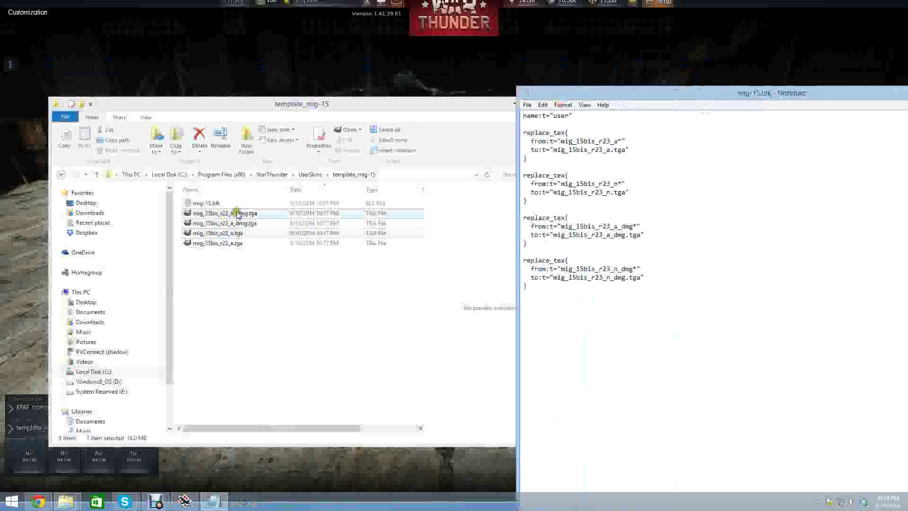
click(243, 223)
click(227, 234)
click(236, 223)
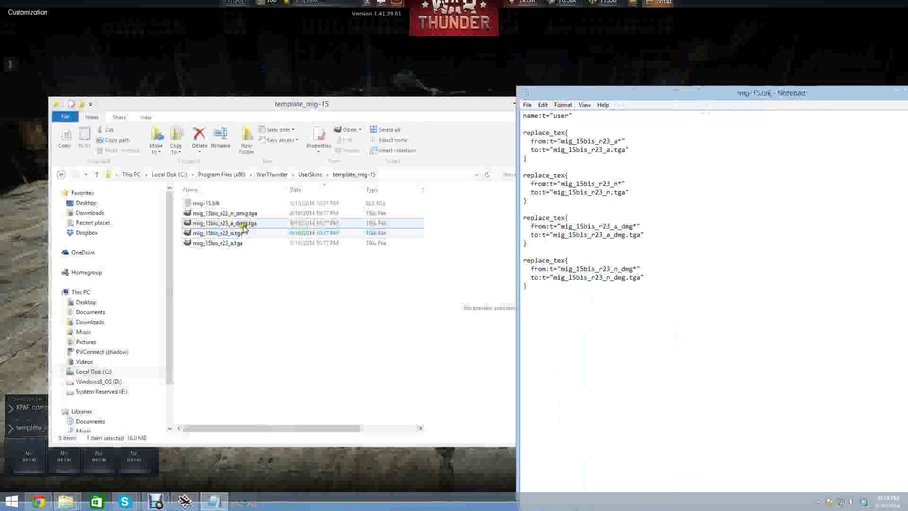
click(227, 233)
click(213, 213)
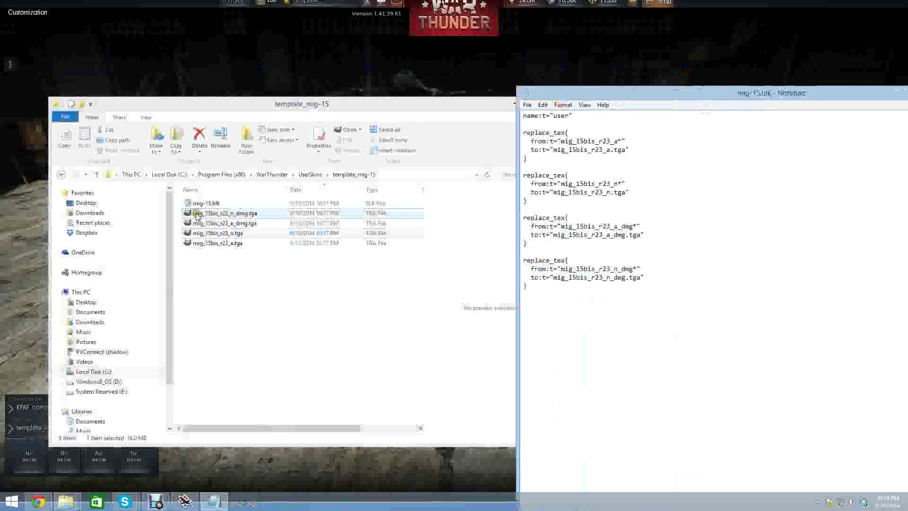
click(209, 205)
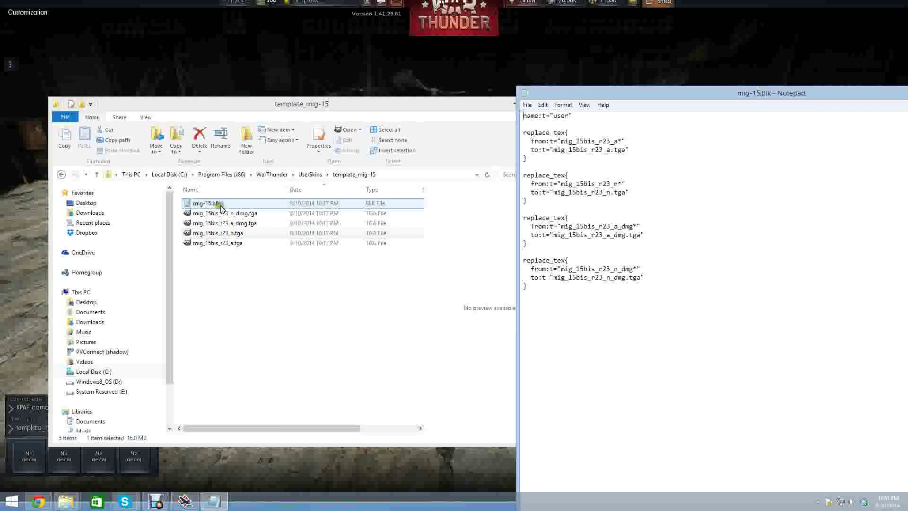
Bring Notepad's mig-15.blk forward and drag it off the right edge of the screen
click(526, 128)
drag(568, 94, 517, 96)
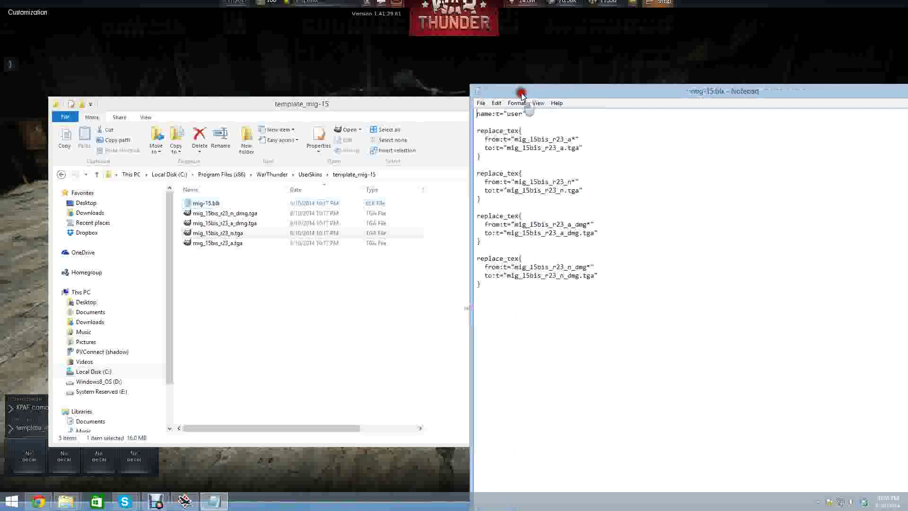
drag(521, 91, 907, 114)
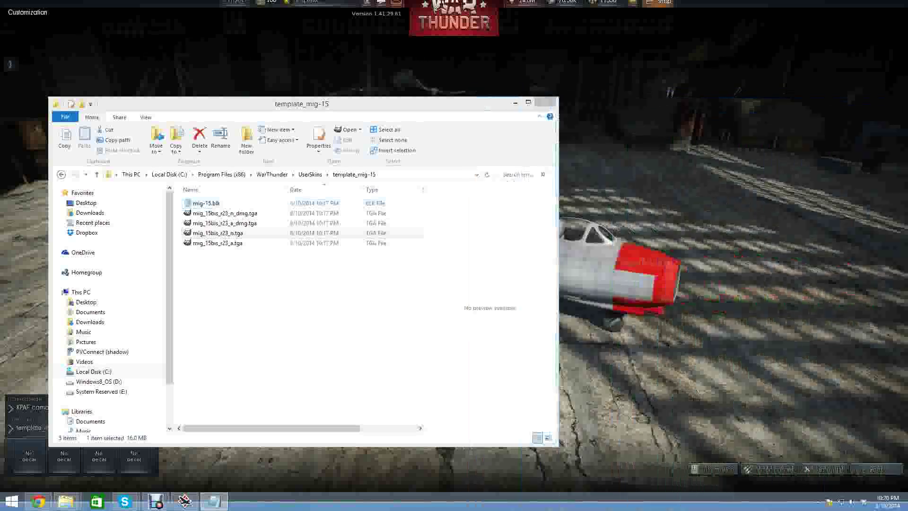
Add a new folder named black_diamond_mig_17 to the template_mig-15 file list
right_click(213, 274)
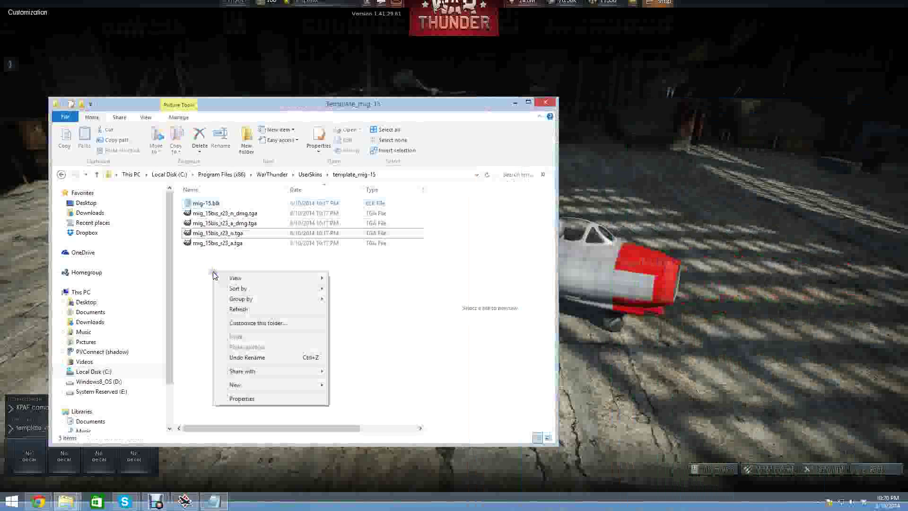
mouse_move(267, 385)
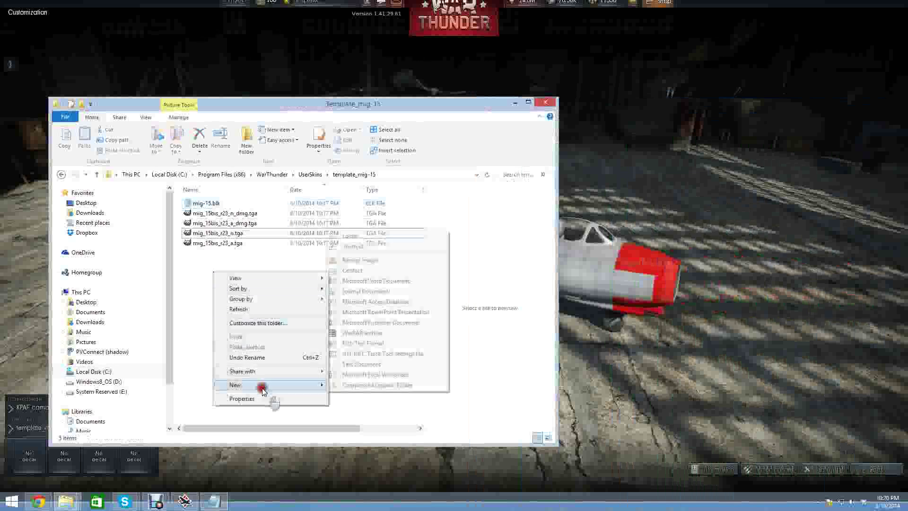
click(373, 236)
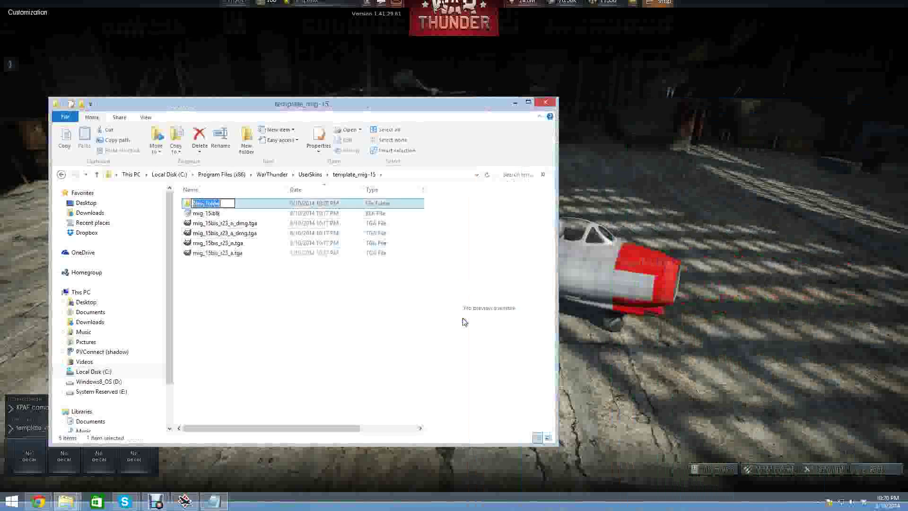
text(black_diamond_mig_17)
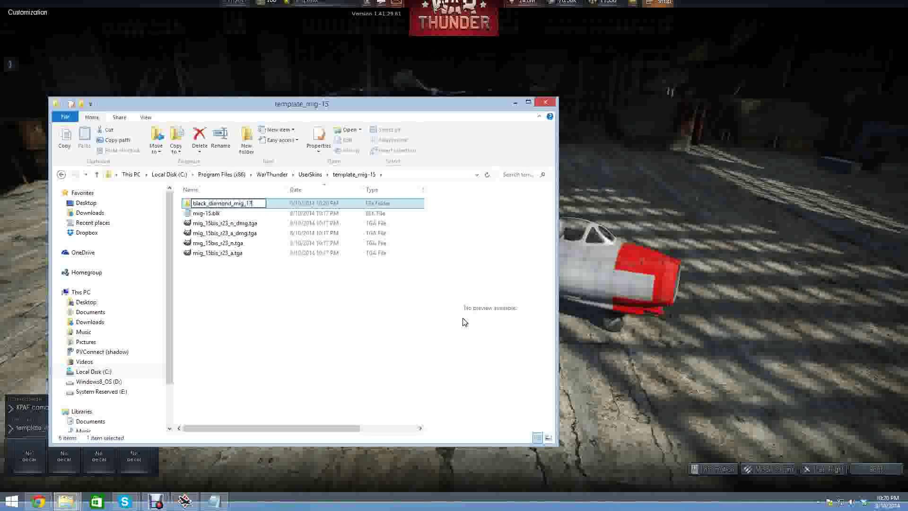
key(Return)
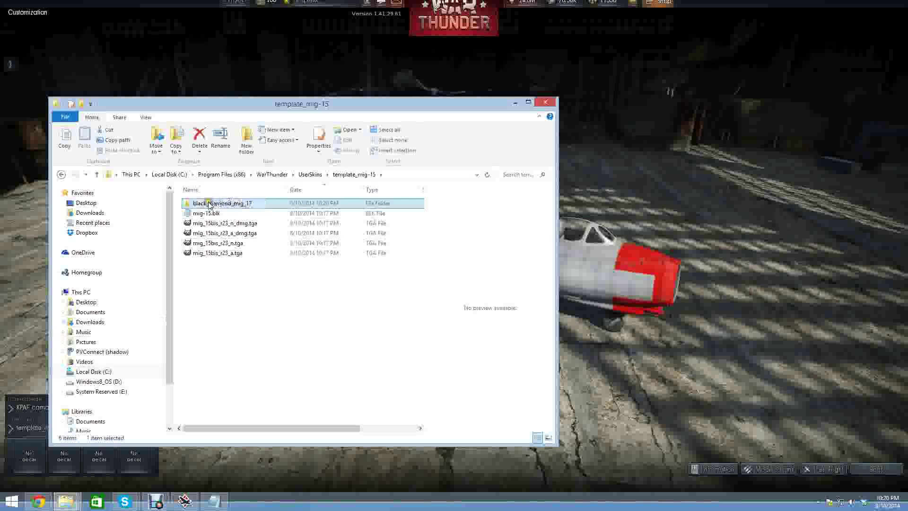
drag(208, 203, 193, 298)
drag(214, 267, 207, 207)
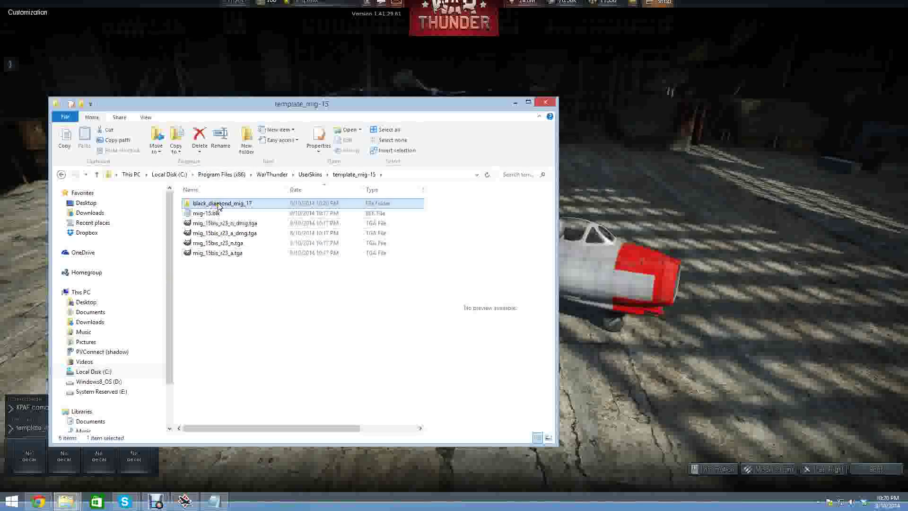
drag(218, 206, 196, 204)
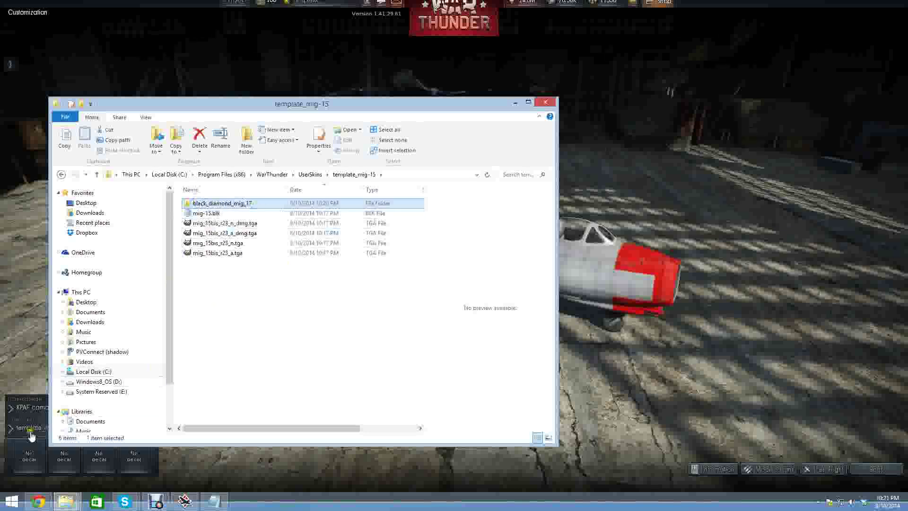
Open black_diamond_mig_17 and drag all nine skin files from the zip window into it
double_click(198, 207)
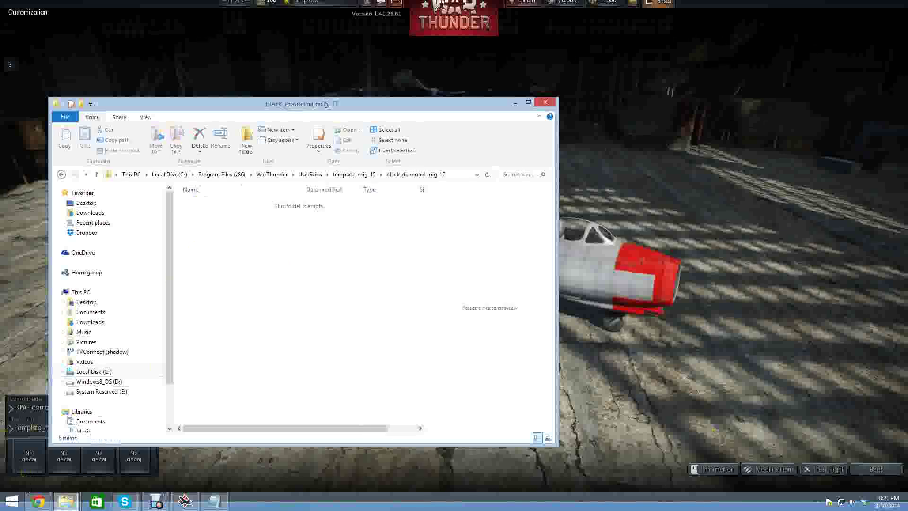
key(alt+Tab)
drag(780, 97, 727, 129)
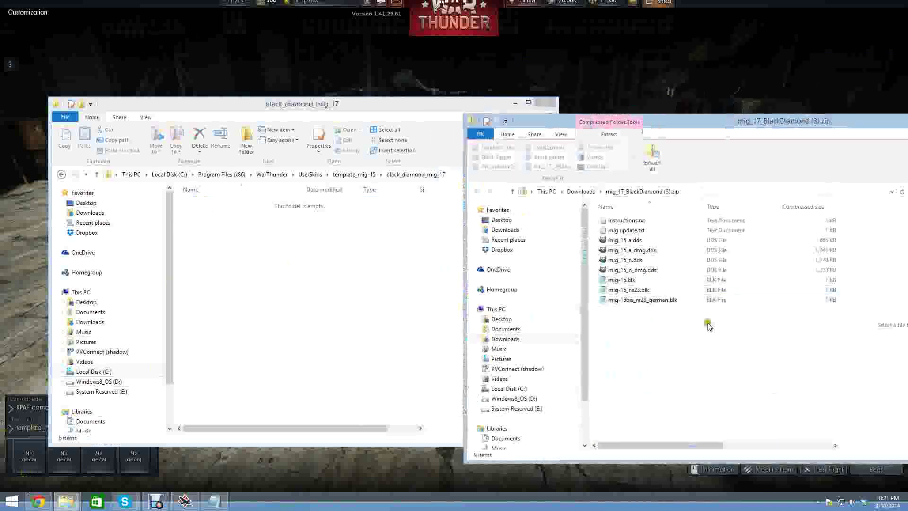
click(648, 347)
drag(680, 395, 572, 207)
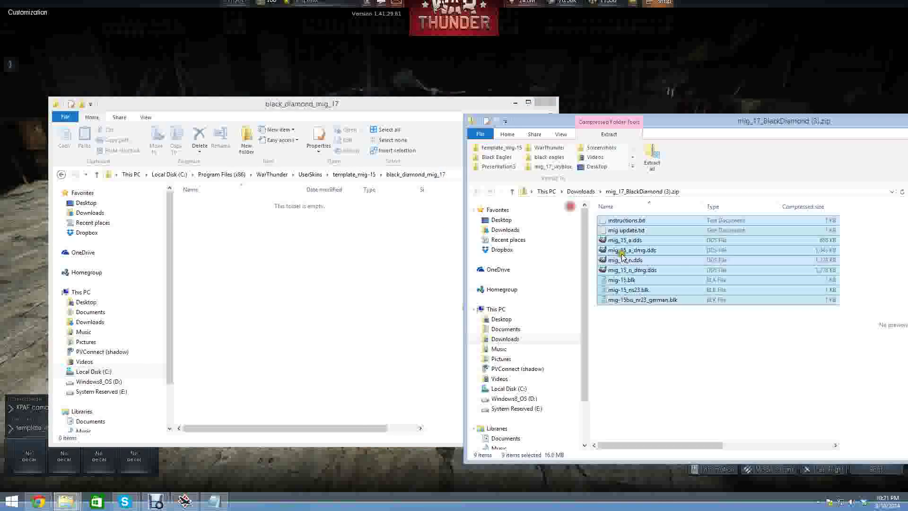
drag(625, 260, 284, 279)
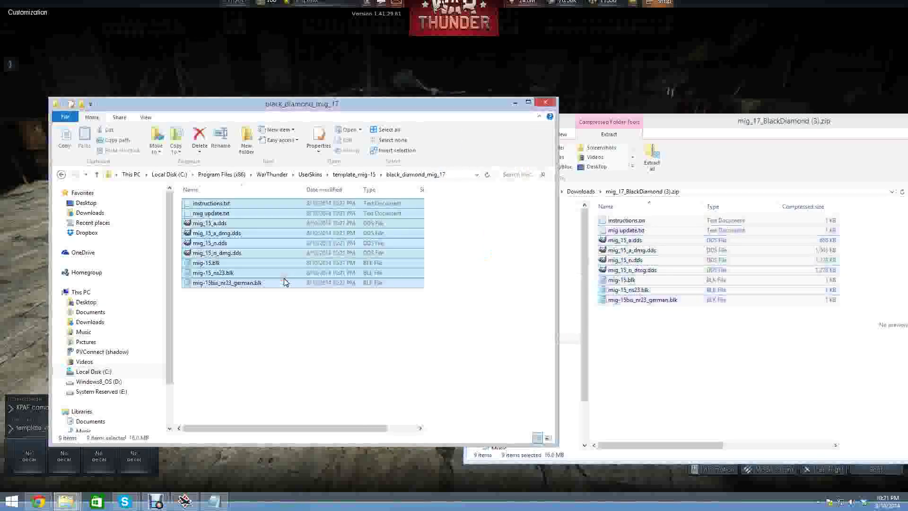
Preview the copied textures mig_15_a.dds, mig_15_a_dmg.dds, mig_15_n.dds and mig_15_n_dmg.dds
click(221, 245)
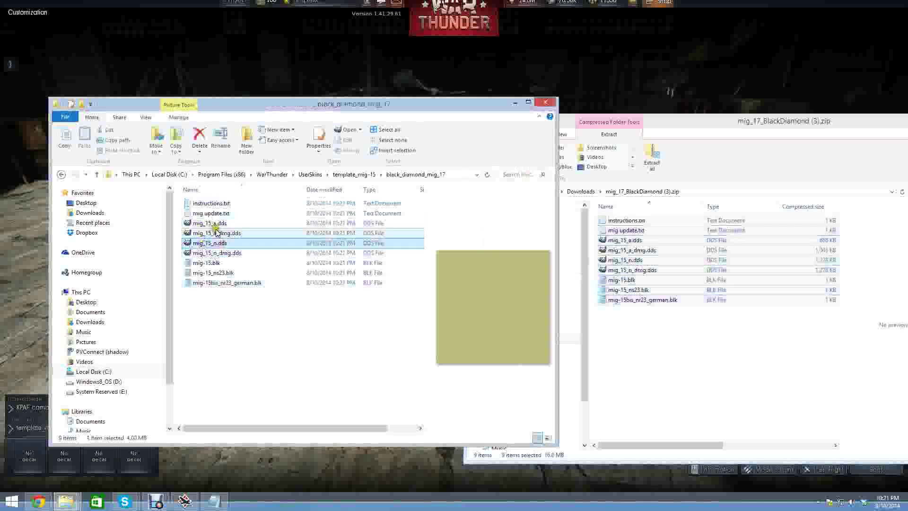
click(208, 223)
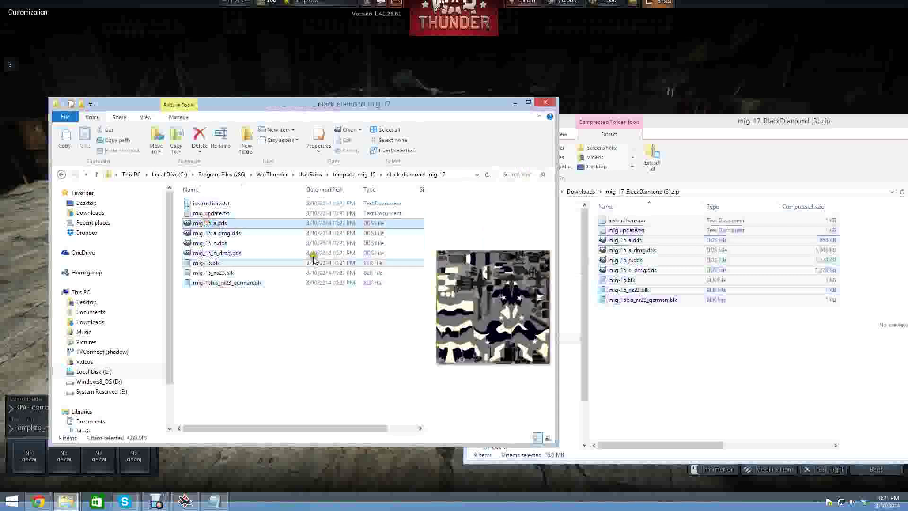
click(234, 235)
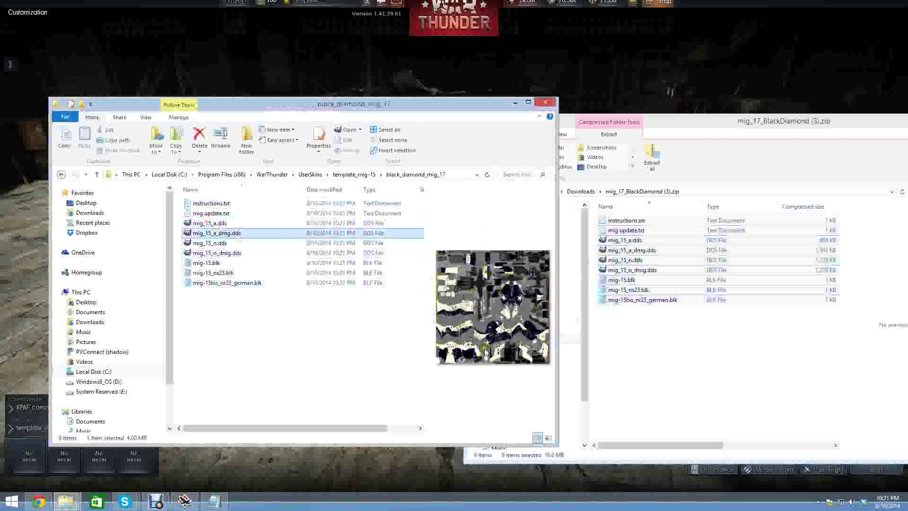
click(197, 244)
click(199, 254)
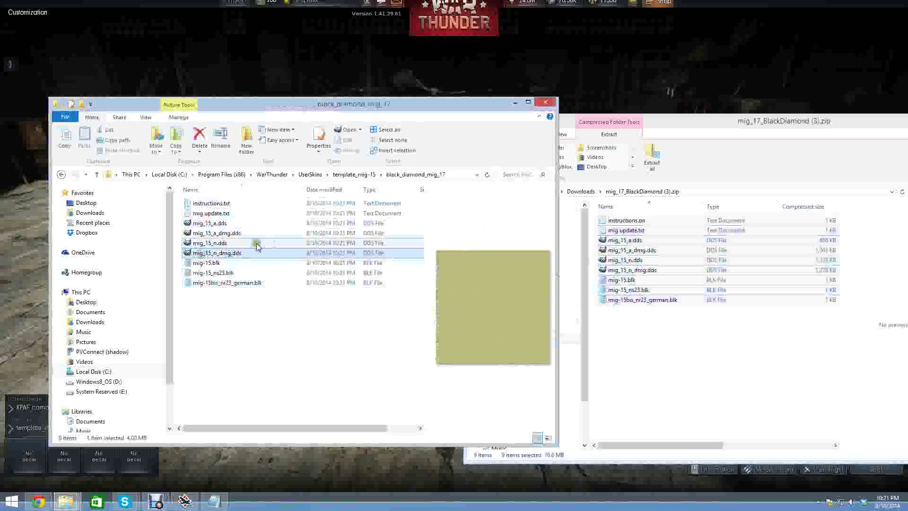
click(274, 244)
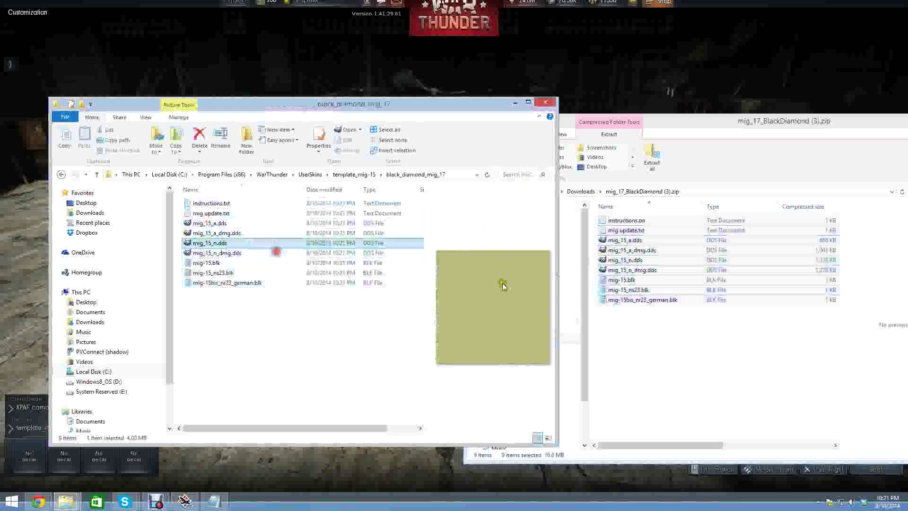
click(216, 233)
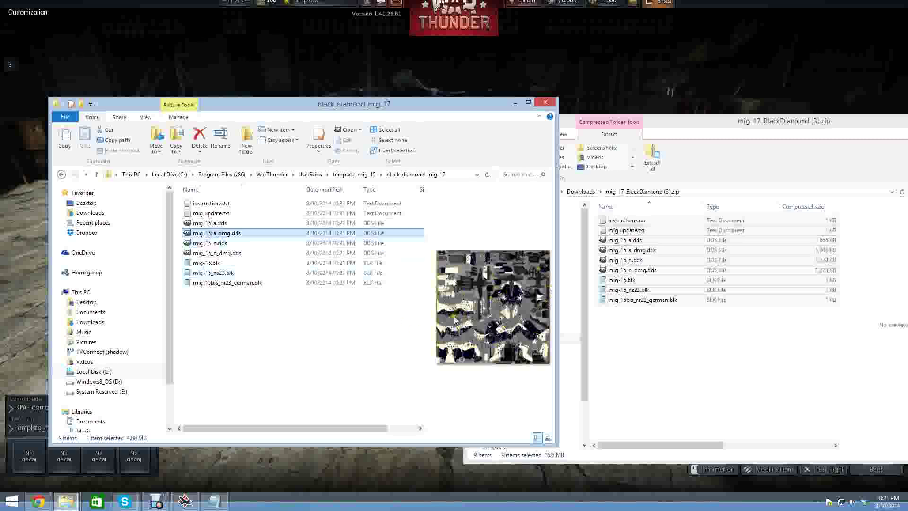
Compare the file sizes of mig-15.blk, mig-15_ns23.blk and mig-15bis_nr23_german.blk
drag(203, 232, 210, 274)
click(210, 274)
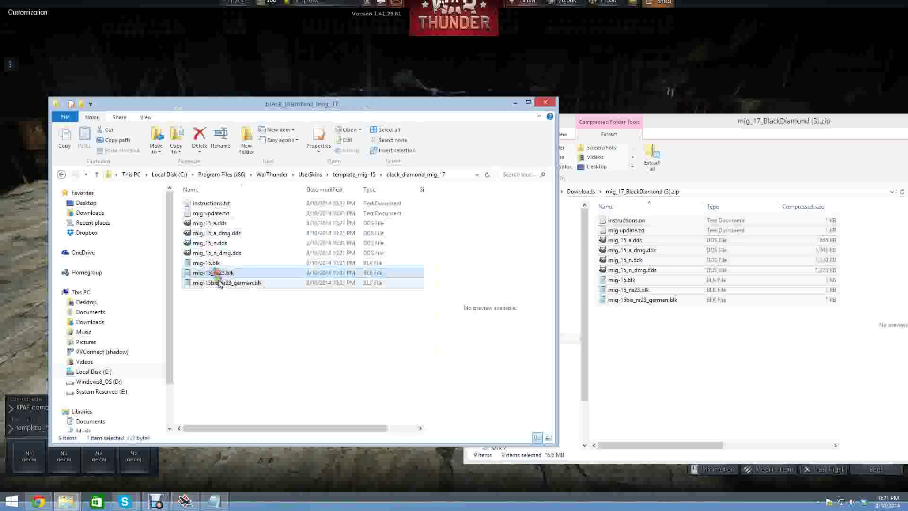
click(208, 263)
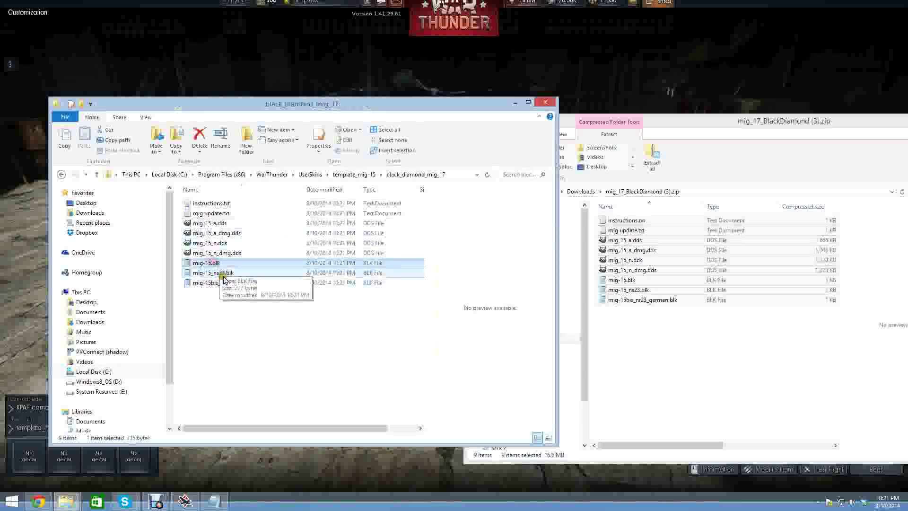
click(225, 273)
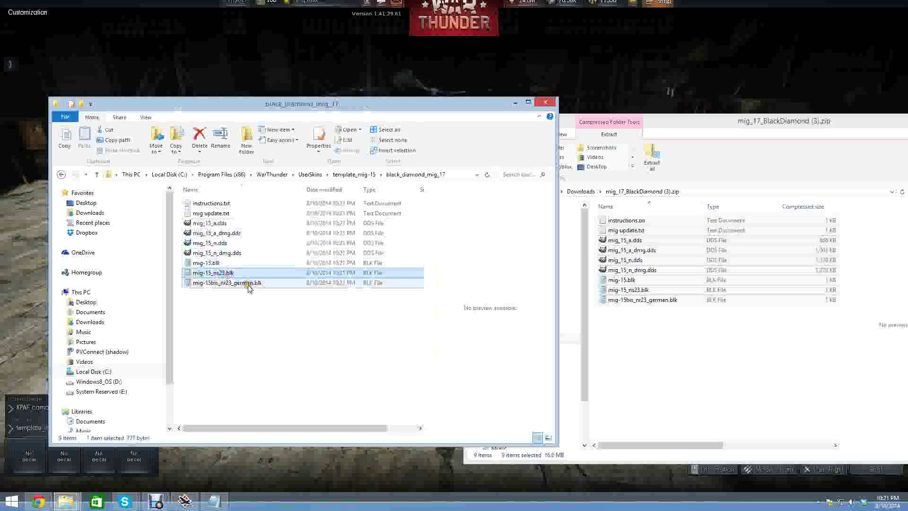
click(274, 282)
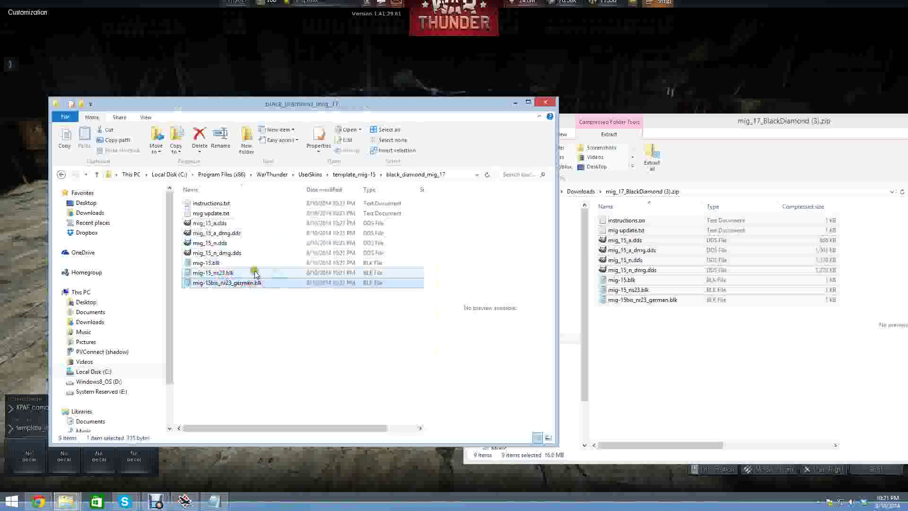
click(207, 263)
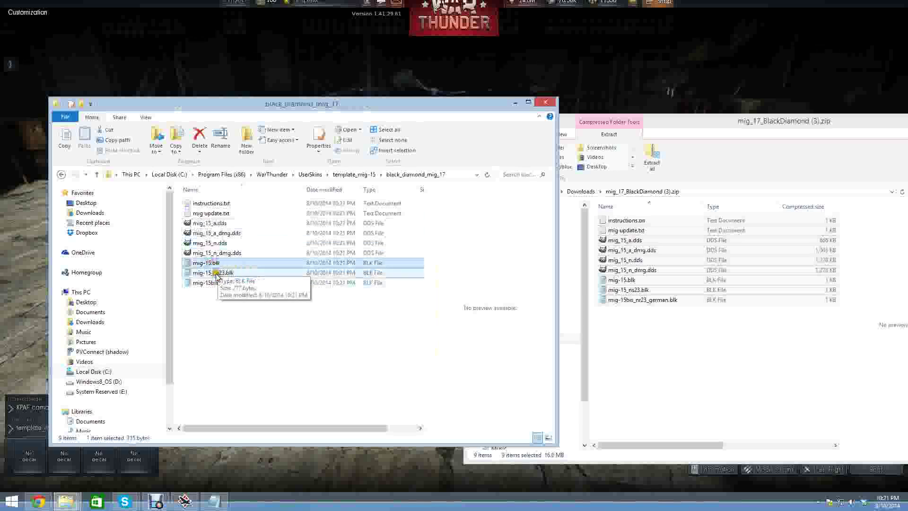
click(222, 273)
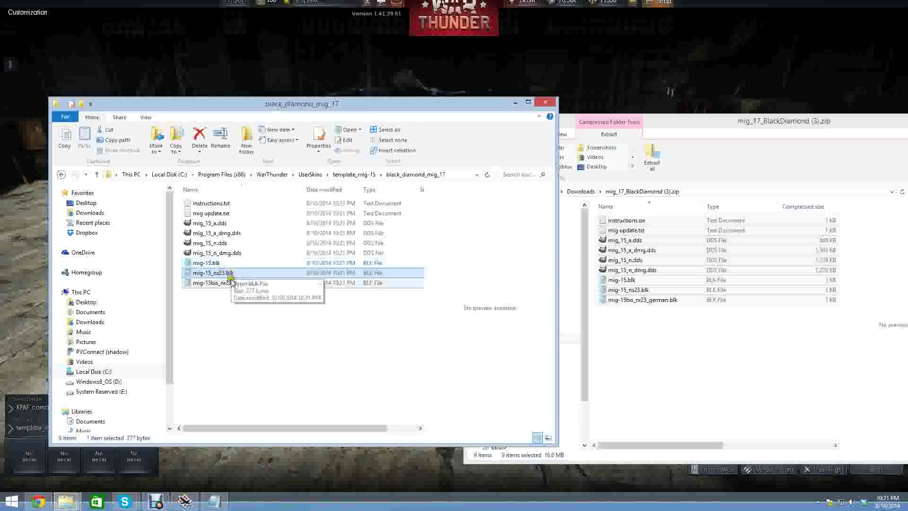
click(229, 282)
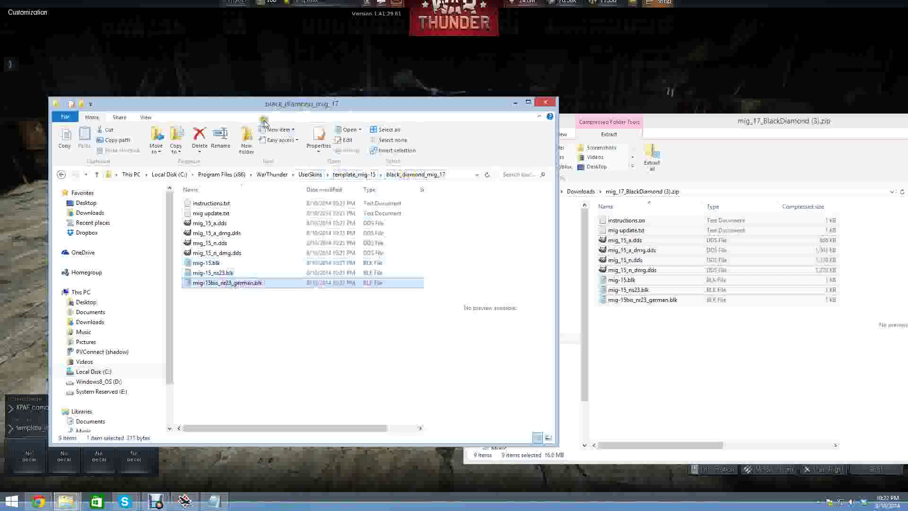
Clear the Explorer windows away, reload the aircraft and apply the black diamond user skin to the MiG-15
drag(236, 105, 907, 47)
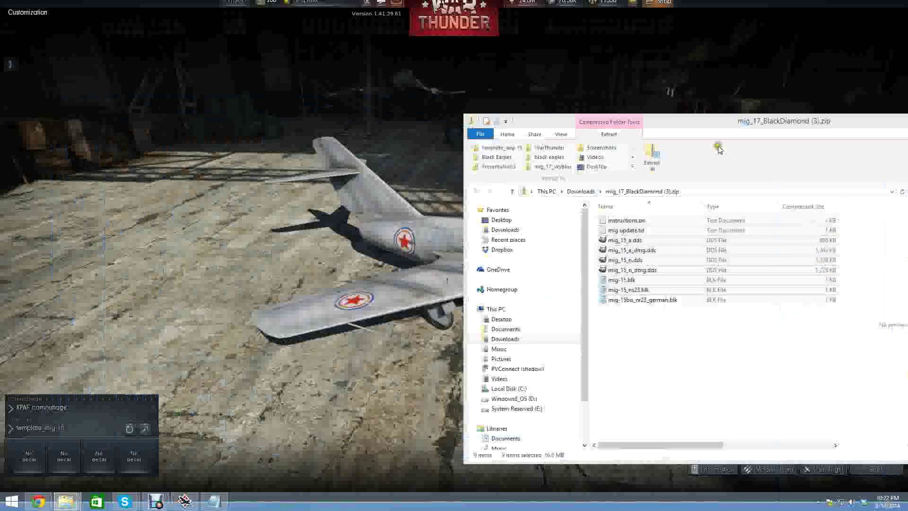
drag(687, 118, 907, 116)
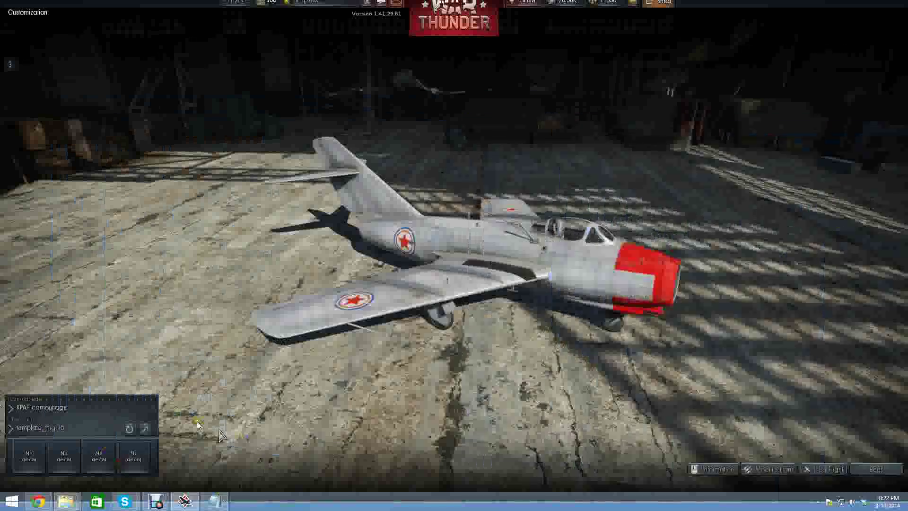
mouse_move(72, 431)
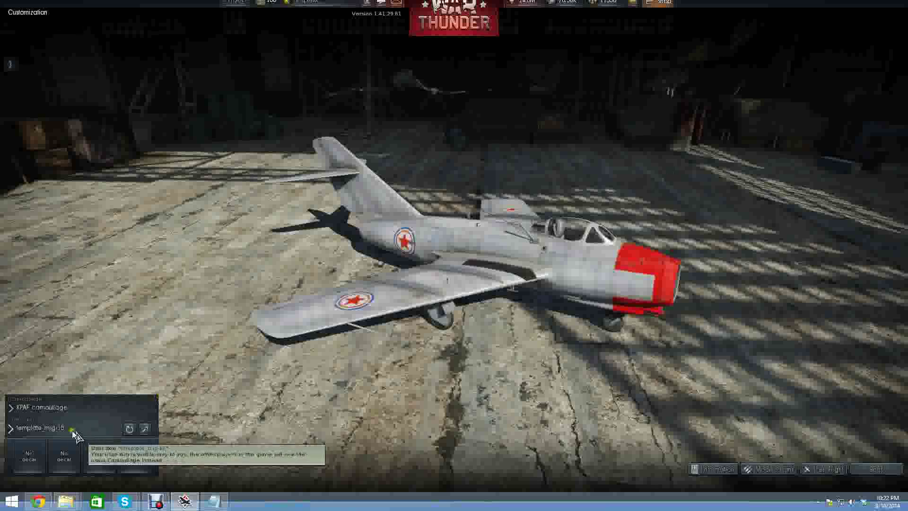
click(134, 432)
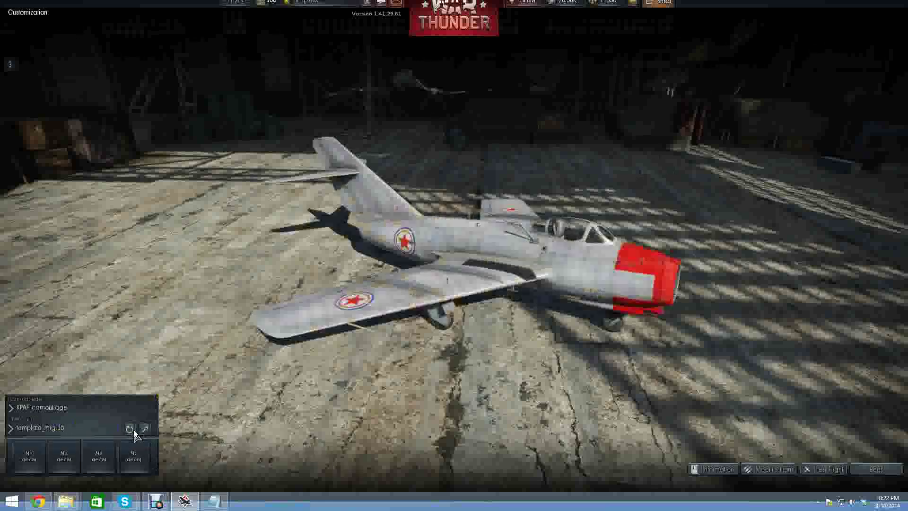
click(48, 429)
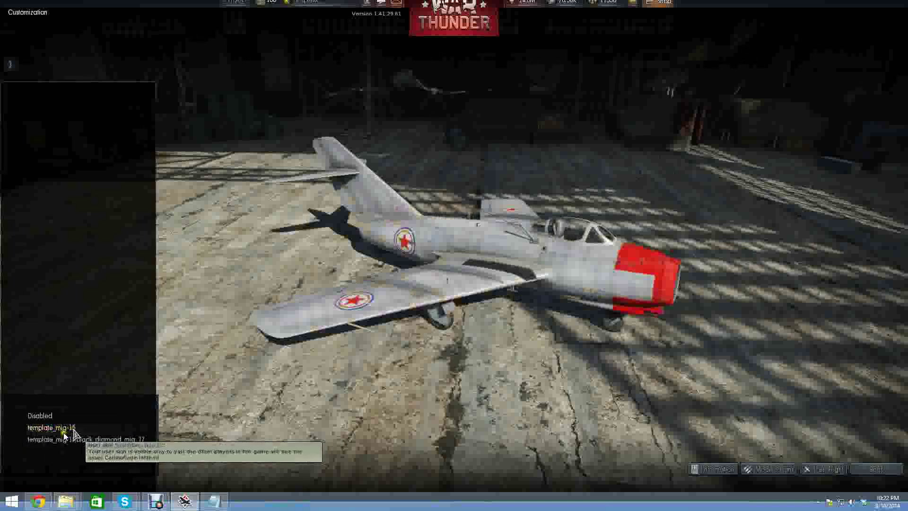
click(61, 440)
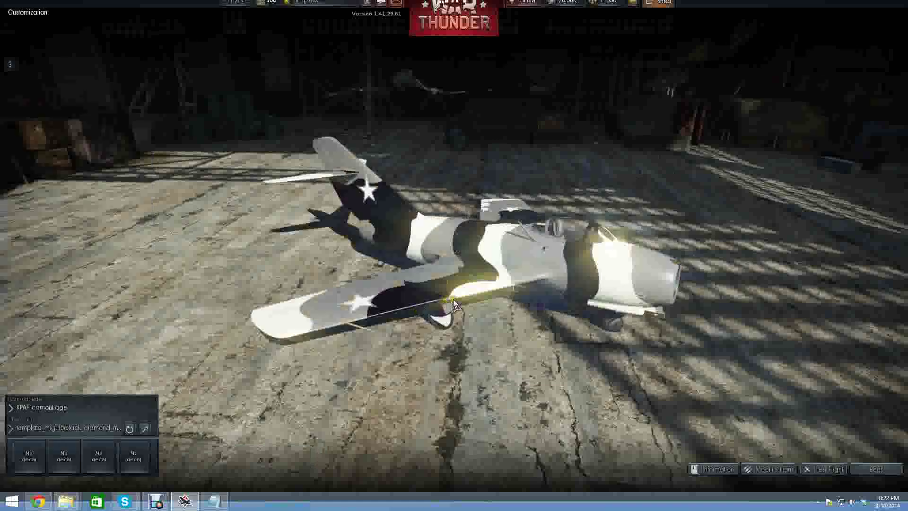
Orbit around the skinned MiG-15, then place Notepad's mig-15.blk beside the hangar view
drag(142, 393, 709, 393)
drag(833, 418, 428, 345)
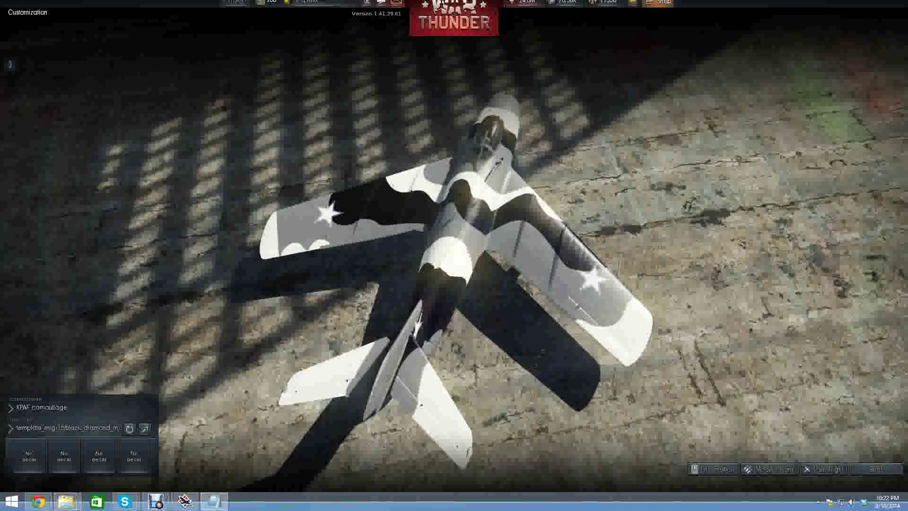
click(215, 502)
drag(743, 170, 798, 74)
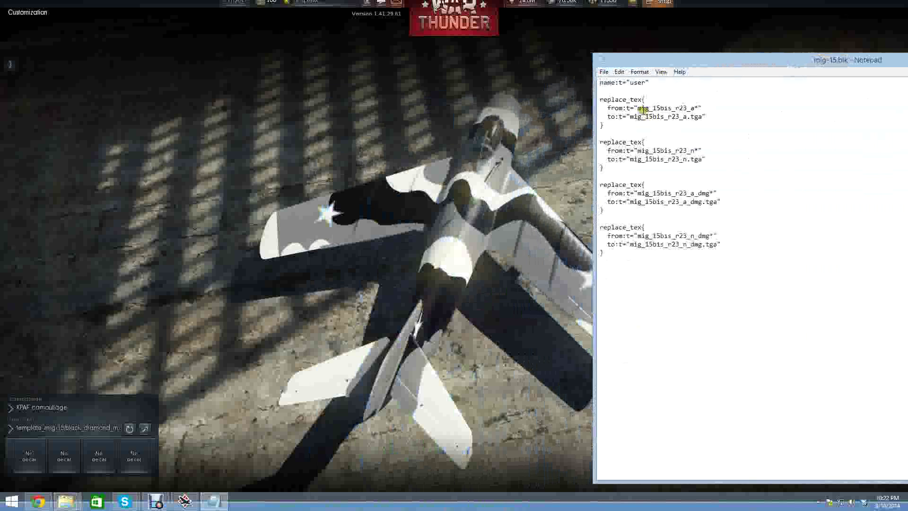
Inspect the first replace_tex block in mig-15.blk, which maps to mig_15bis_r23_a.tga
drag(638, 108, 697, 108)
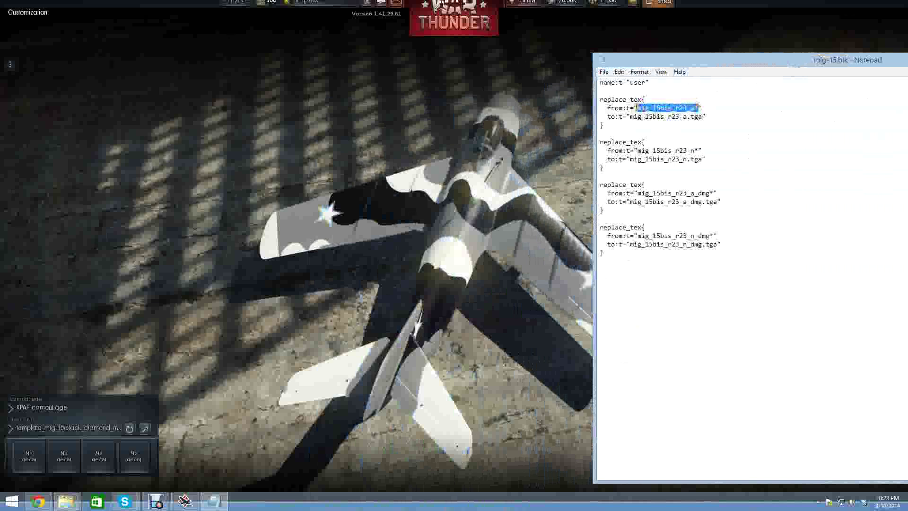
drag(678, 60, 662, 54)
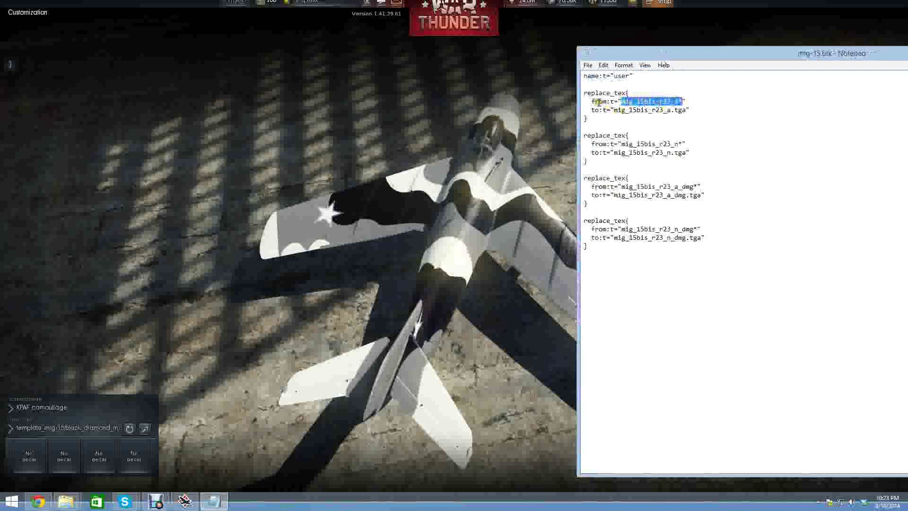
drag(592, 102, 685, 100)
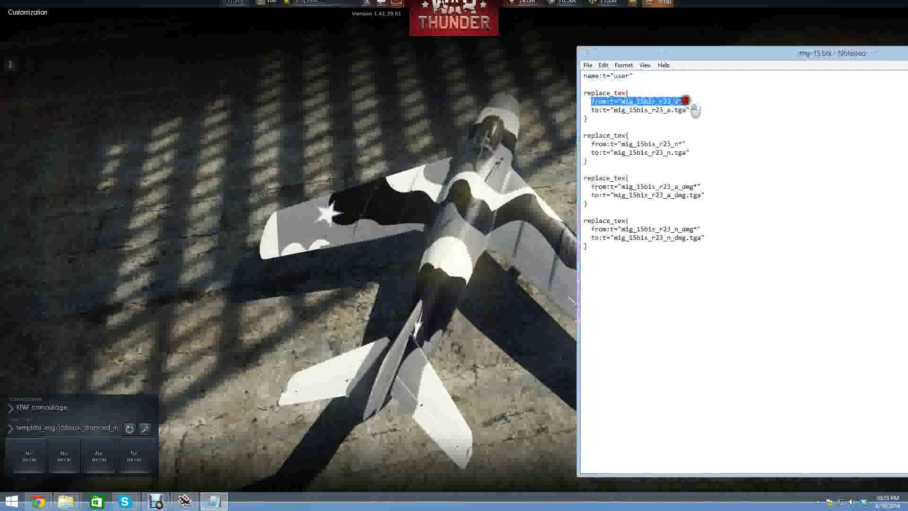
drag(592, 111, 690, 111)
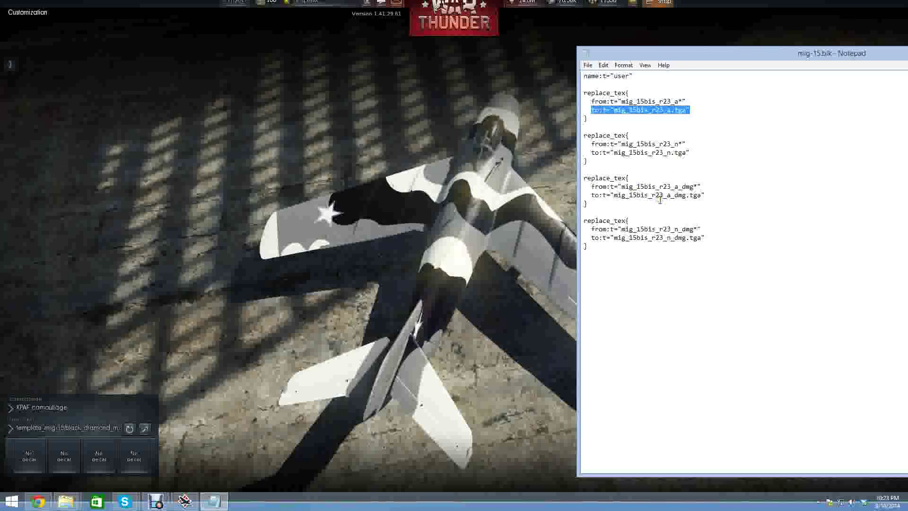
click(624, 111)
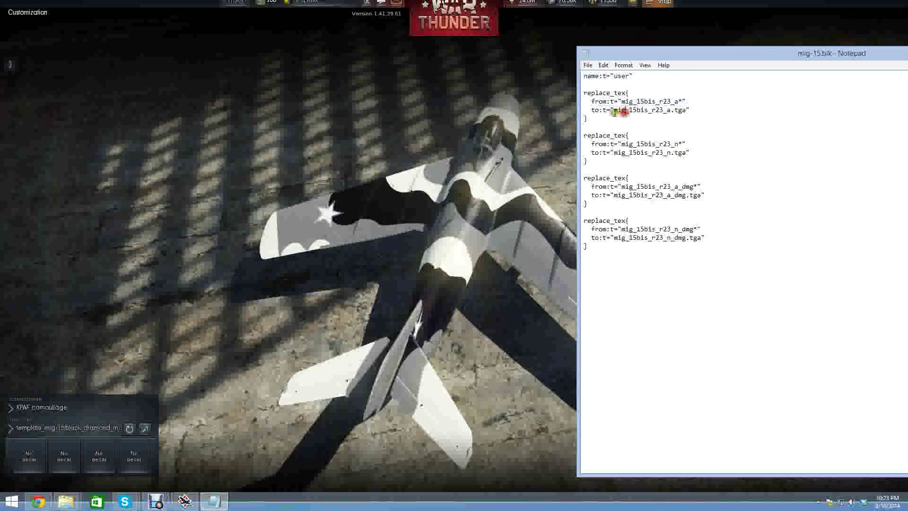
drag(613, 112, 686, 114)
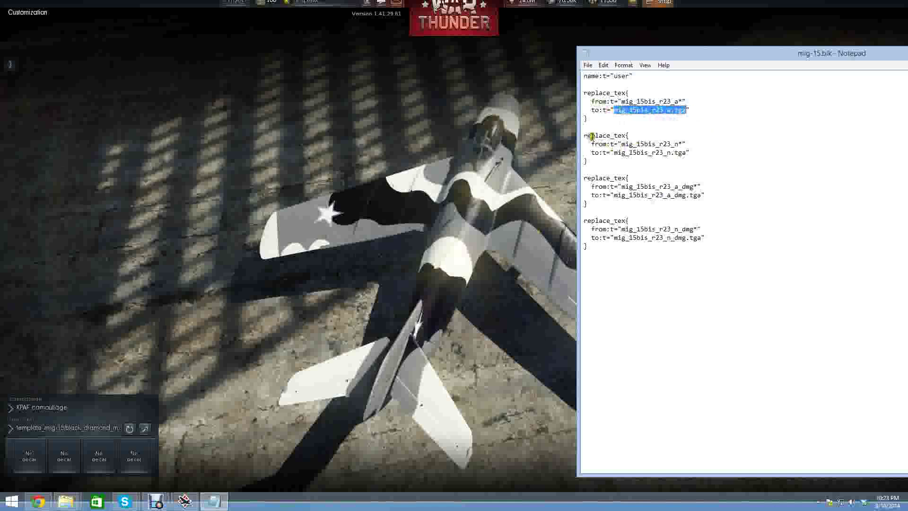
Check the mig_15bis_r23_n, mig_15bis_r23_a_dmg and fourth texture mappings, then close Notepad
drag(621, 145, 679, 146)
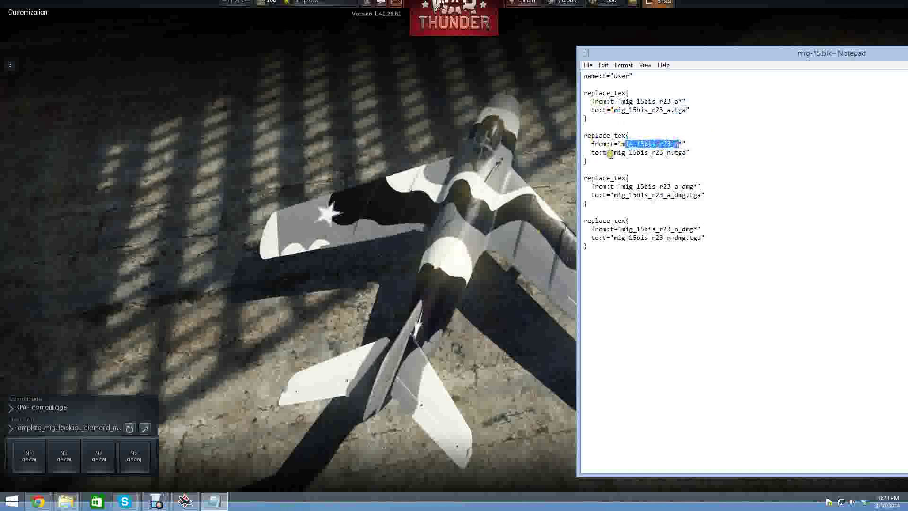
drag(613, 152, 691, 152)
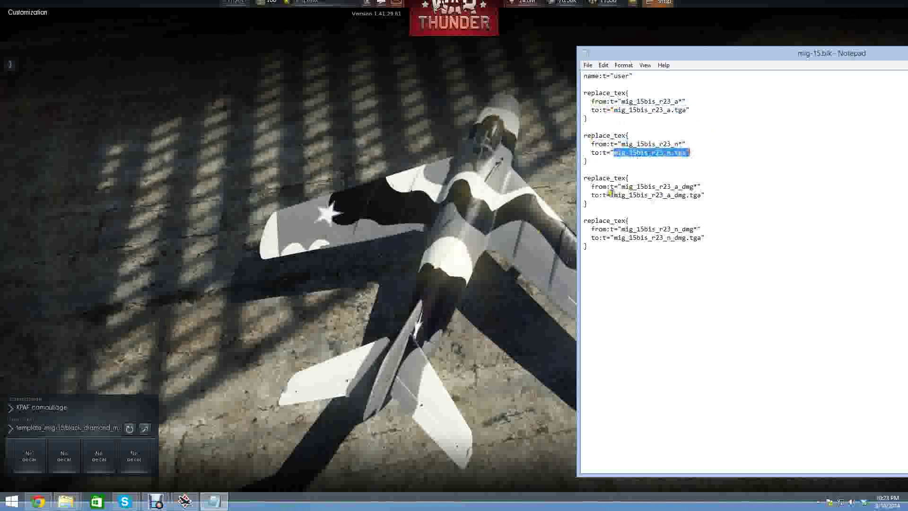
drag(622, 186, 697, 187)
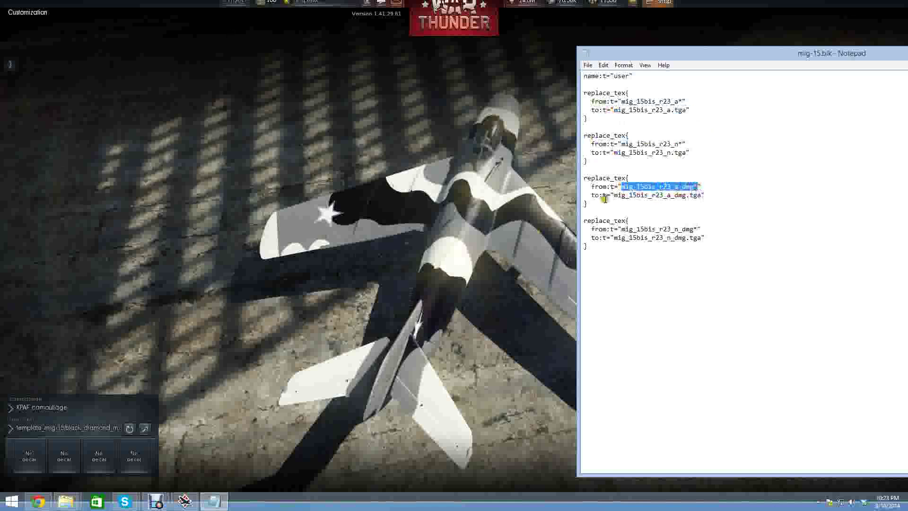
drag(613, 195, 705, 195)
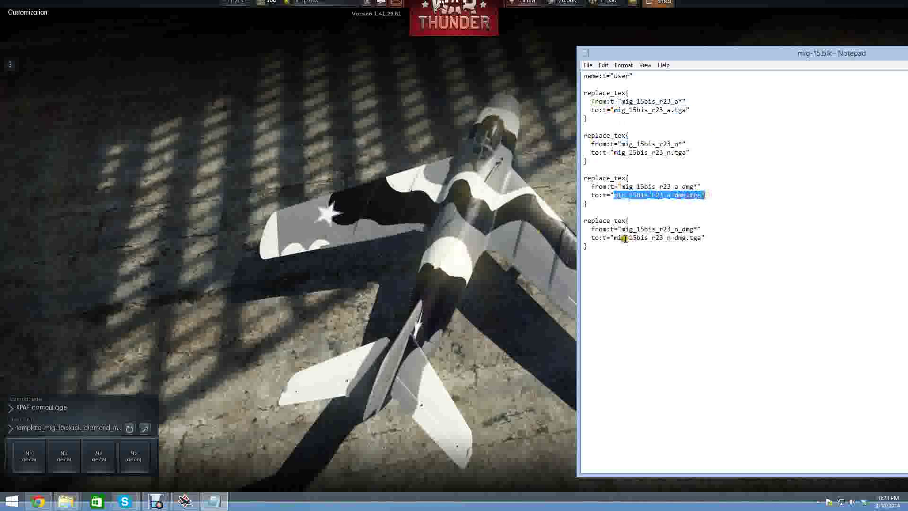
drag(622, 229, 711, 237)
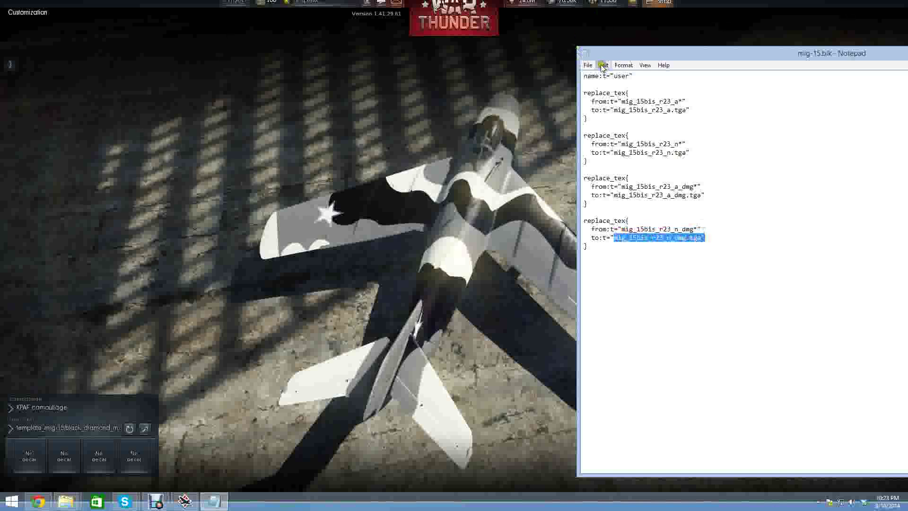
click(586, 56)
click(597, 146)
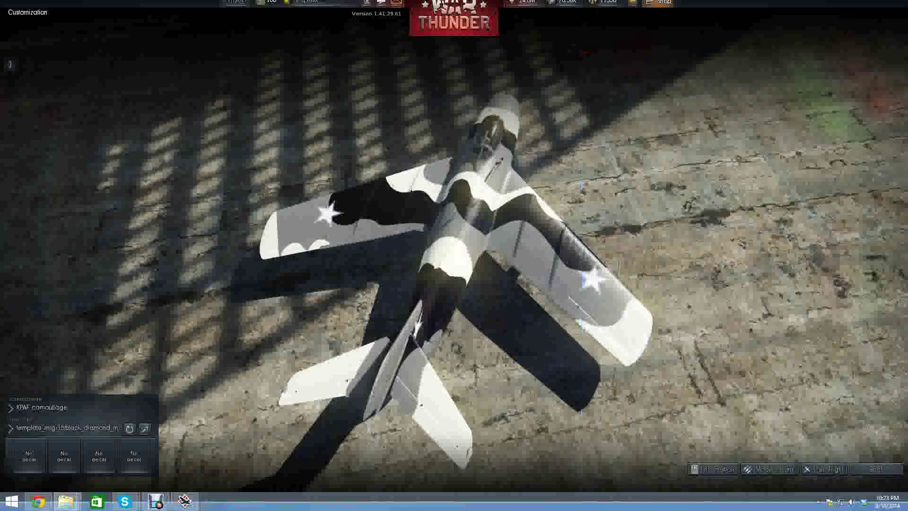
Open mig-15bis_nr23_german.blk from the zip, inspect its texture names, then close it
key(alt+Tab)
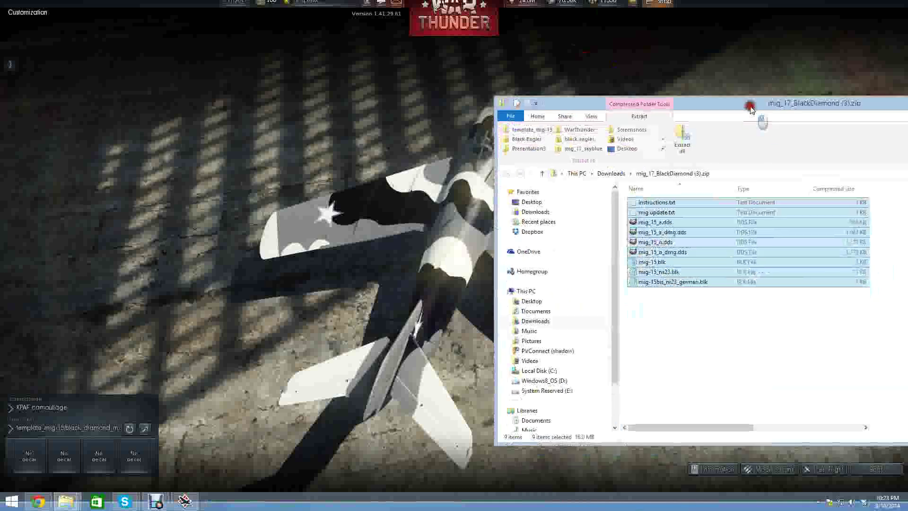
click(698, 283)
double_click(697, 283)
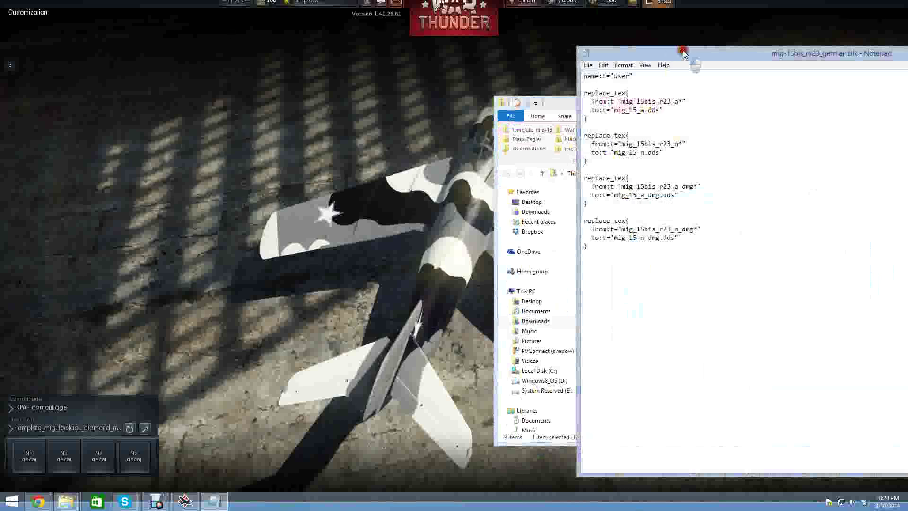
drag(683, 53, 649, 52)
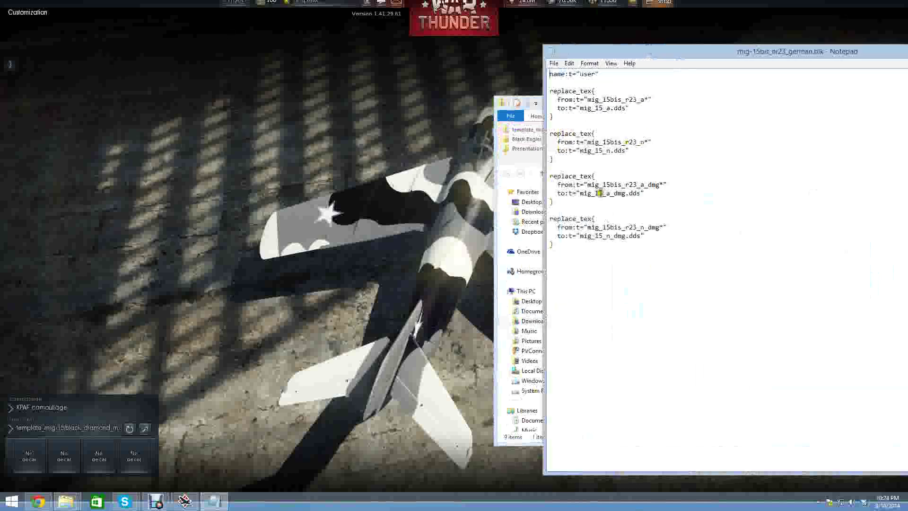
drag(590, 185, 659, 184)
drag(588, 141, 653, 142)
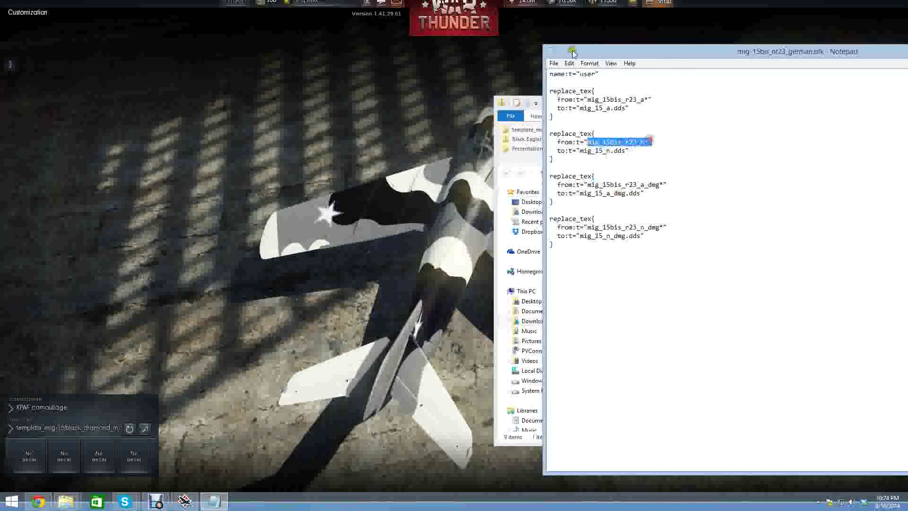
double_click(557, 52)
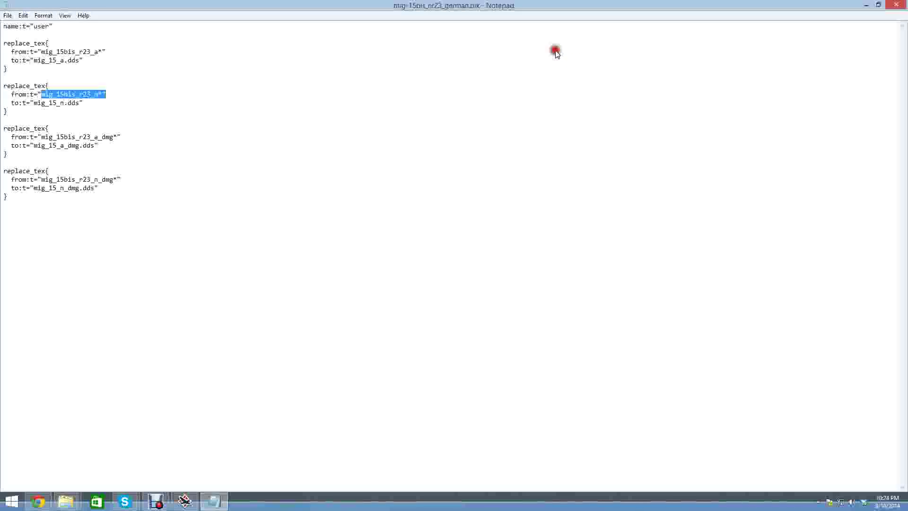
click(16, 6)
click(33, 93)
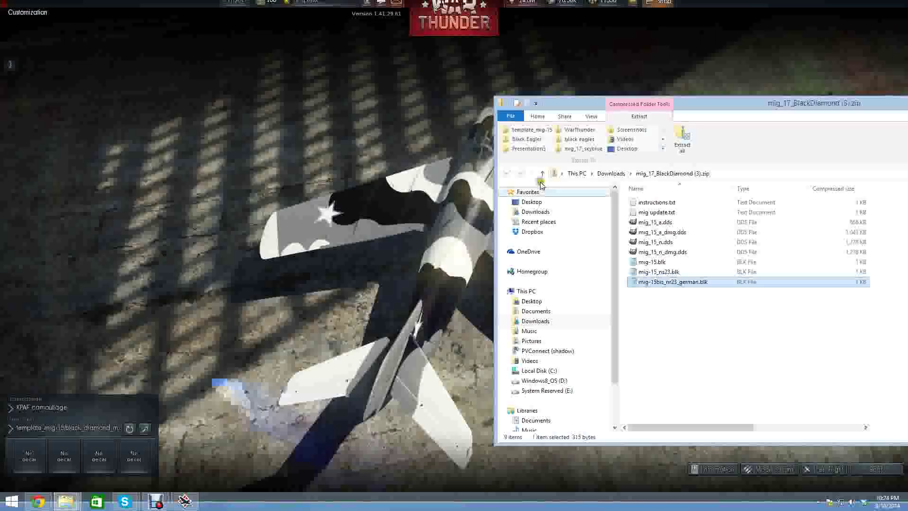
Open mig-15.blk from the zip and close it again
double_click(655, 261)
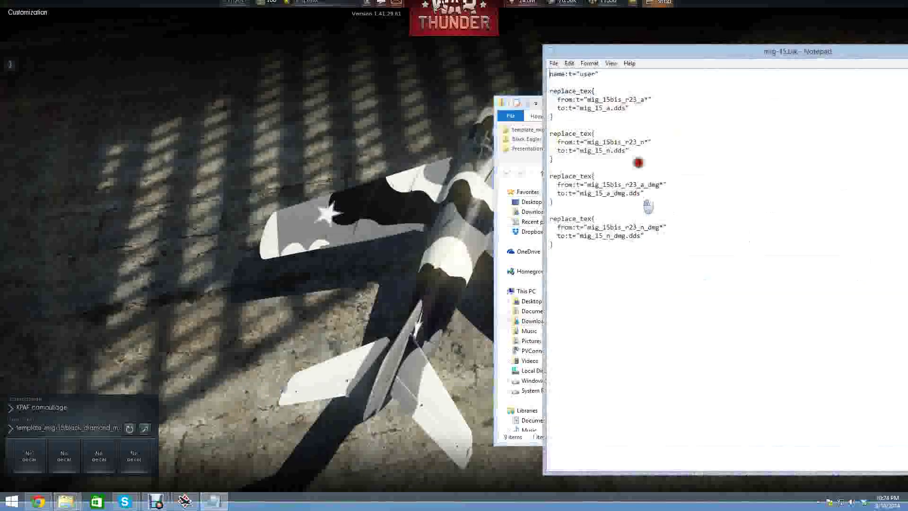
click(550, 51)
click(572, 120)
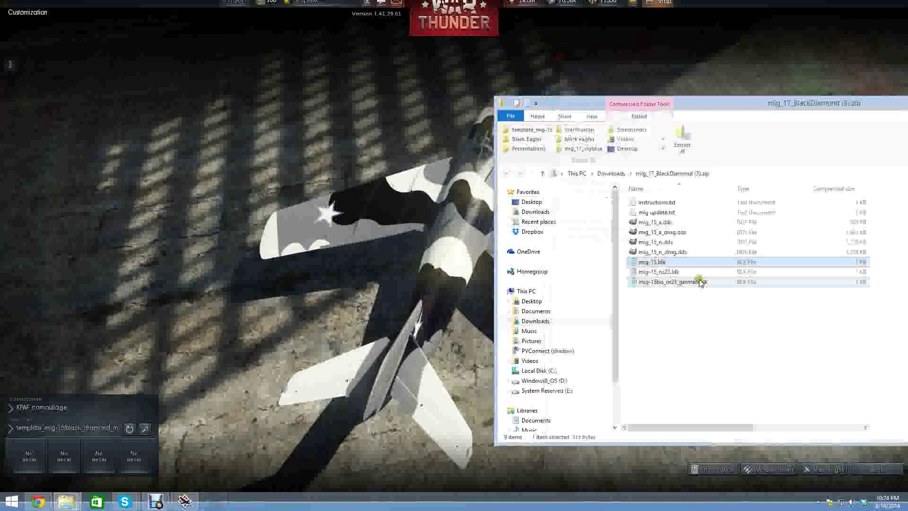
Open mig-15_ns23.blk, inspect its mig_15_a.dds target names, then close it and return to the hangar
double_click(667, 271)
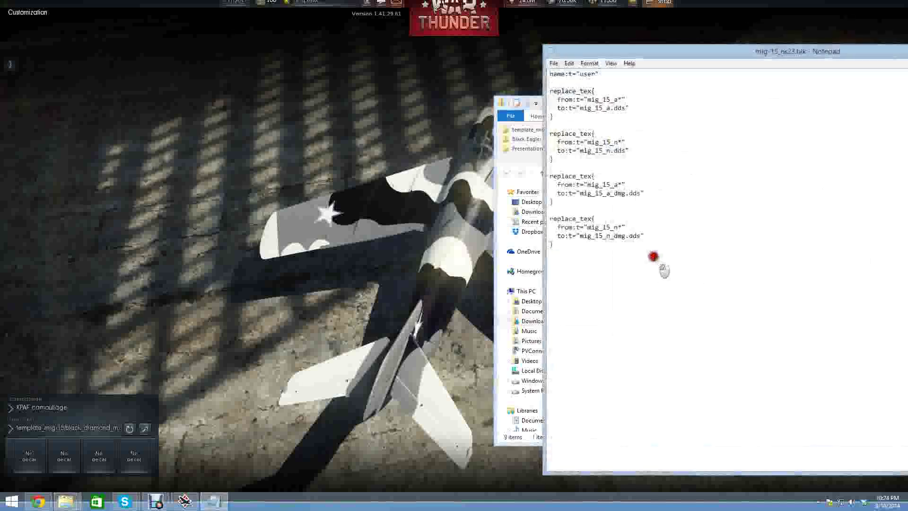
drag(616, 55, 539, 53)
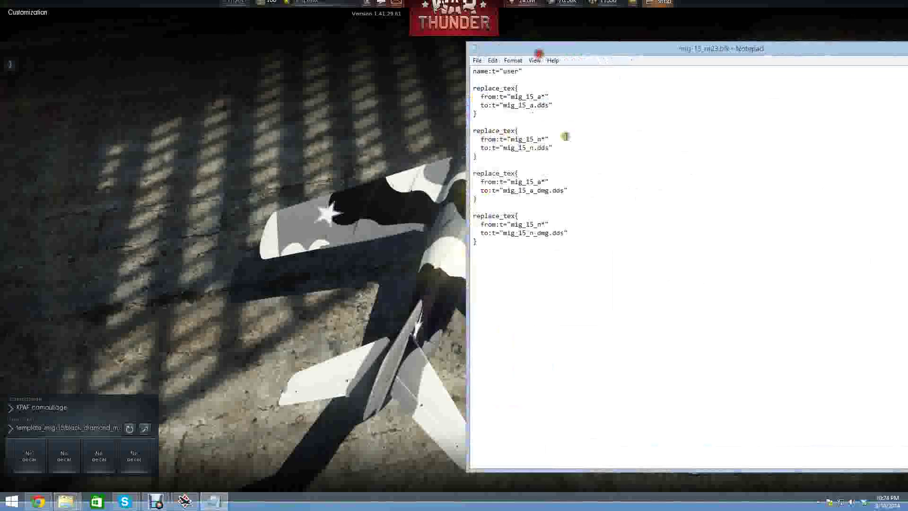
click(542, 105)
double_click(544, 105)
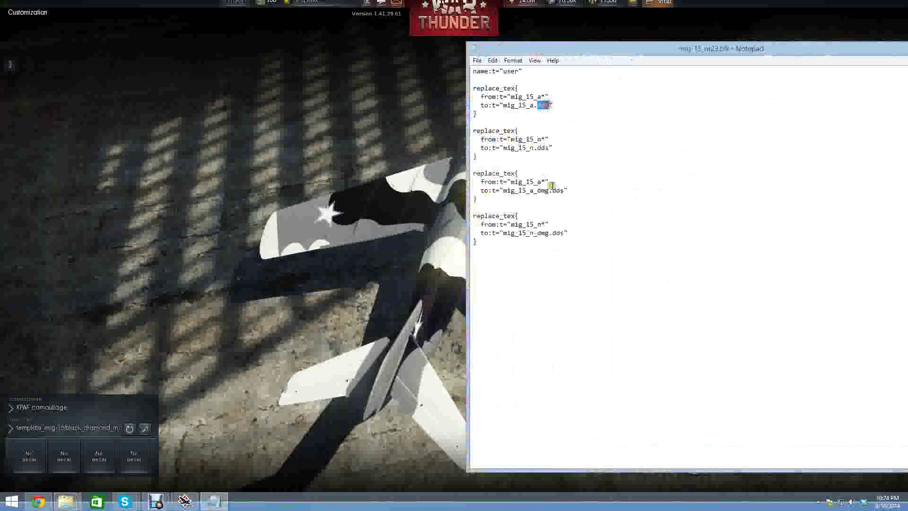
drag(492, 264, 414, 57)
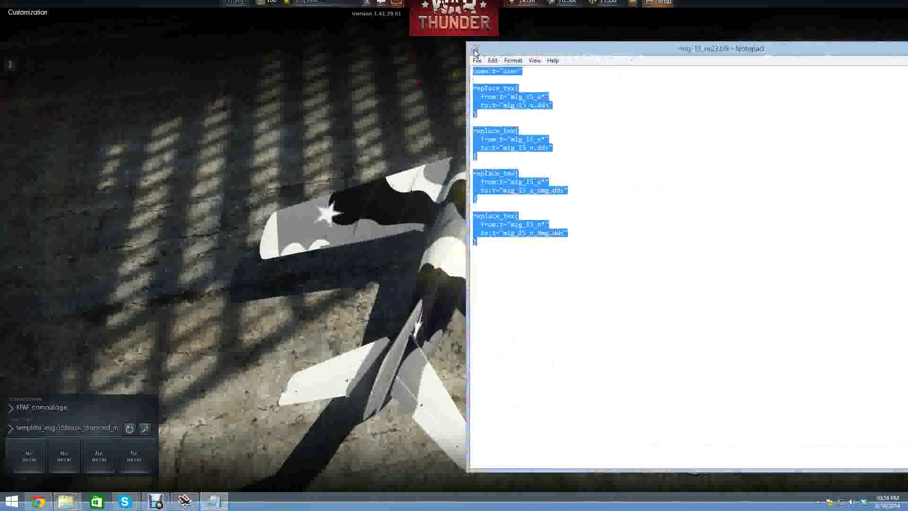
drag(543, 97, 509, 105)
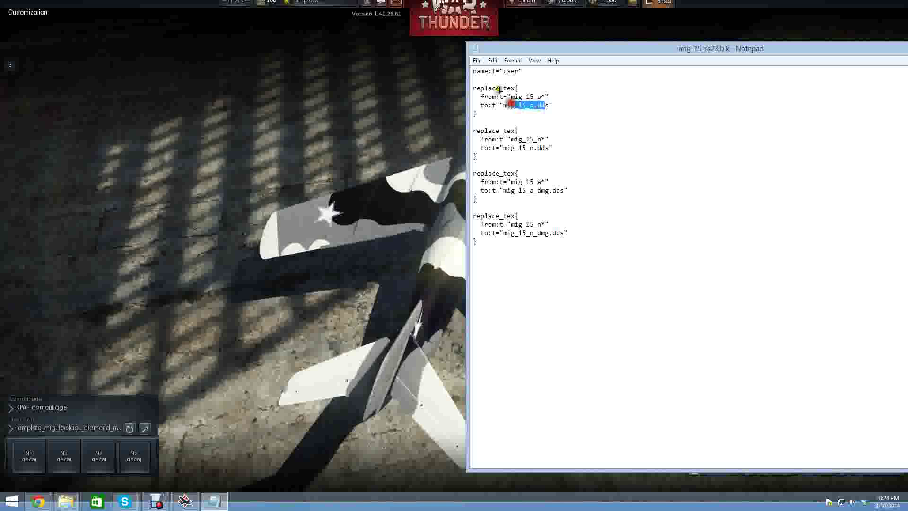
double_click(475, 48)
click(633, 122)
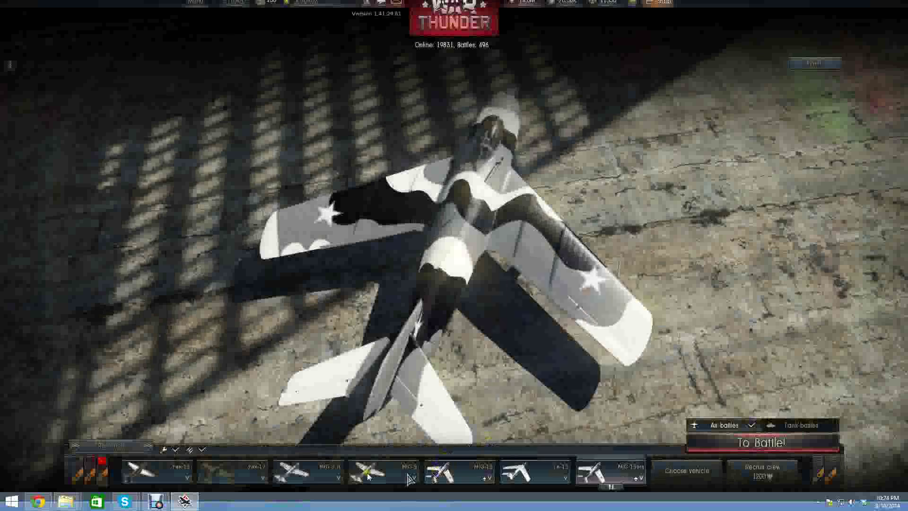
Switch to the German lineup, open the aviation research tree and open the MiG-15bis card's actions
click(133, 475)
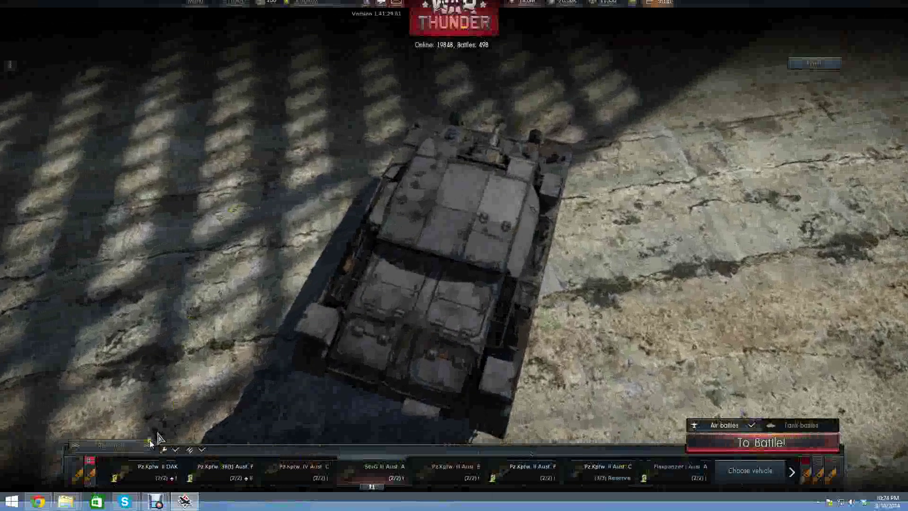
click(148, 445)
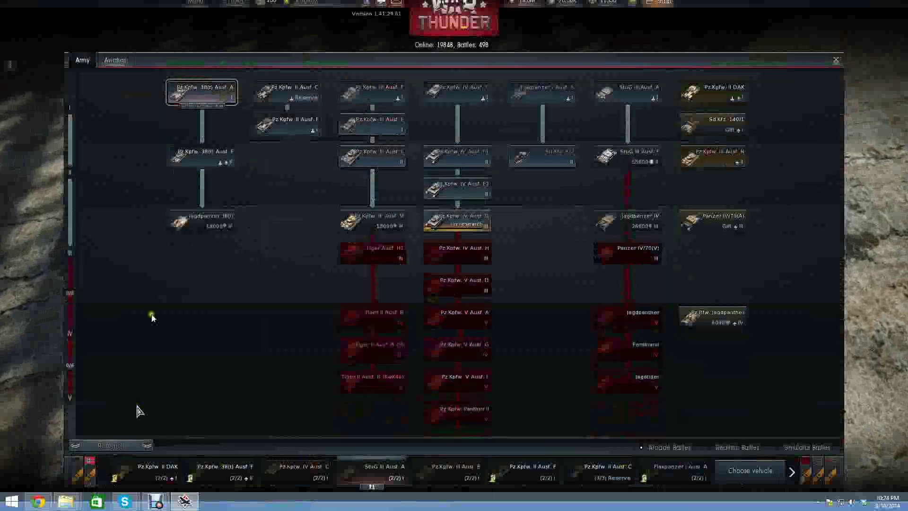
click(115, 60)
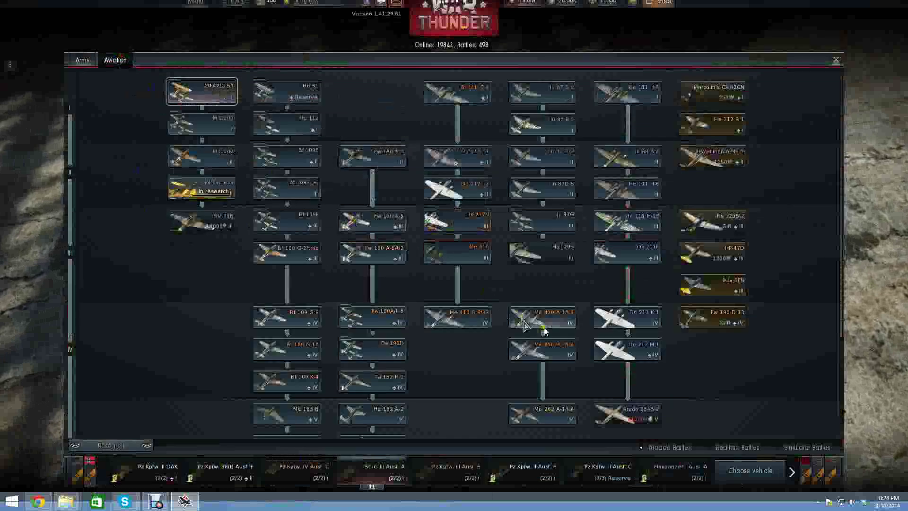
scroll(386, 392, down, 3)
click(378, 325)
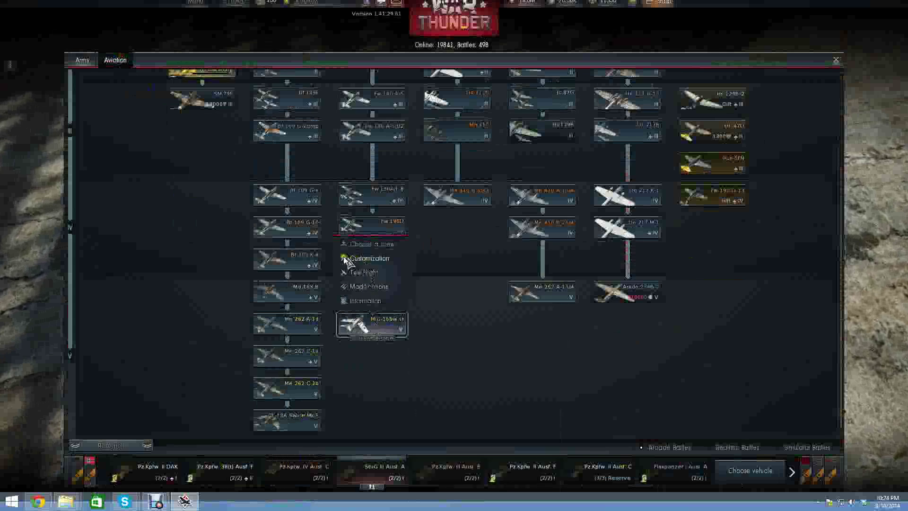
click(358, 318)
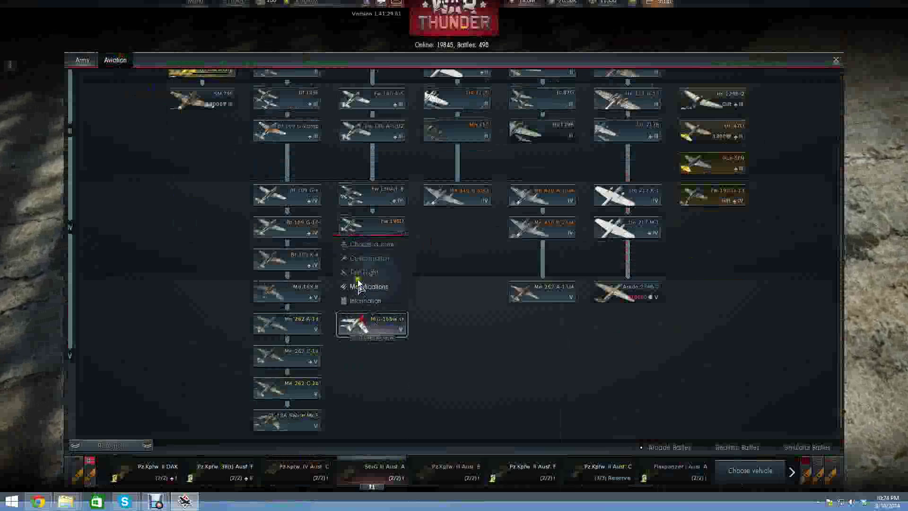
Open the MiG-15bis customization, leave the user skin Disabled, and generate its skin template
click(363, 260)
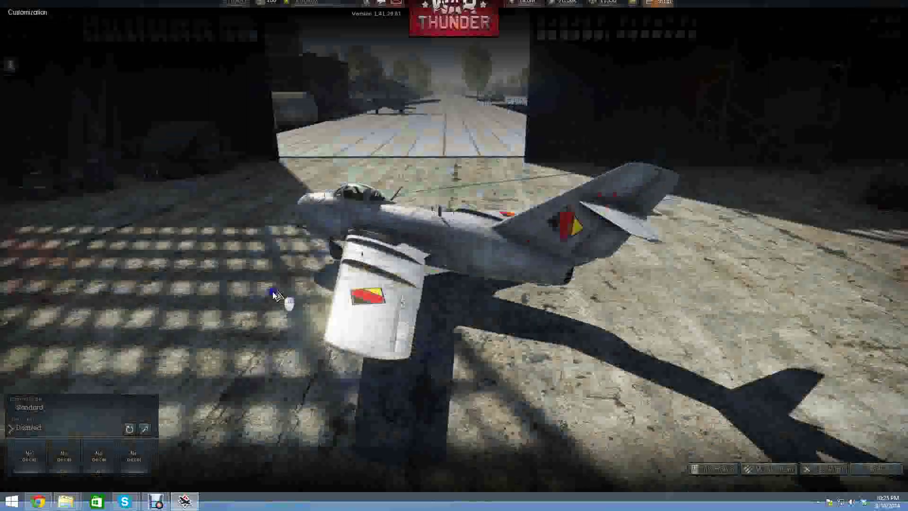
drag(276, 294, 679, 287)
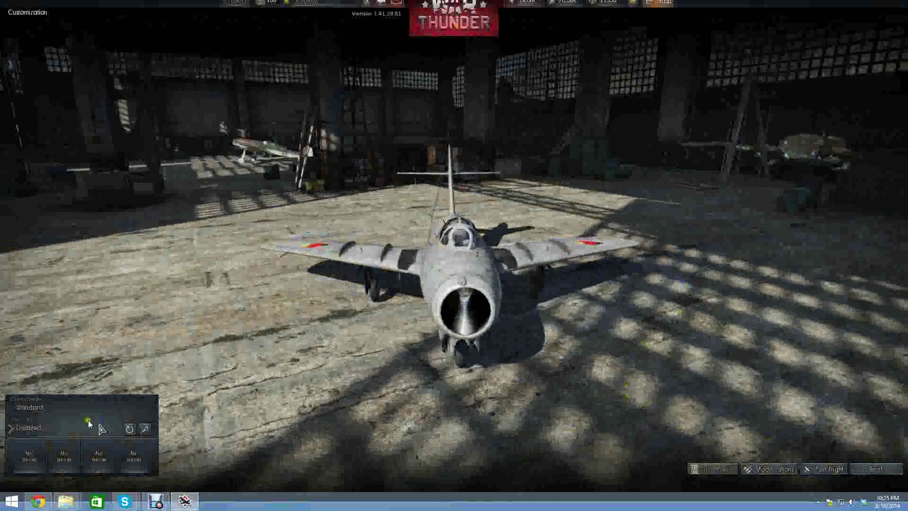
click(21, 428)
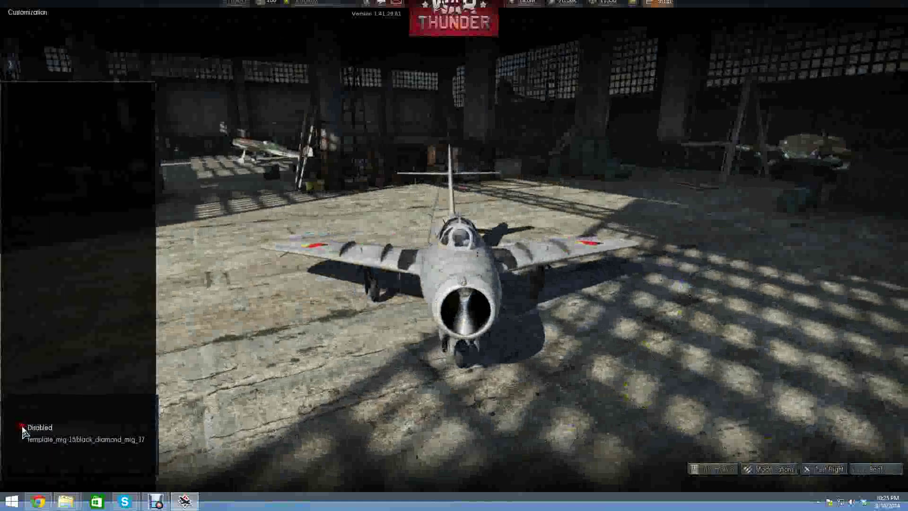
click(31, 428)
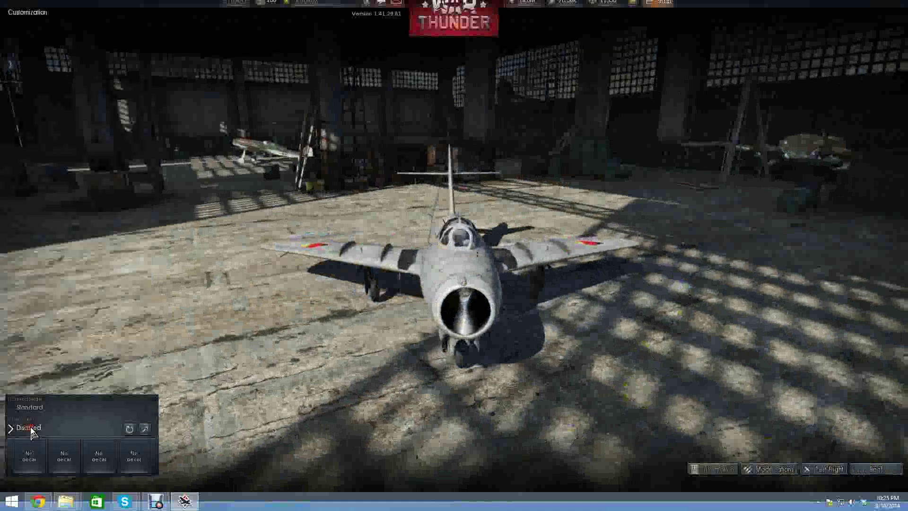
click(31, 427)
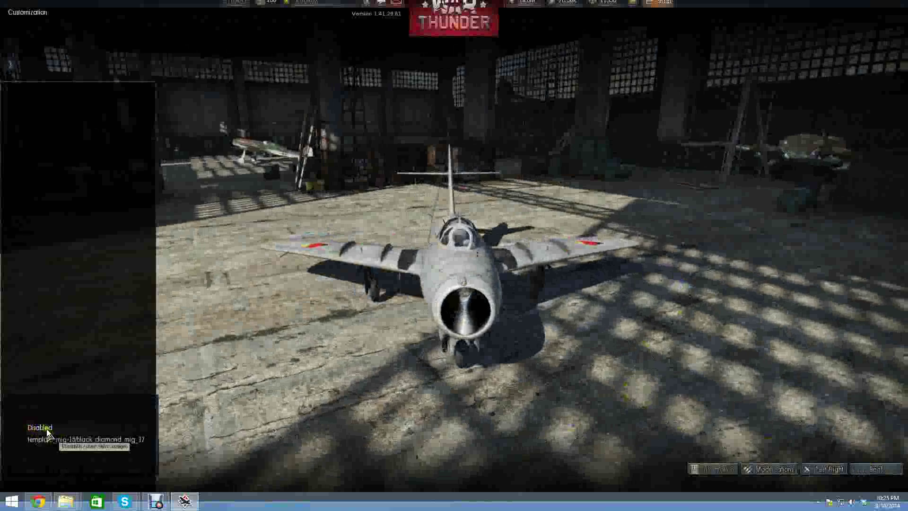
click(46, 429)
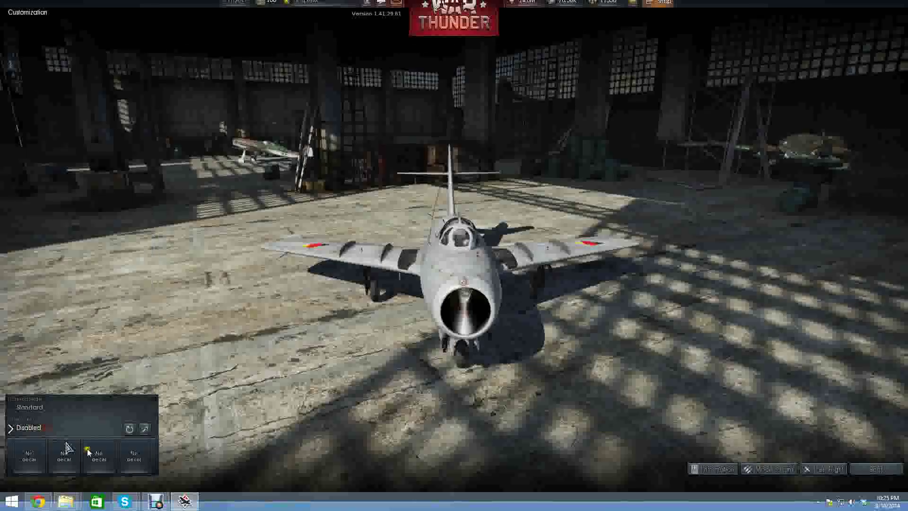
click(143, 430)
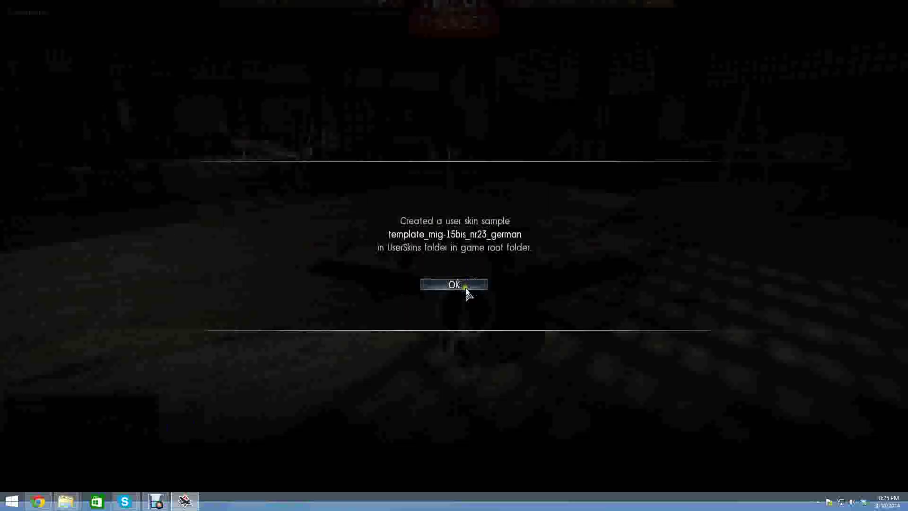
click(466, 288)
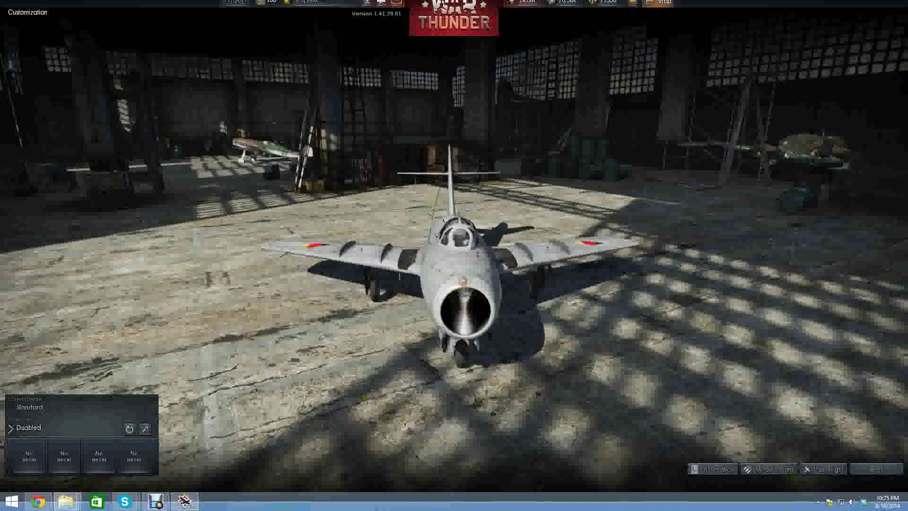
Bring up Explorer and open the new template_mig-15bis_nr23_german folder under UserSkins
click(66, 502)
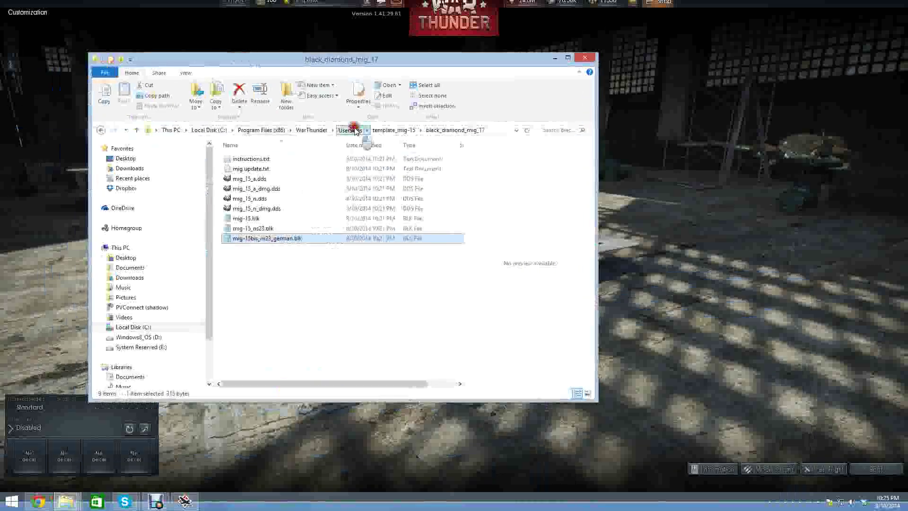
click(354, 130)
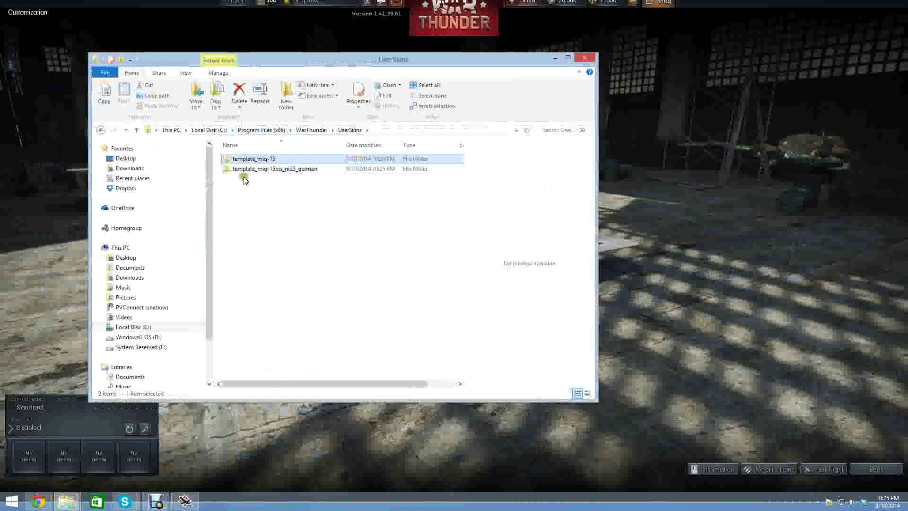
double_click(262, 171)
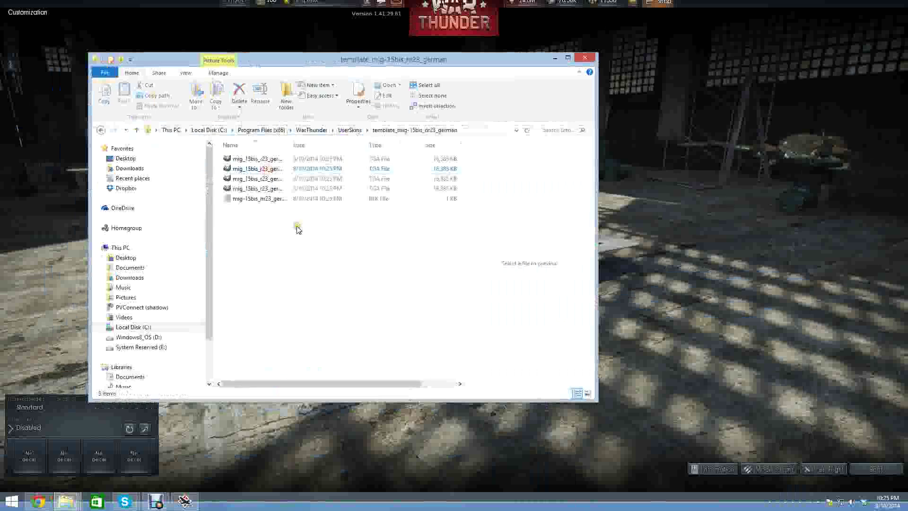
drag(291, 145, 364, 145)
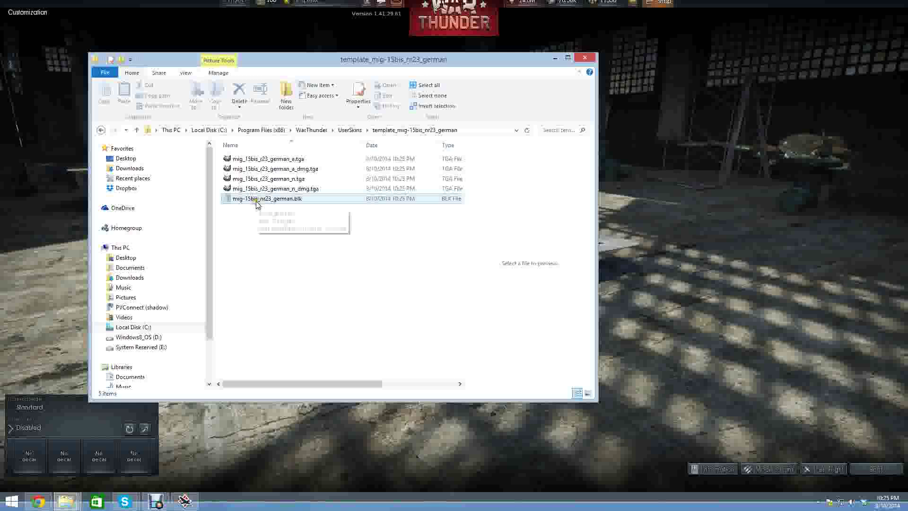
Copy black_diamond_mig_17 from template_mig-15 and paste it into template_mig-15bis_nr23_german
click(350, 130)
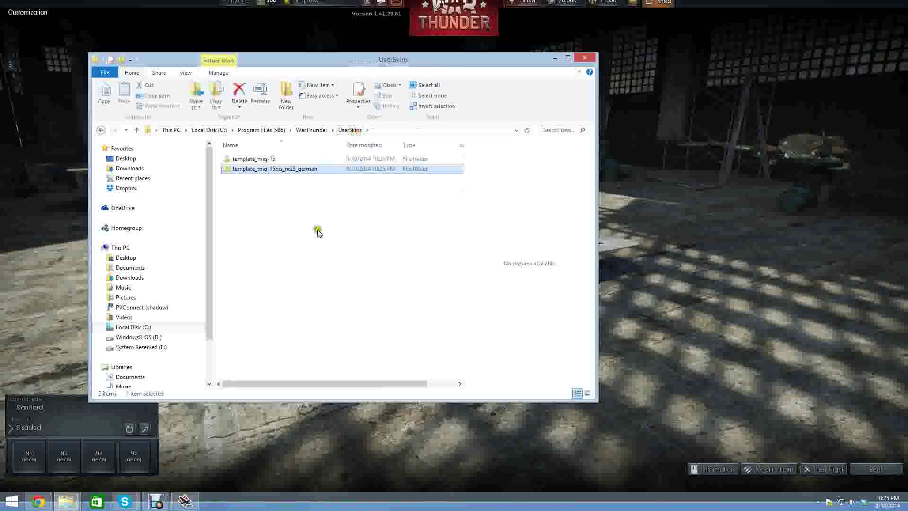
double_click(253, 159)
right_click(283, 161)
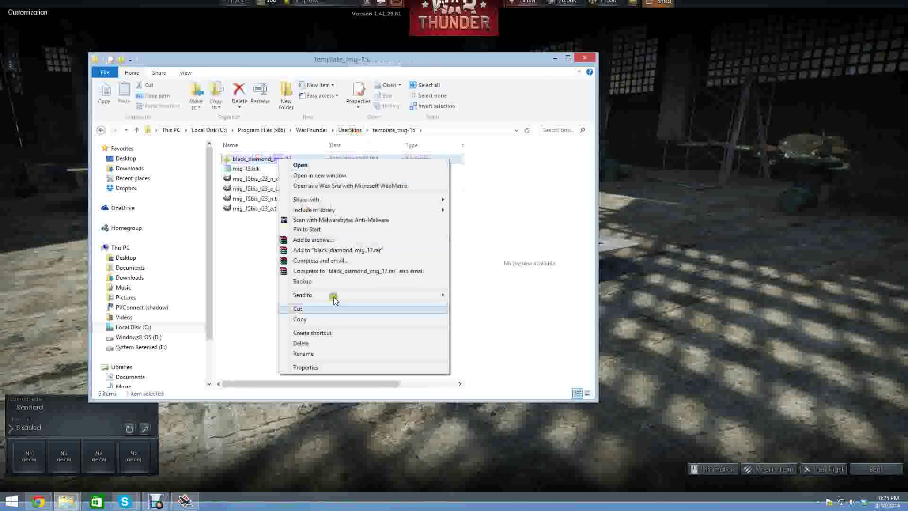
click(319, 320)
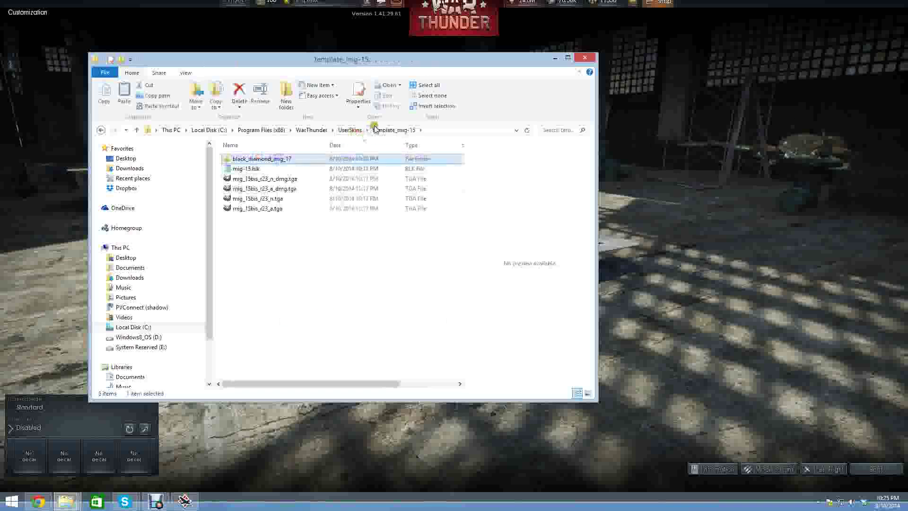
click(350, 130)
double_click(275, 169)
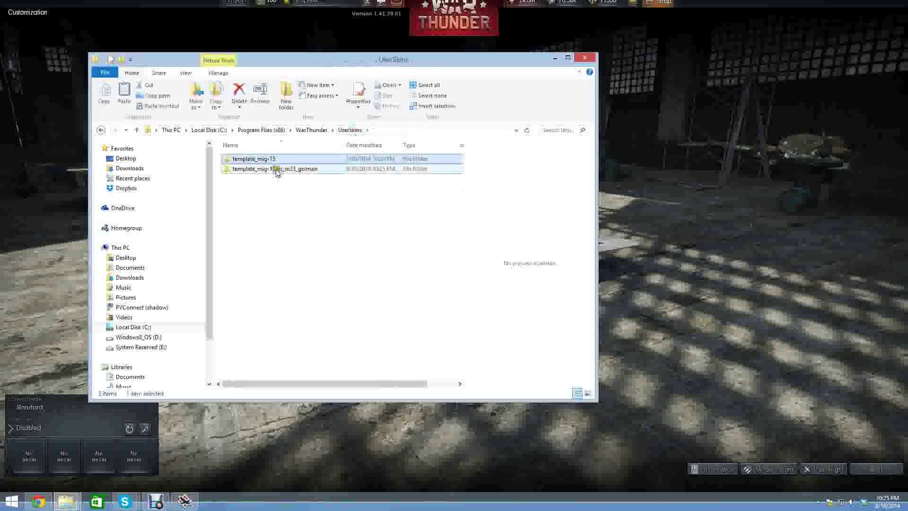
right_click(270, 272)
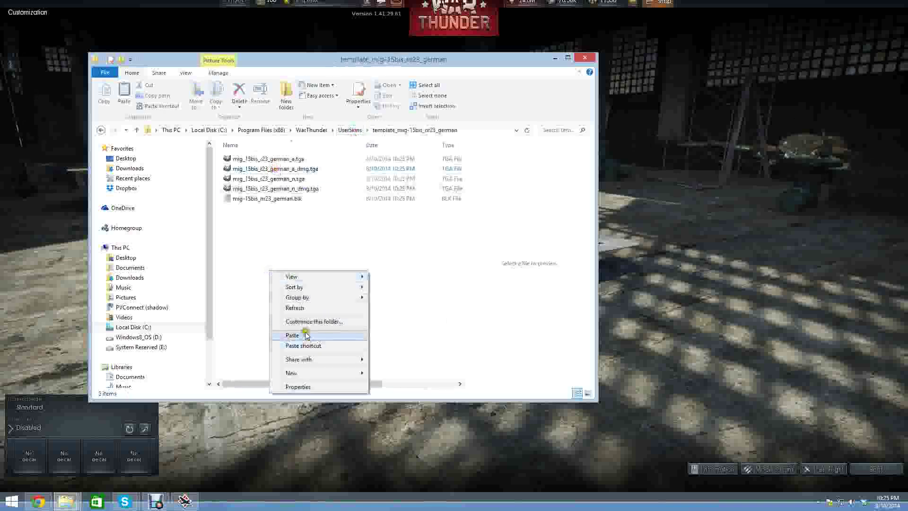
click(302, 336)
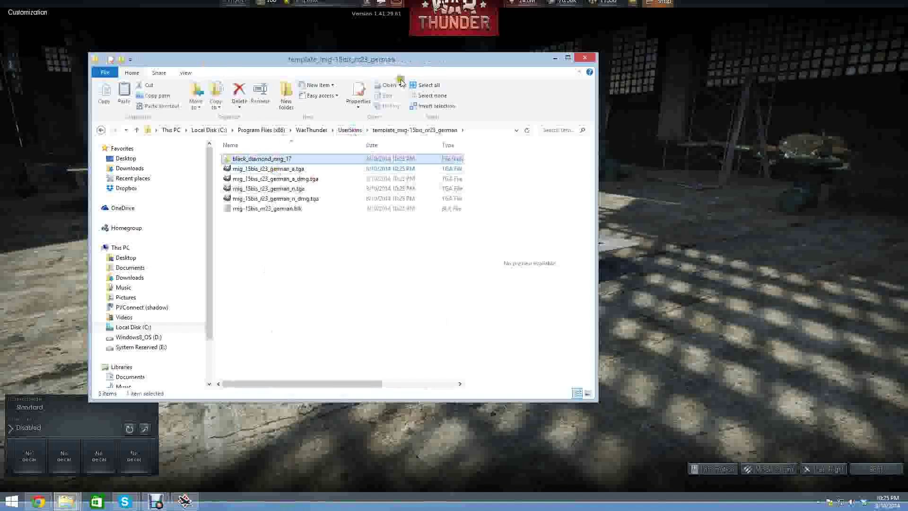
drag(312, 53, 365, 73)
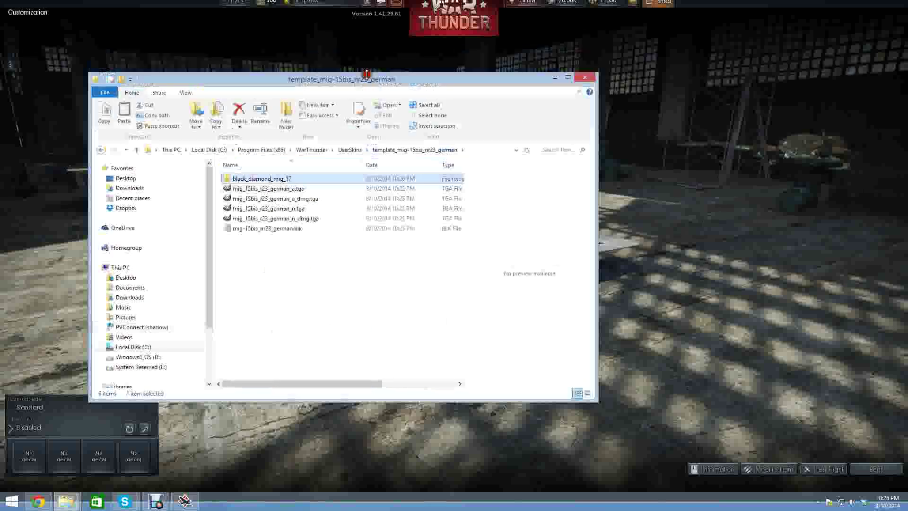
key(alt+Tab)
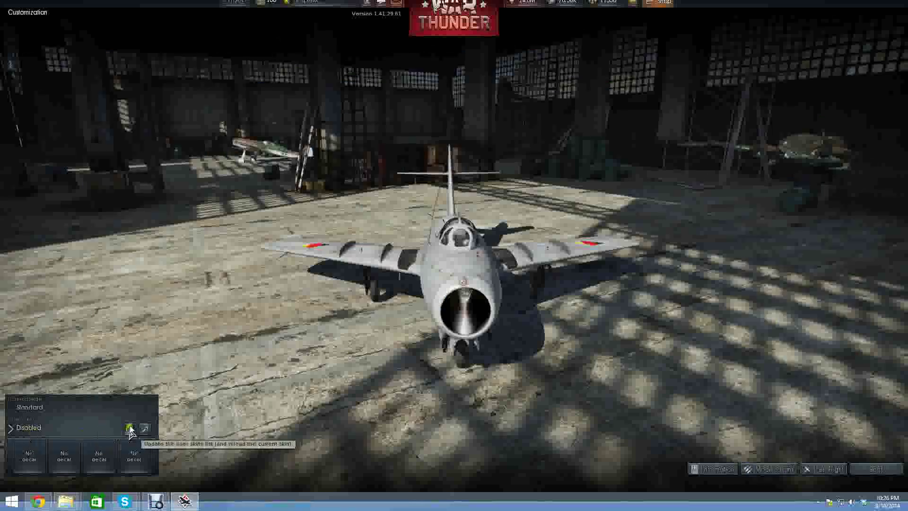
Refresh the user skins and apply template_mig-15bis_nr23_german/black_diamond_mig_17 to the German MiG-15bis
click(24, 430)
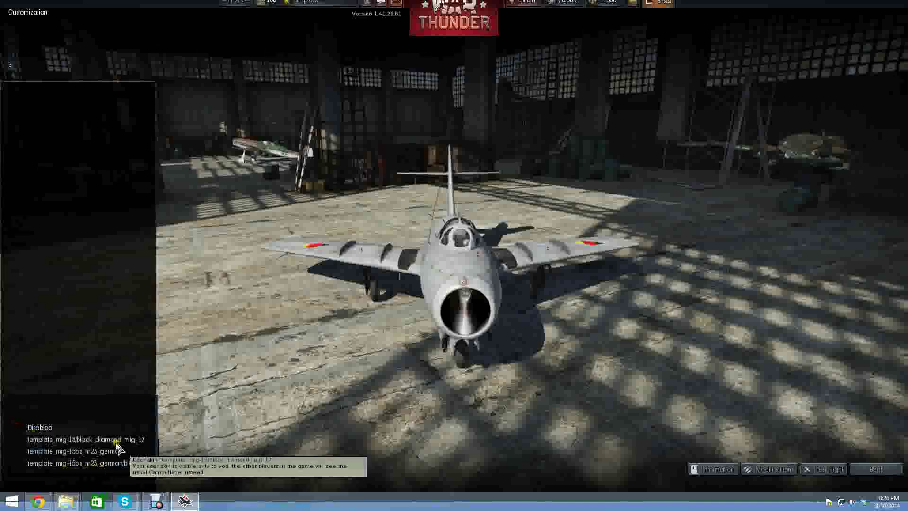
click(104, 468)
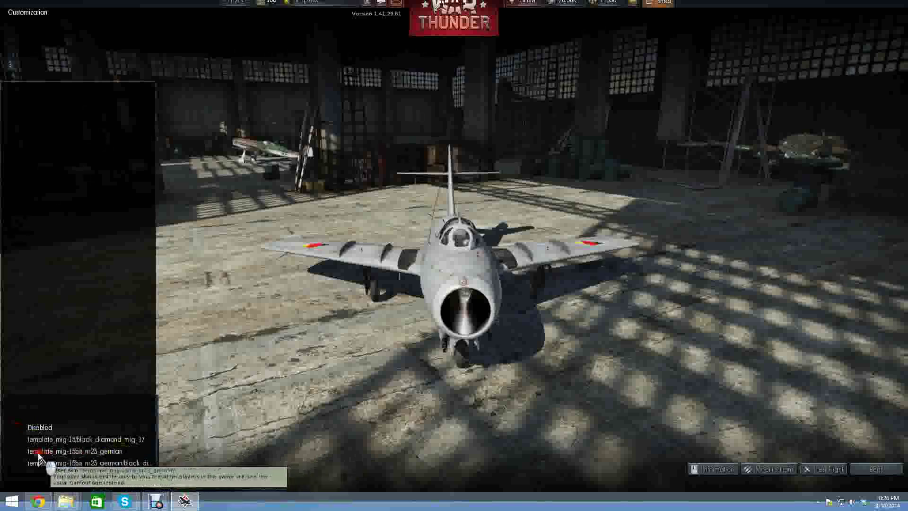
click(96, 452)
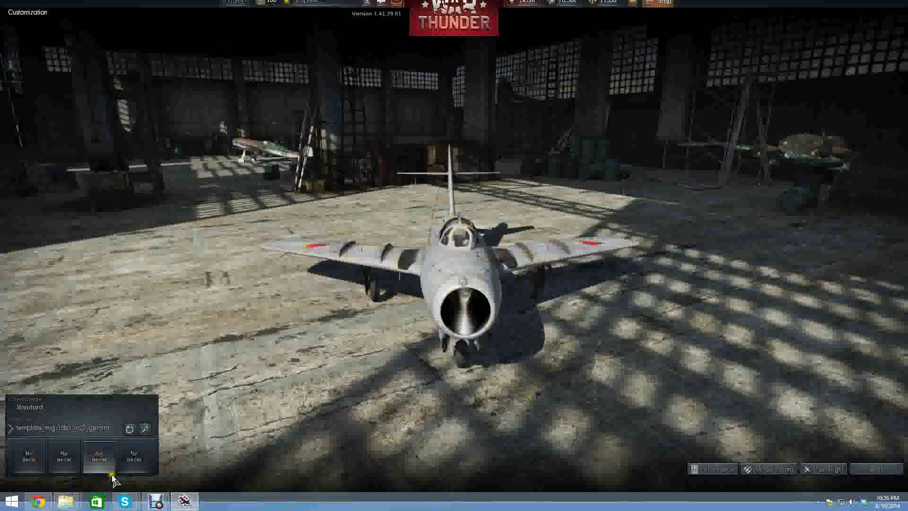
click(99, 428)
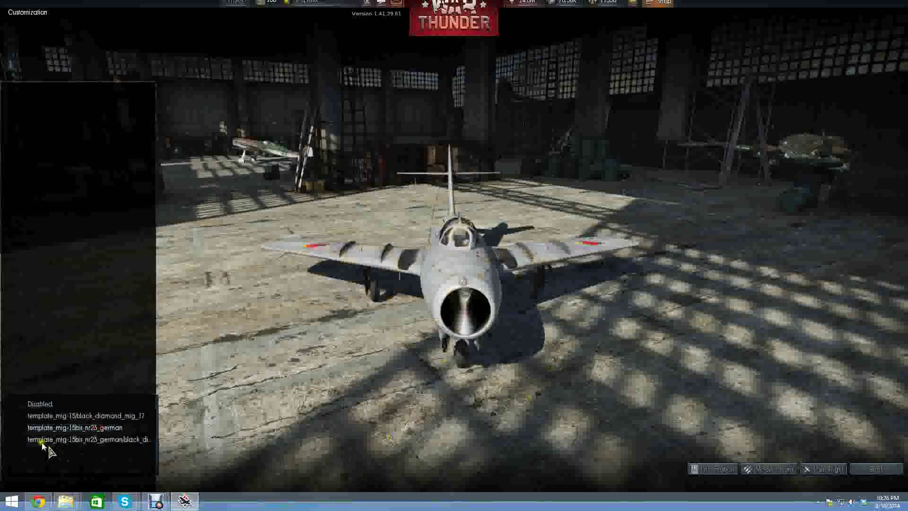
click(124, 442)
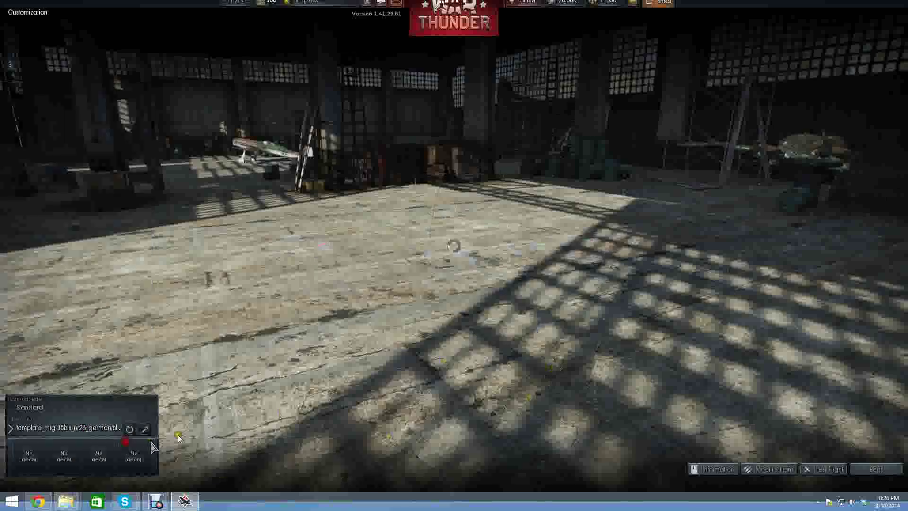
drag(505, 308, 348, 317)
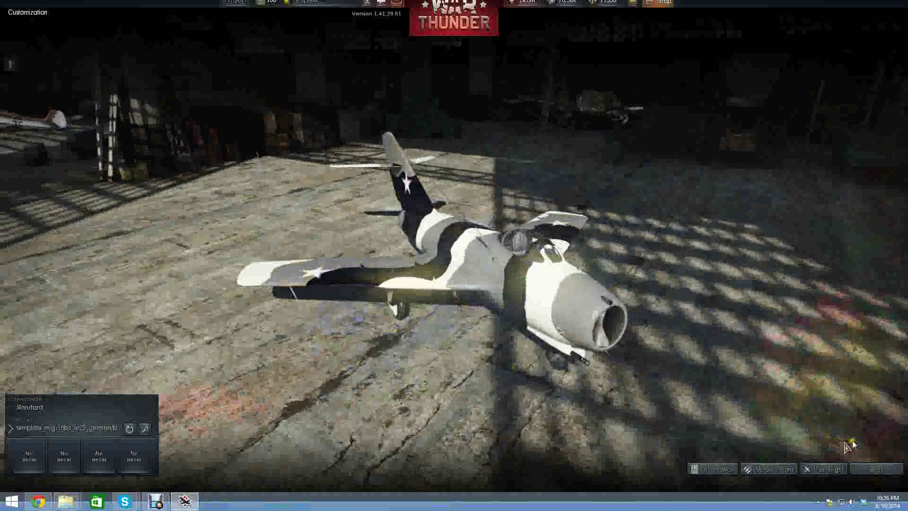